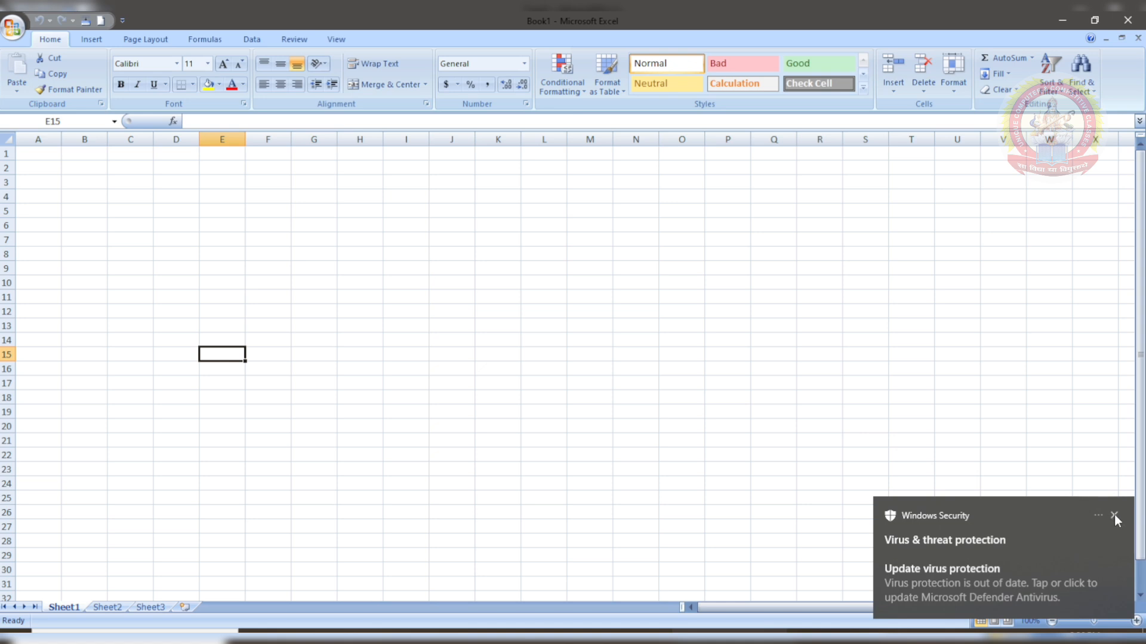
Step: Dismiss the Windows Security notification and open the recent workbook wert.xlsx1.xlsx
left_click(1114, 515)
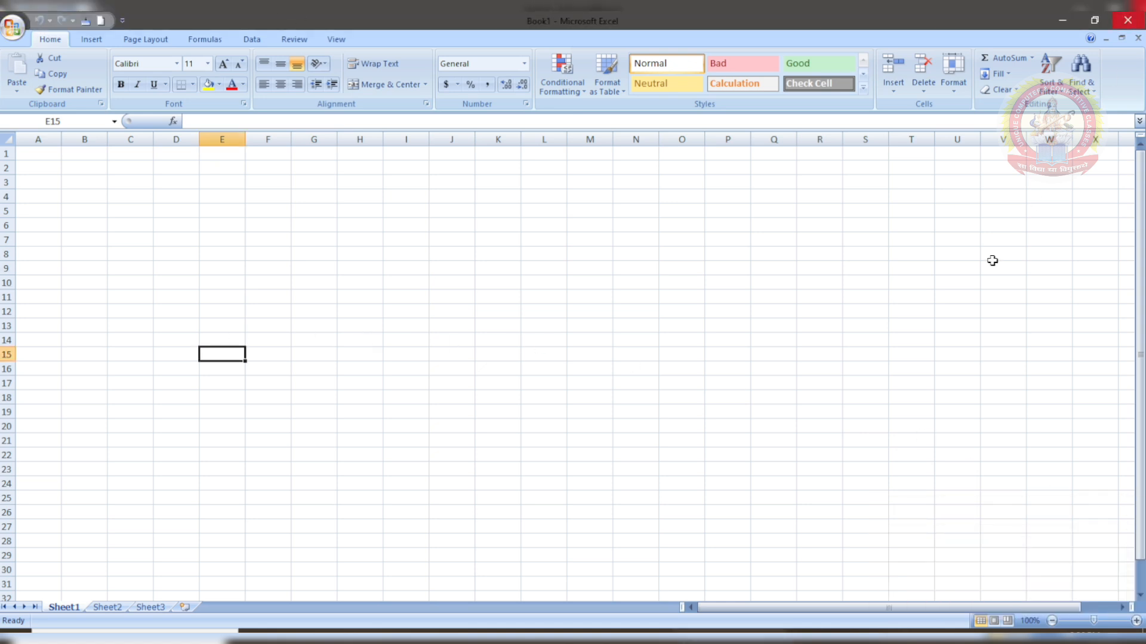
left_click(12, 26)
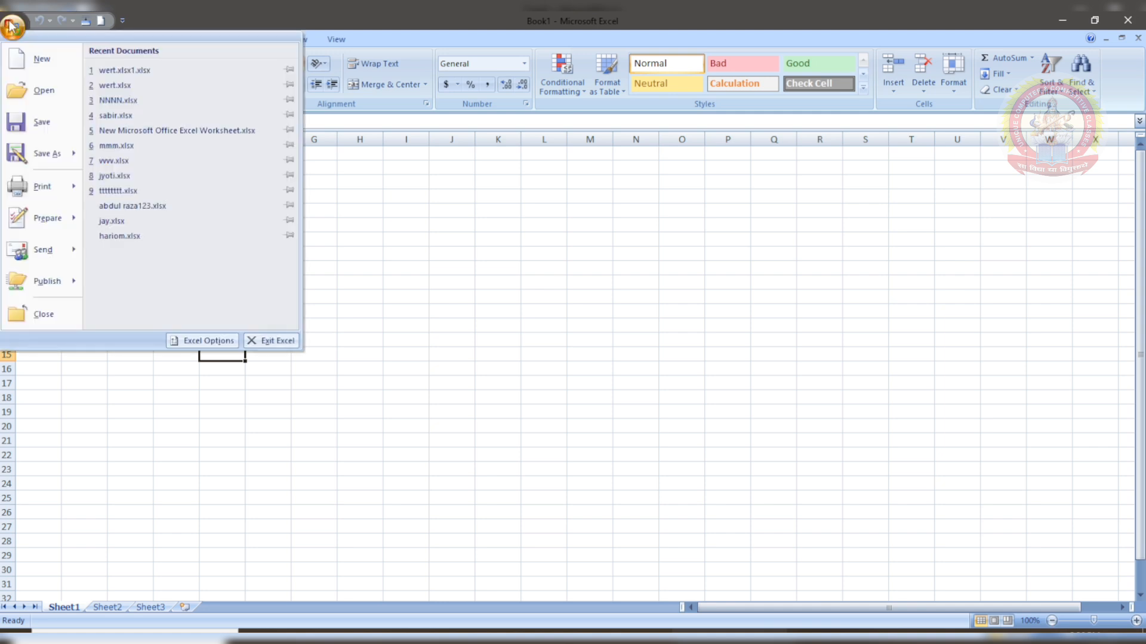
left_click(163, 74)
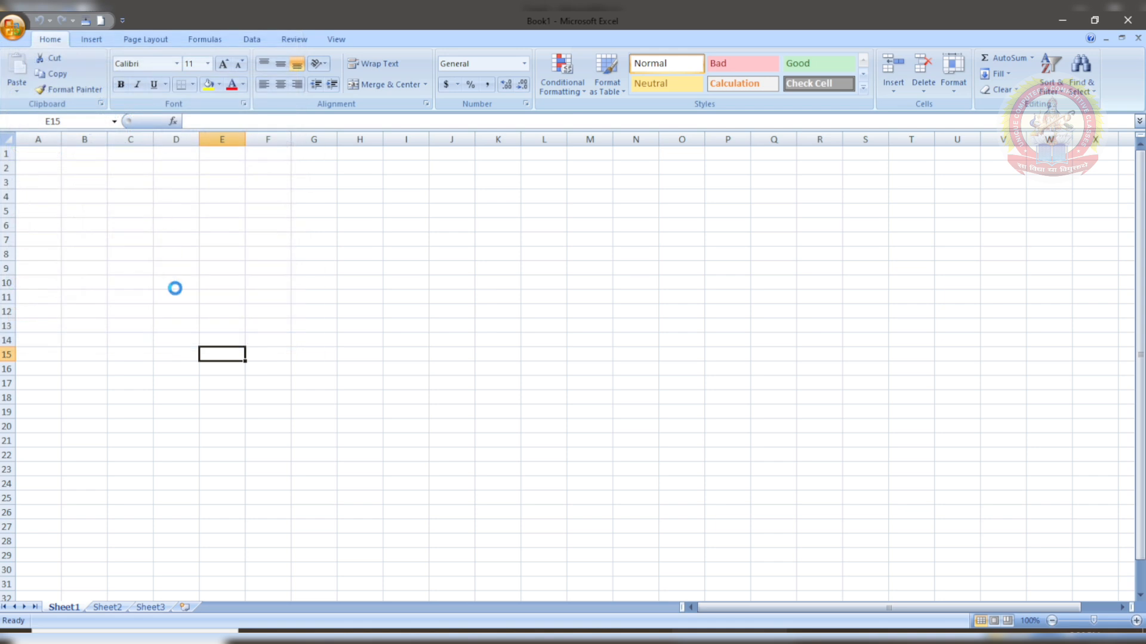
left_click(317, 516)
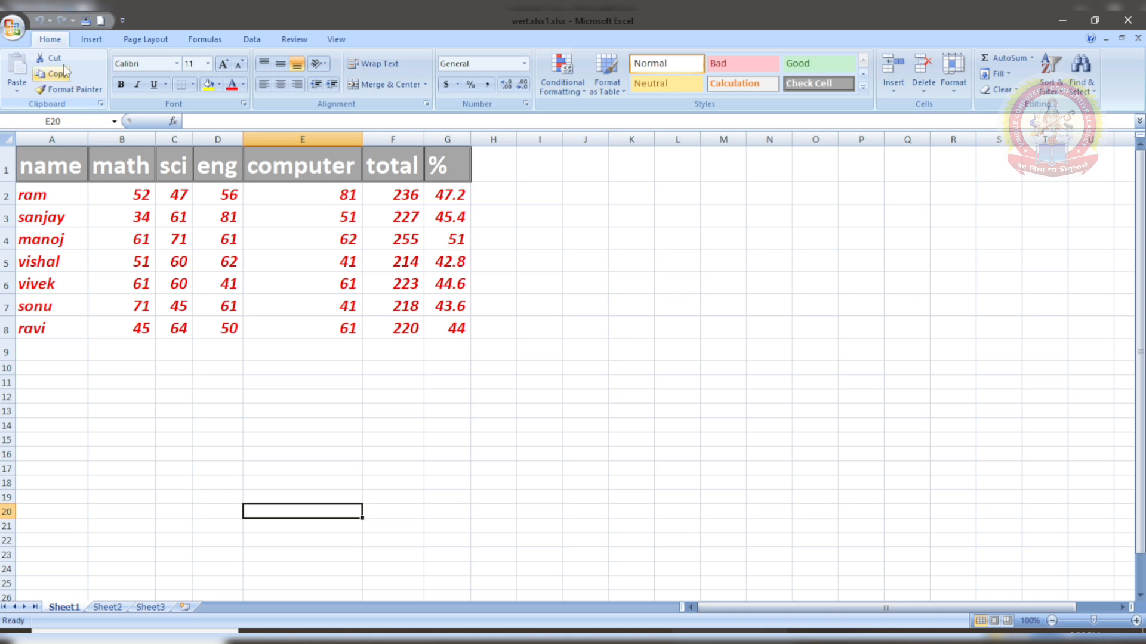
Step: Cut the student records in A2:G8 and paste them starting at cell A10
left_click(92, 368)
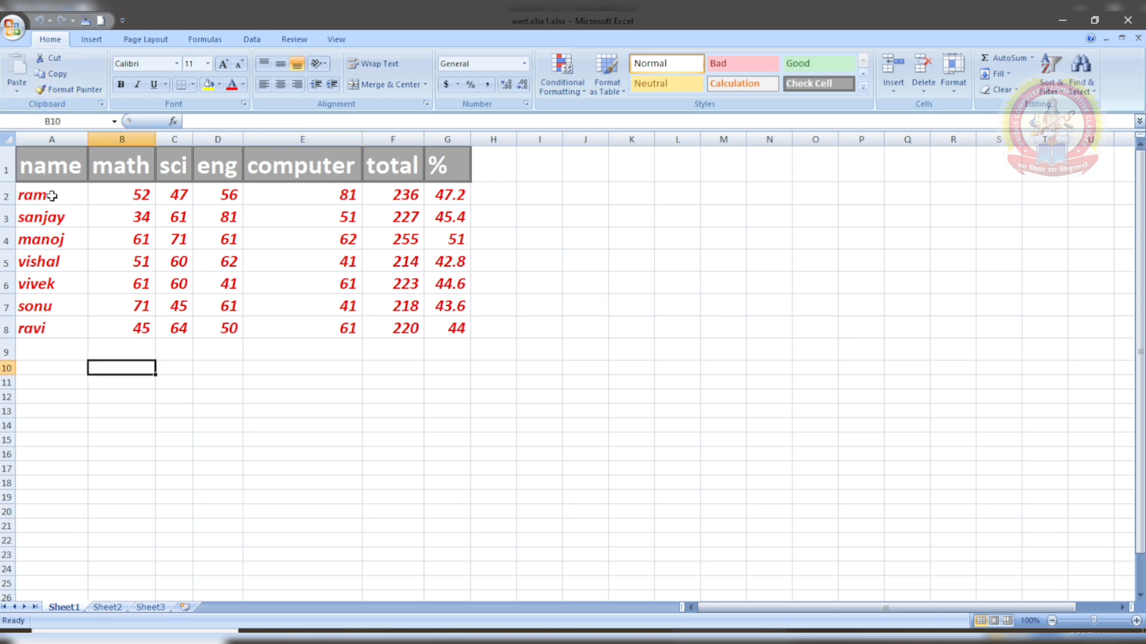
left_click_drag(53, 196, 446, 330)
key("ctrl+c")
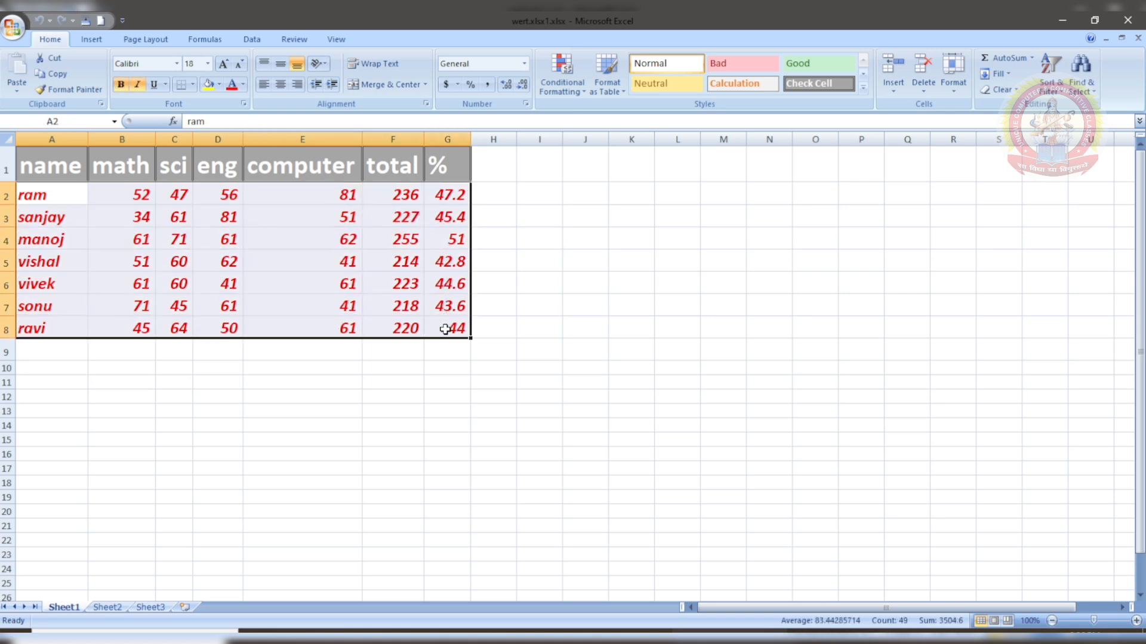
left_click(48, 63)
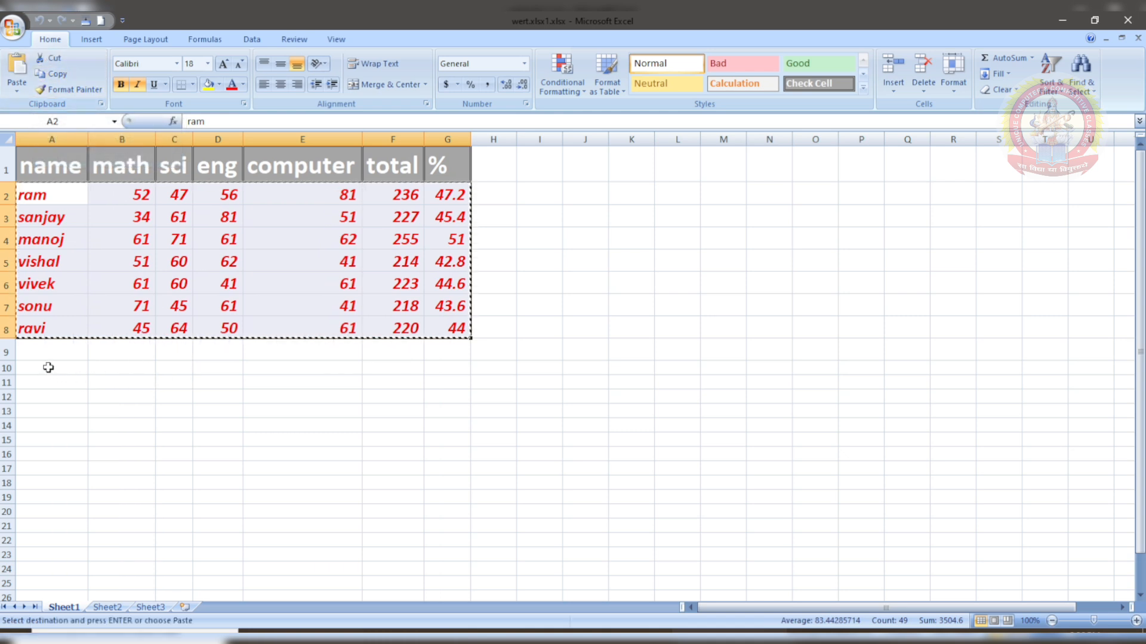
mouse_move(46, 366)
left_mouse_down()
mouse_move(304, 422)
mouse_move(364, 459)
mouse_move(402, 519)
mouse_move(429, 521)
left_mouse_up()
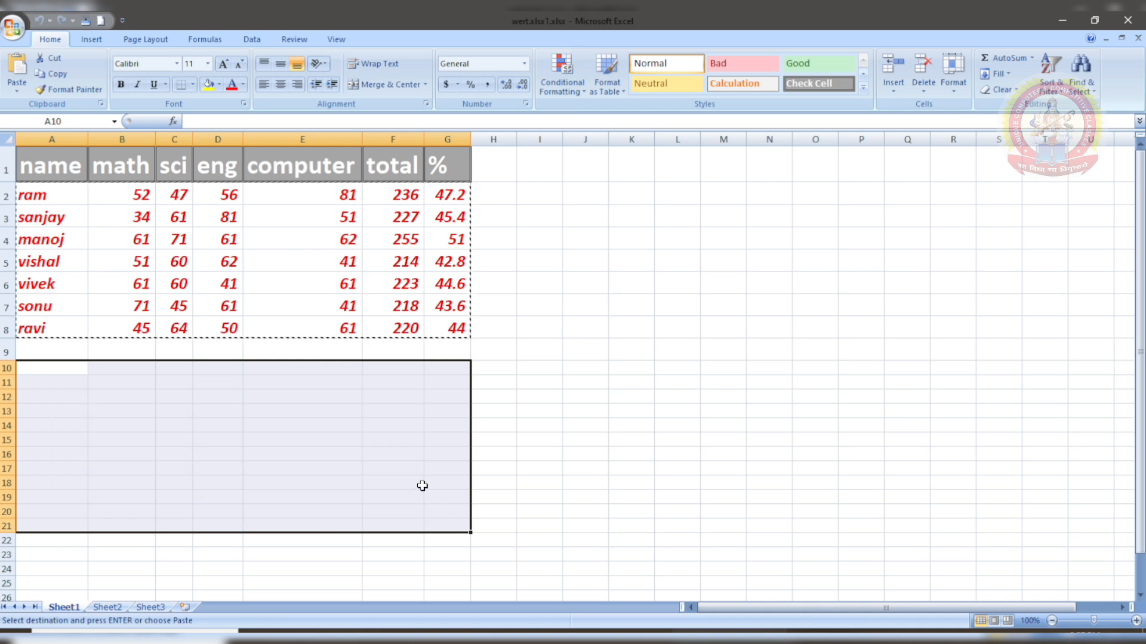
key("ctrl+v")
left_click(330, 525)
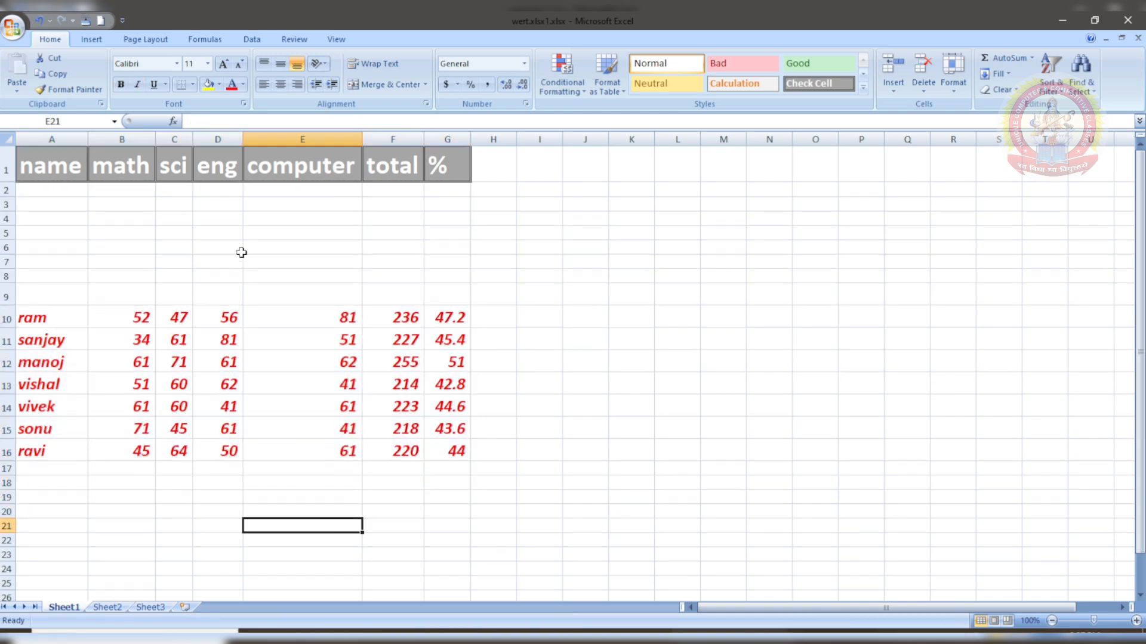
Step: Copy the student records in A10:G16 and paste them starting at cell A2
left_click_drag(57, 324, 436, 450)
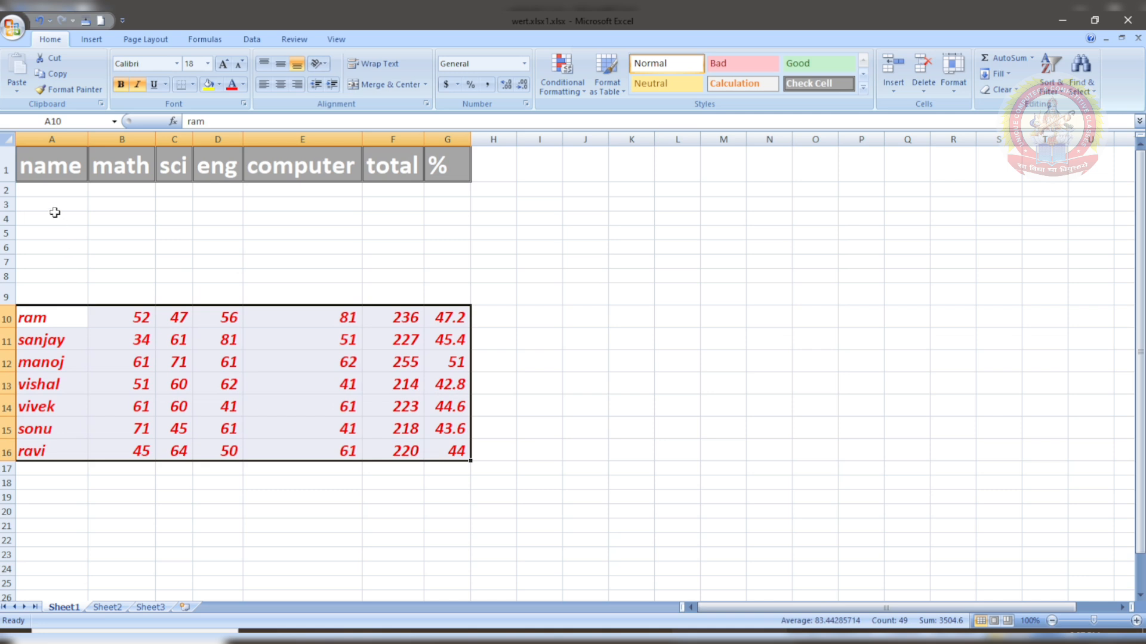
left_click(52, 75)
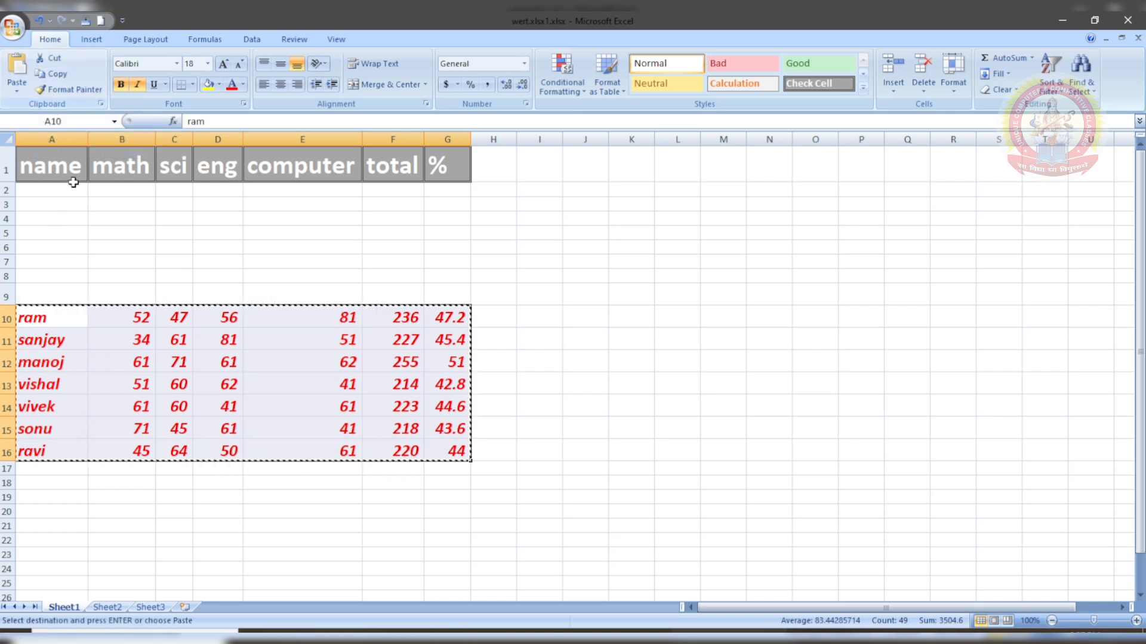
left_click(49, 191)
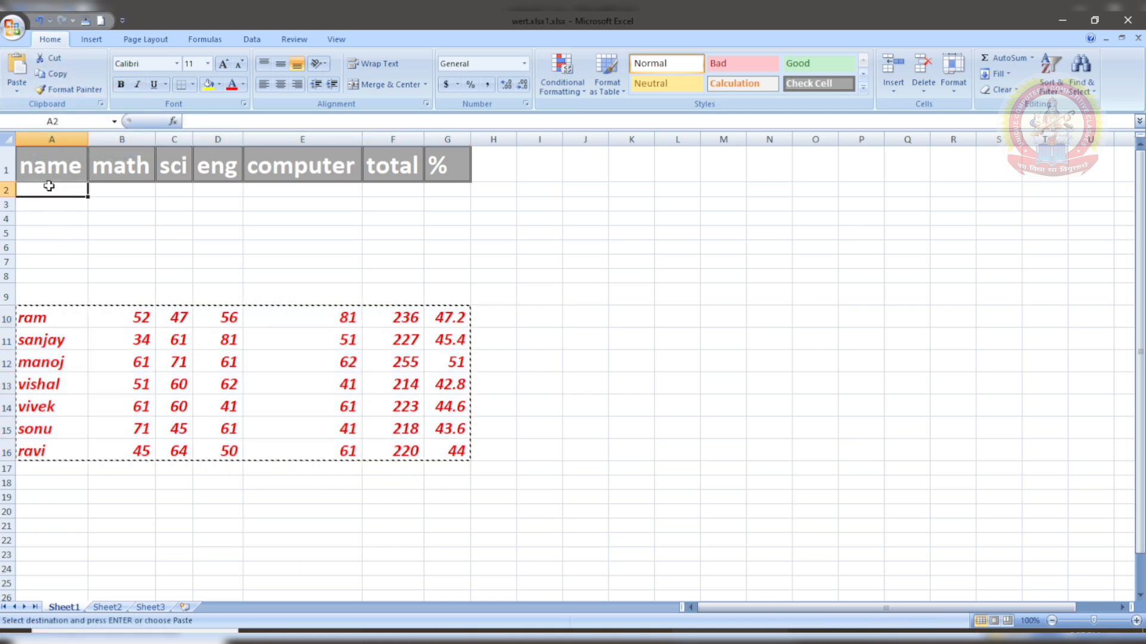
left_click(17, 69)
left_click(348, 539)
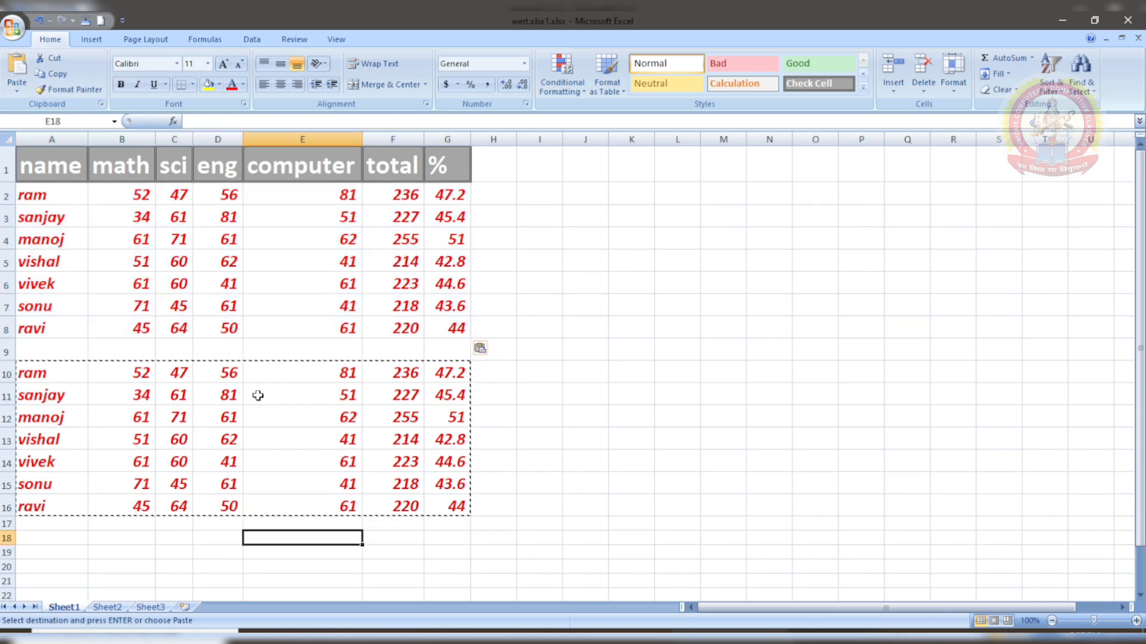
double_click(120, 538)
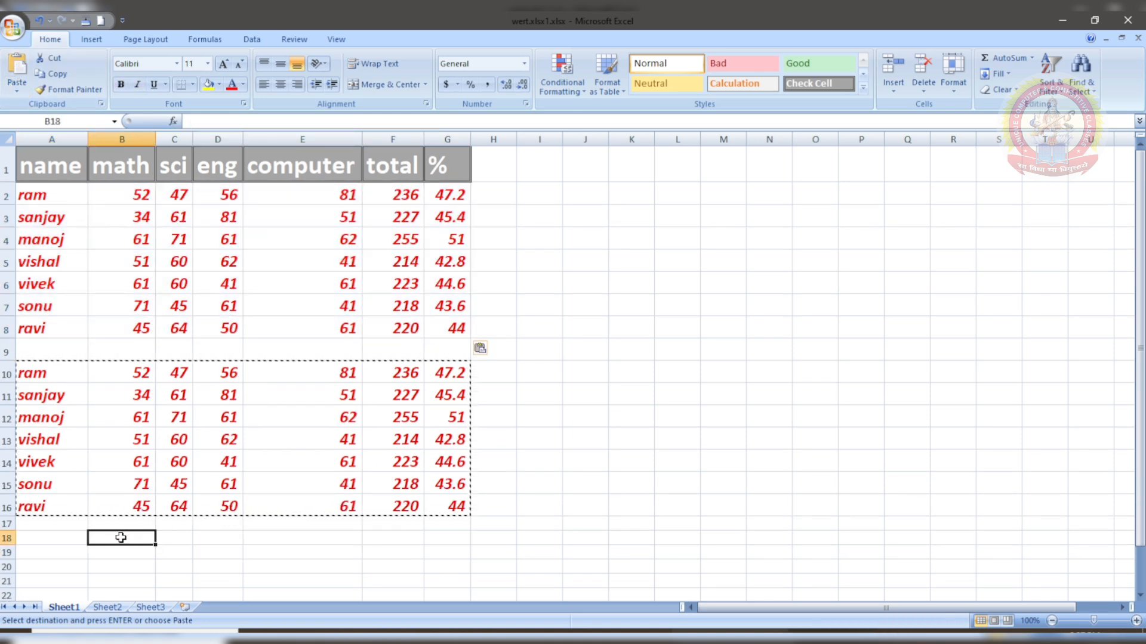
Step: Move the block A10:G16 up one row so it starts at A9, directly below the first set of records
left_click_drag(31, 375, 418, 514)
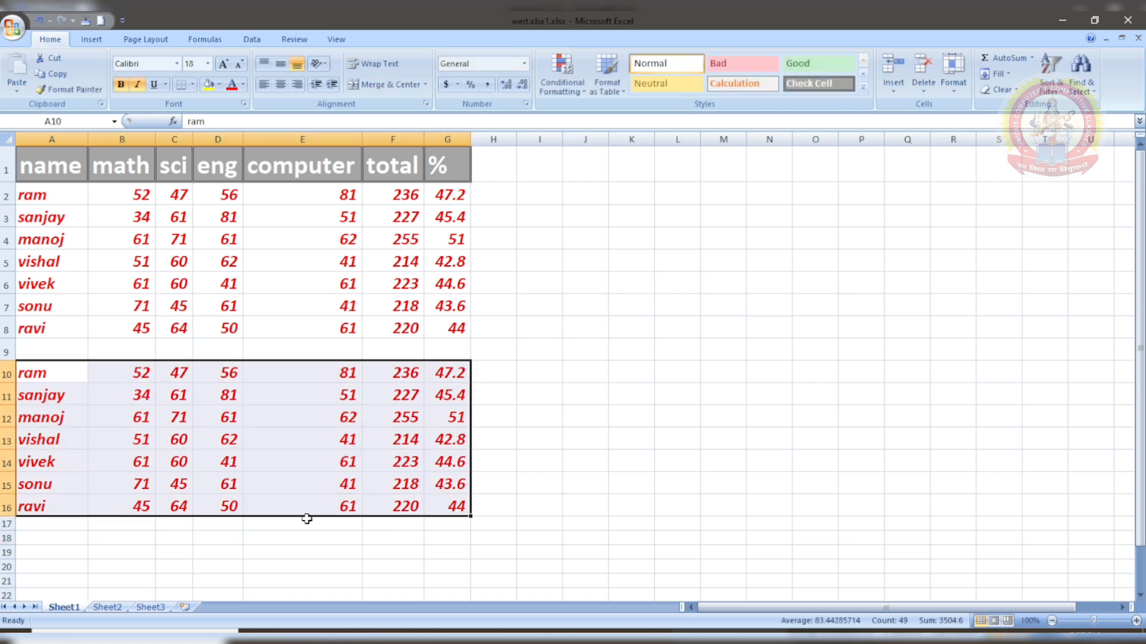
left_click_drag(307, 518, 304, 475)
left_click(657, 254)
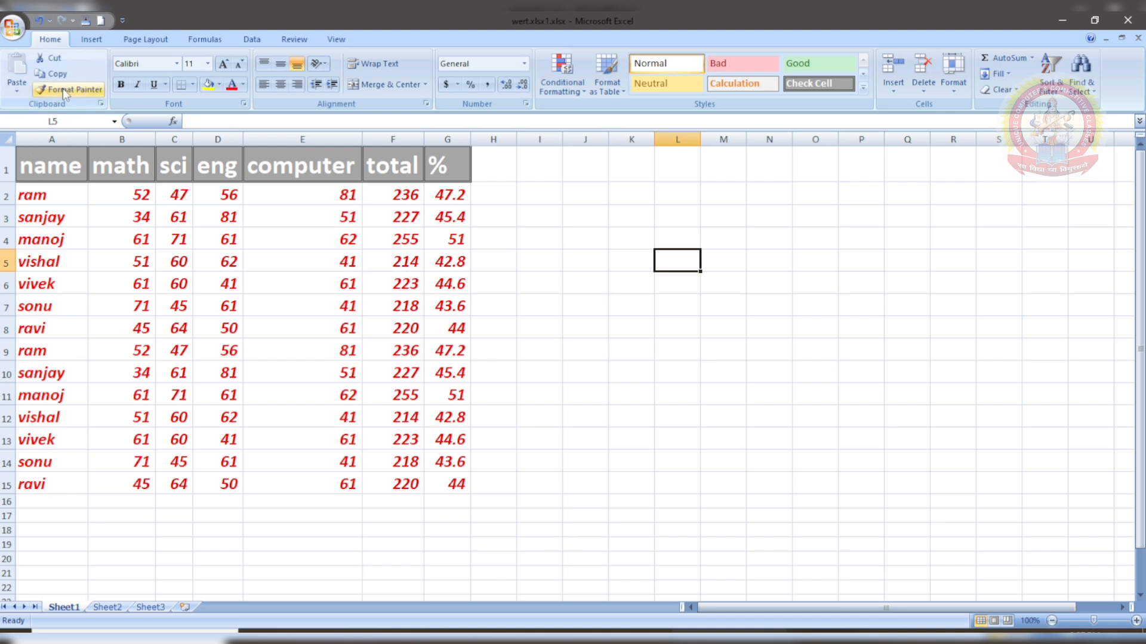
Step: Set the font of the first student name in cell A2 to Algerian
left_click(56, 195)
left_click_drag(56, 195, 59, 204)
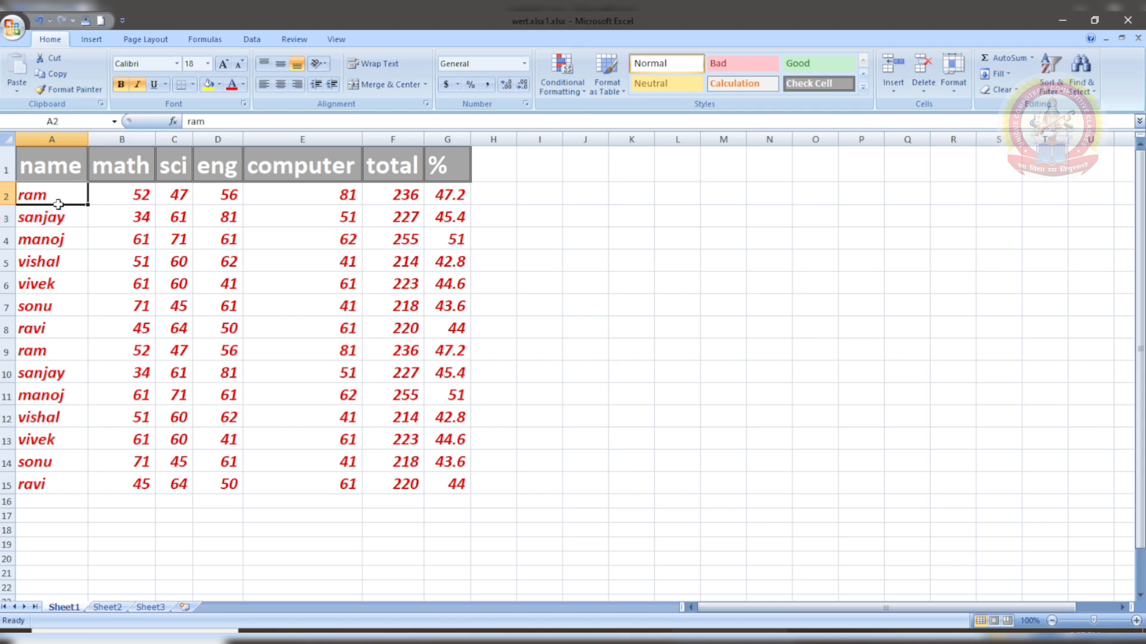
left_click(177, 64)
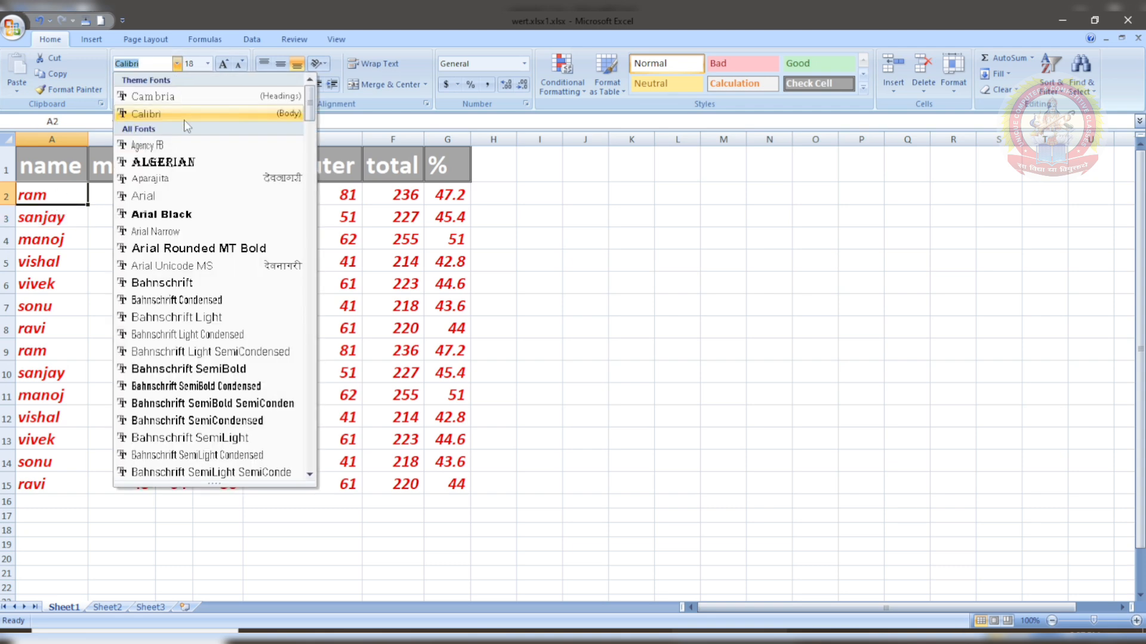
left_click(192, 163)
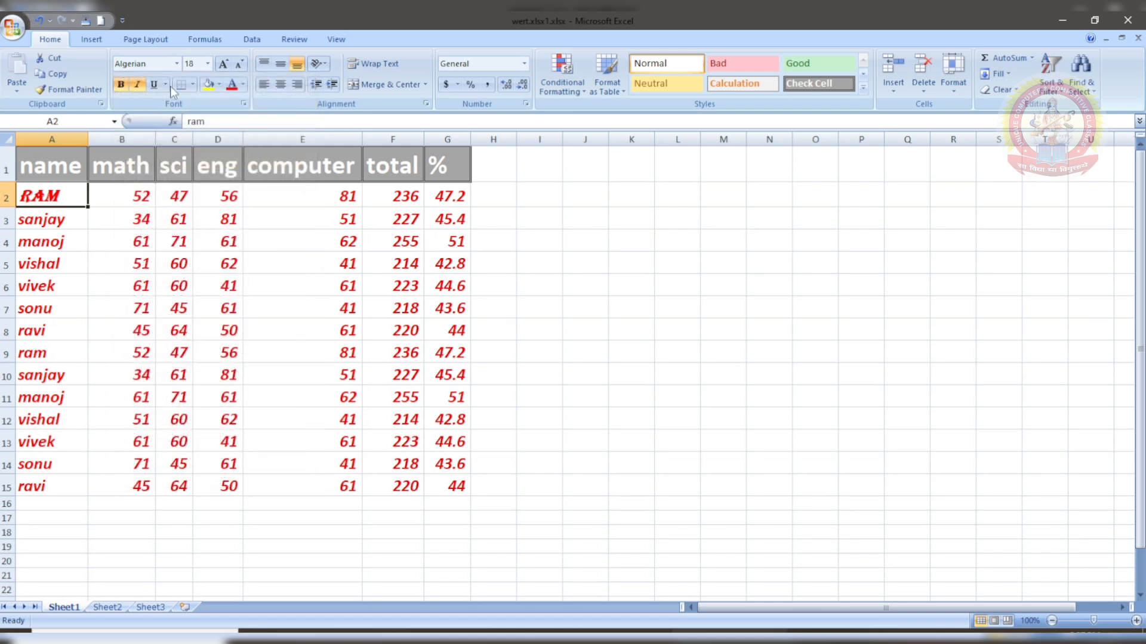
Step: Set the font colour of cell A2 to the standard blue
left_click(243, 84)
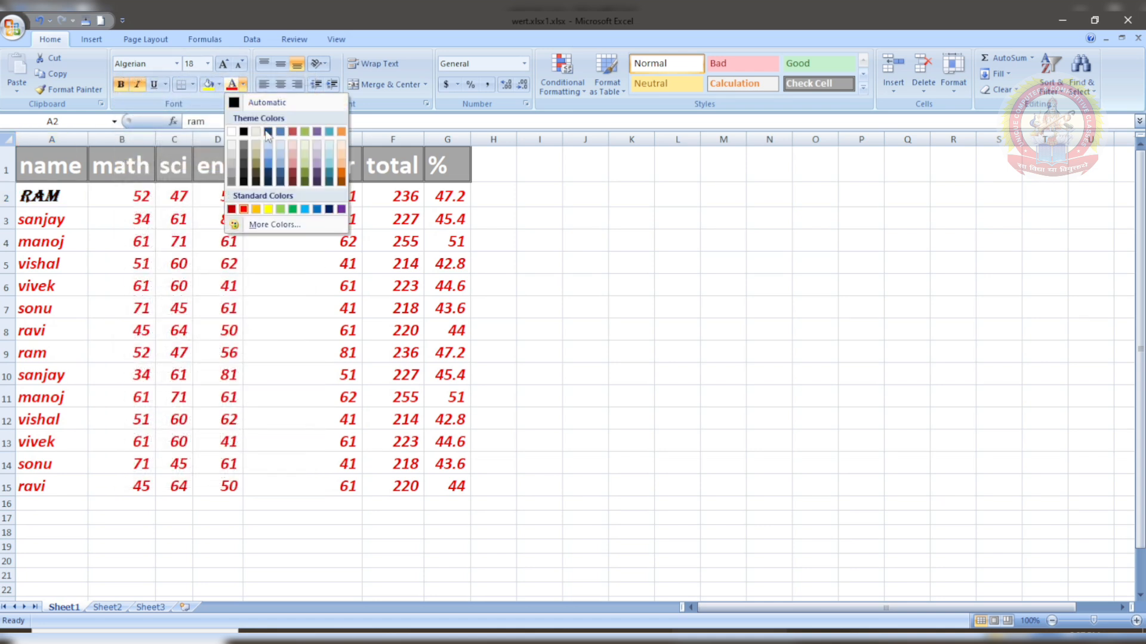
left_click(292, 179)
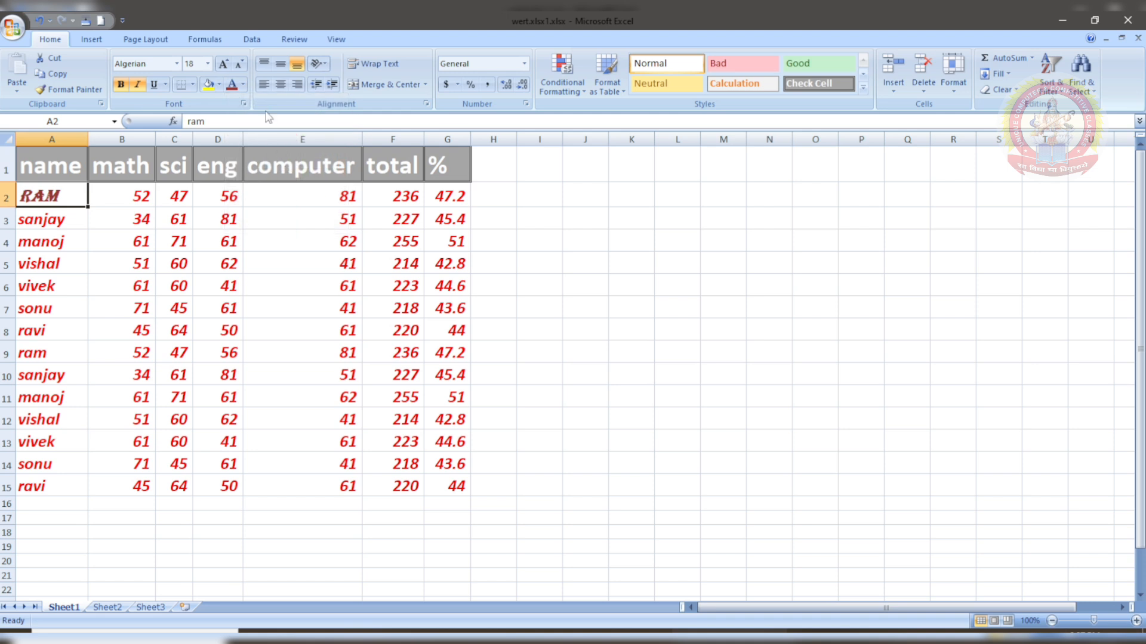
left_click(244, 85)
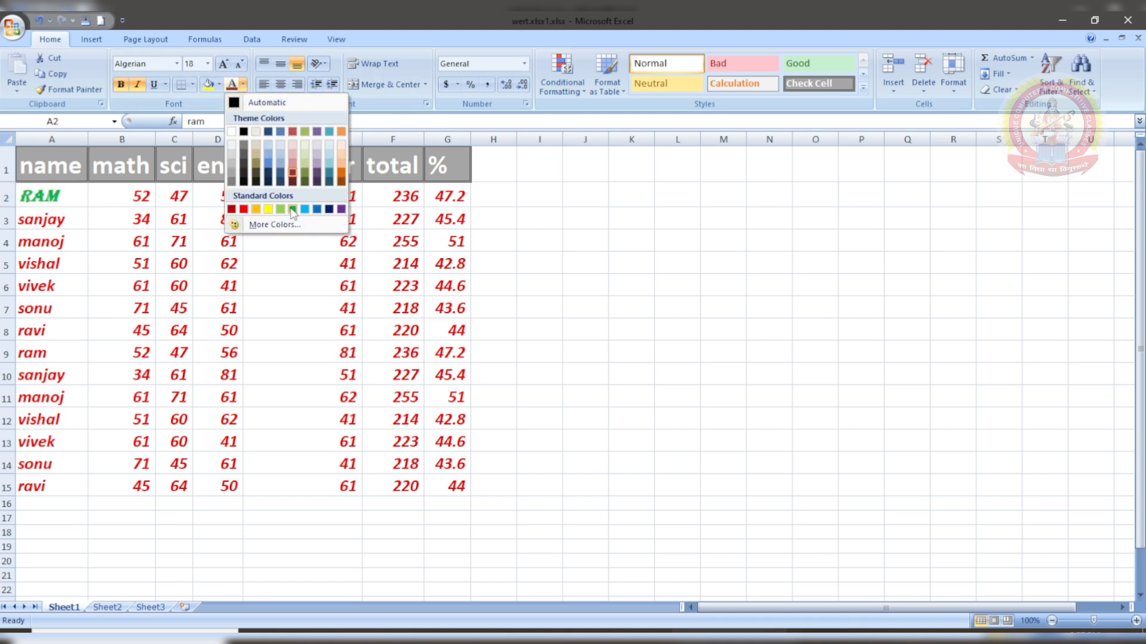
left_click(316, 209)
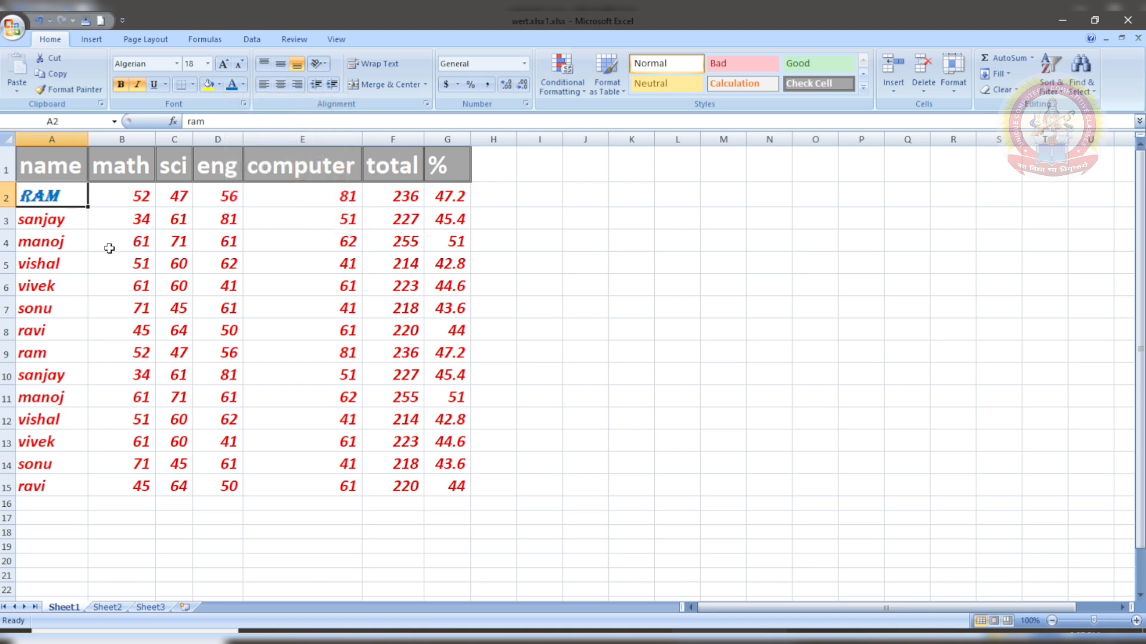
Step: Apply the formatting of A2 to the names in A3:A15 with Format Painter and widen column A to fit them
left_click(70, 89)
left_click(54, 221)
left_click_drag(54, 220, 39, 485)
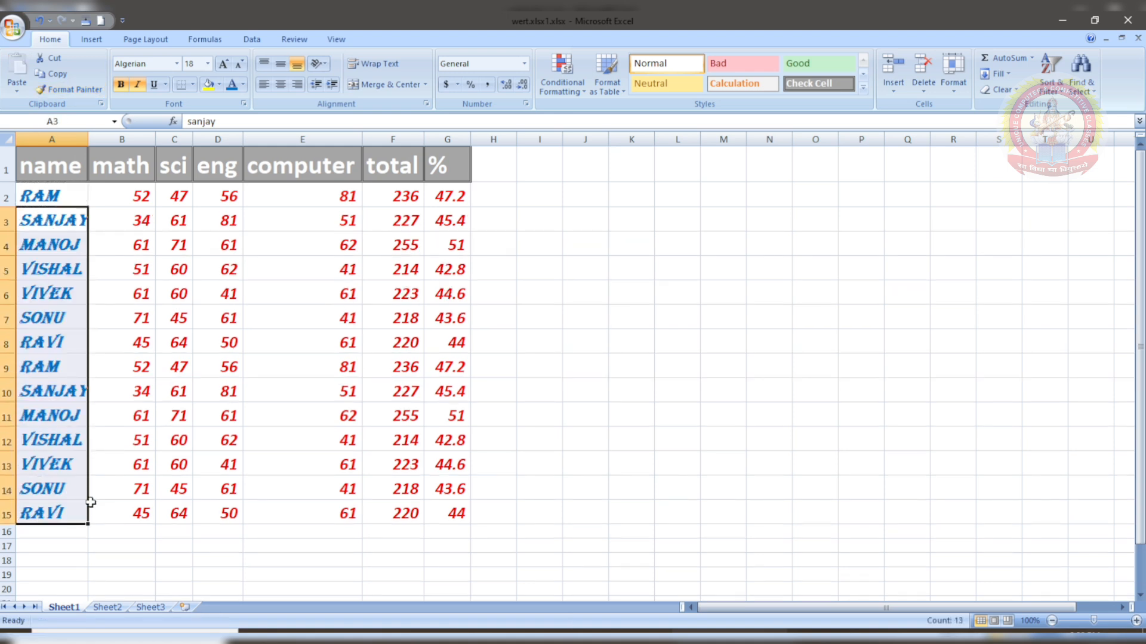
left_click(113, 529)
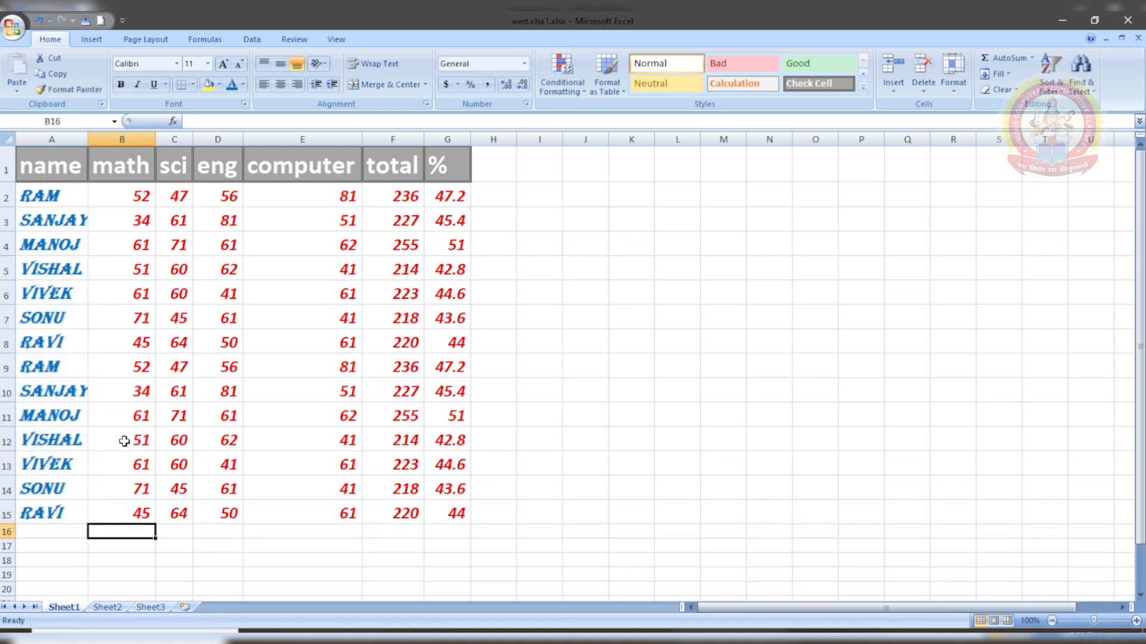
left_click_drag(86, 137, 106, 141)
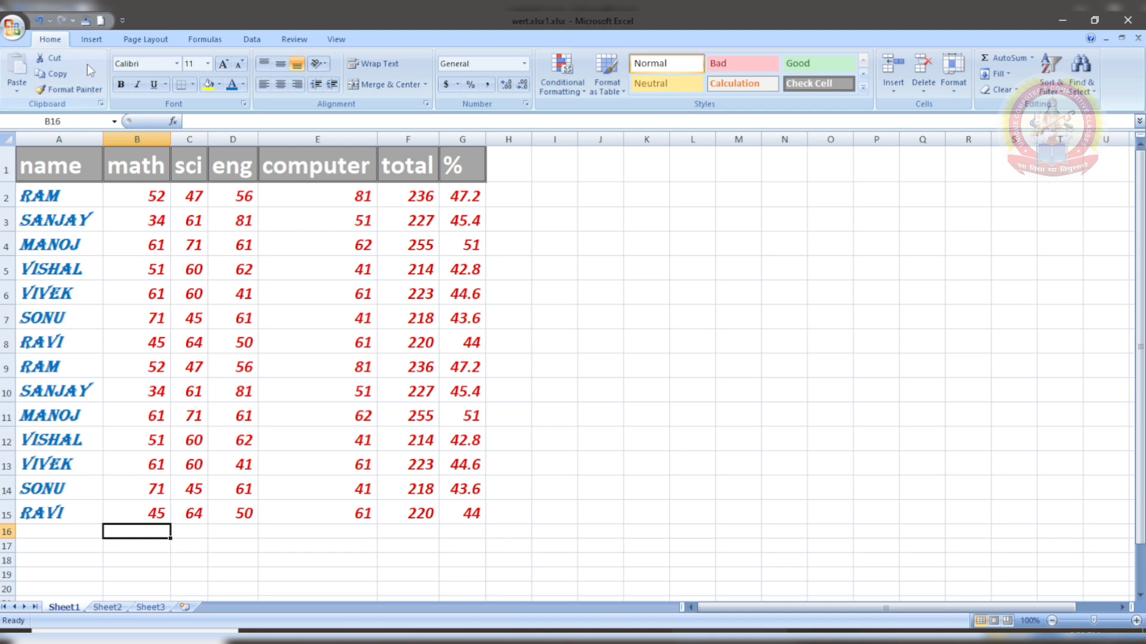
Step: Set the font of the header cells A1:G1 to Bradley Hand ITC
left_click(177, 64)
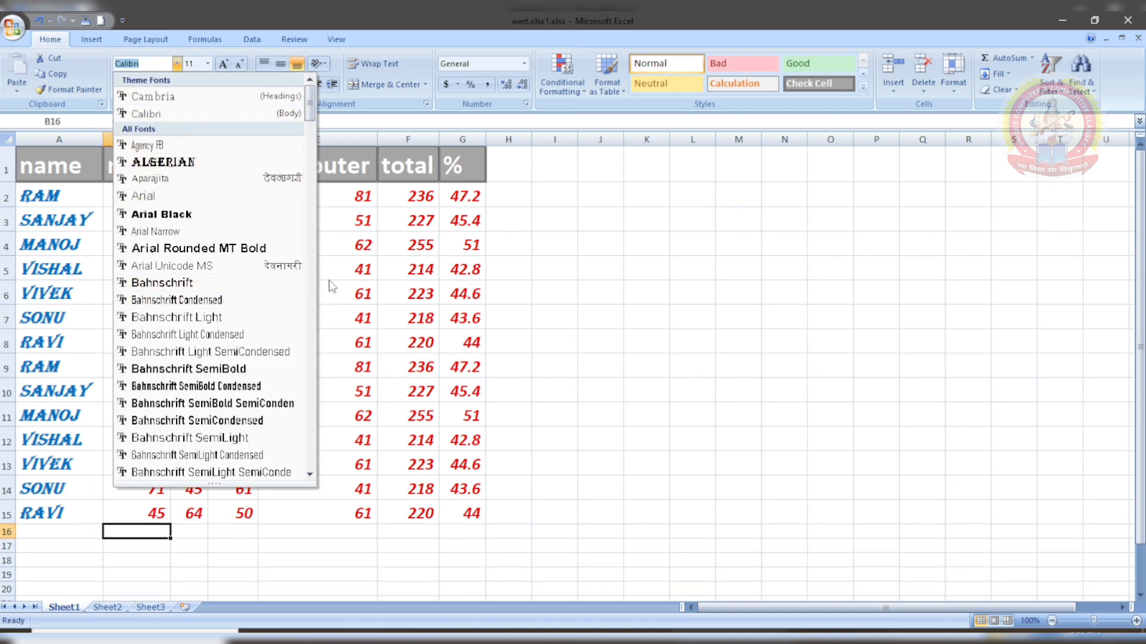
left_click(363, 267)
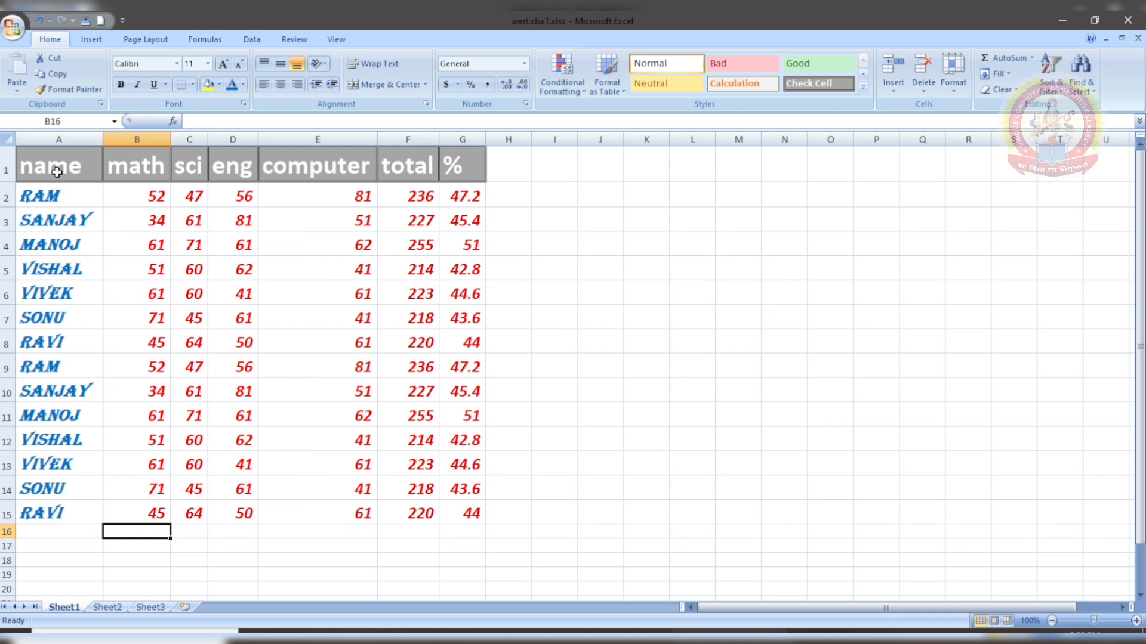
left_click_drag(60, 173, 454, 174)
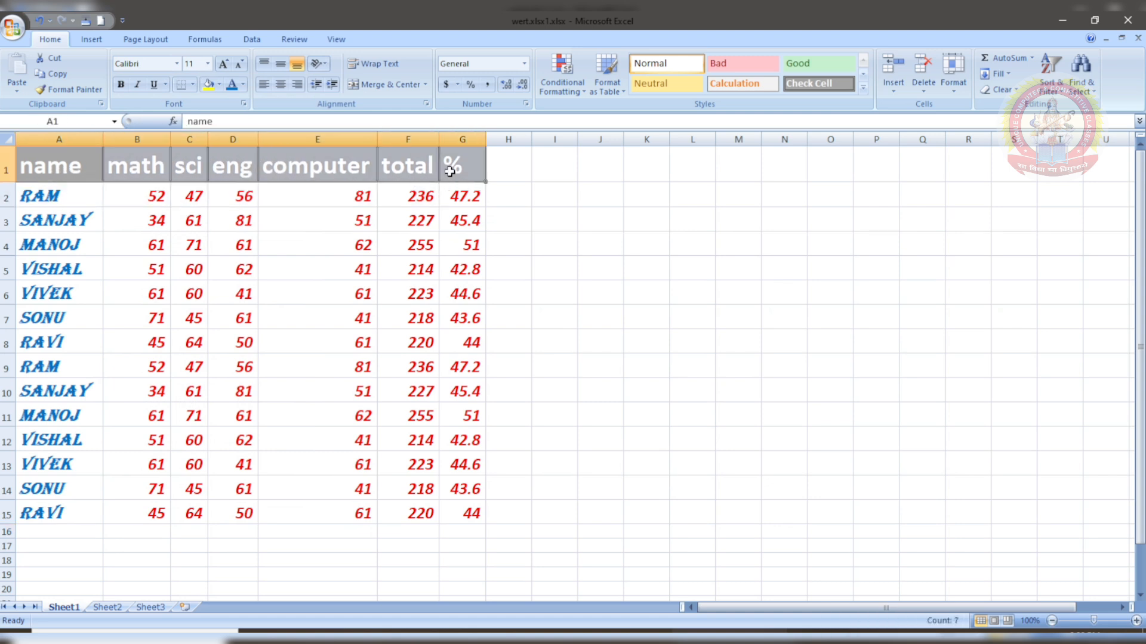
left_click(177, 63)
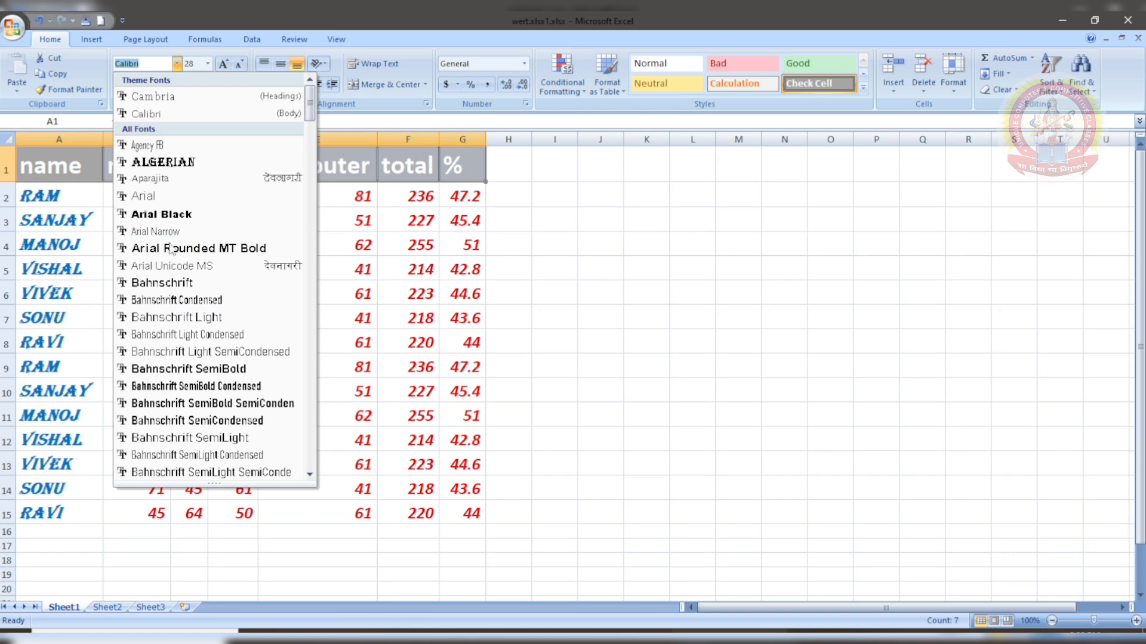
scroll(239, 334, "down", 6)
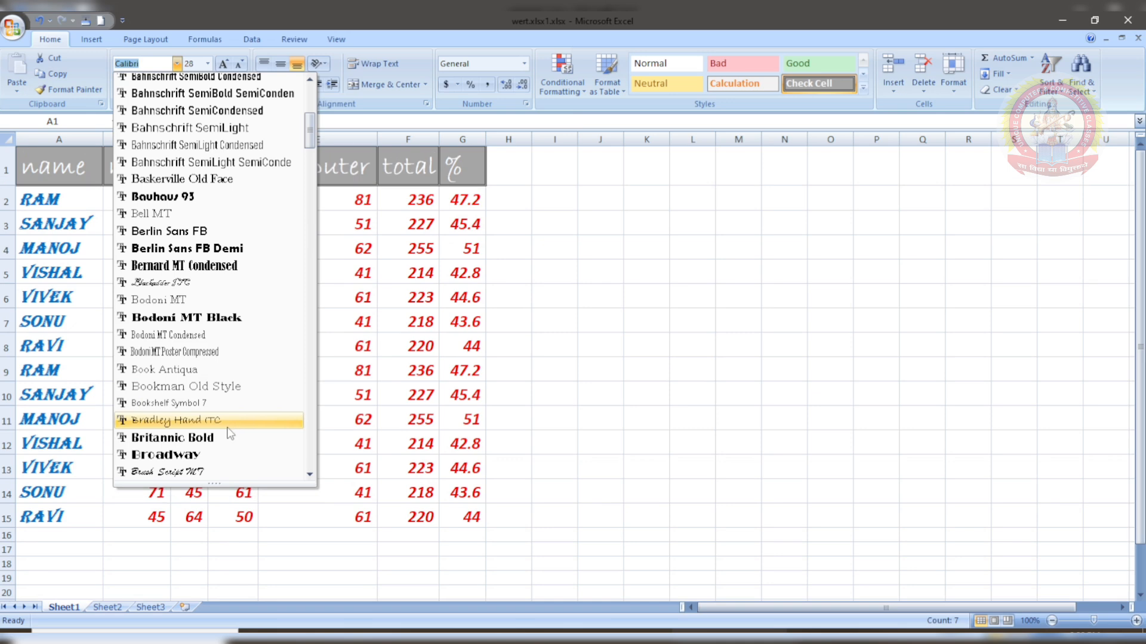
left_click(225, 421)
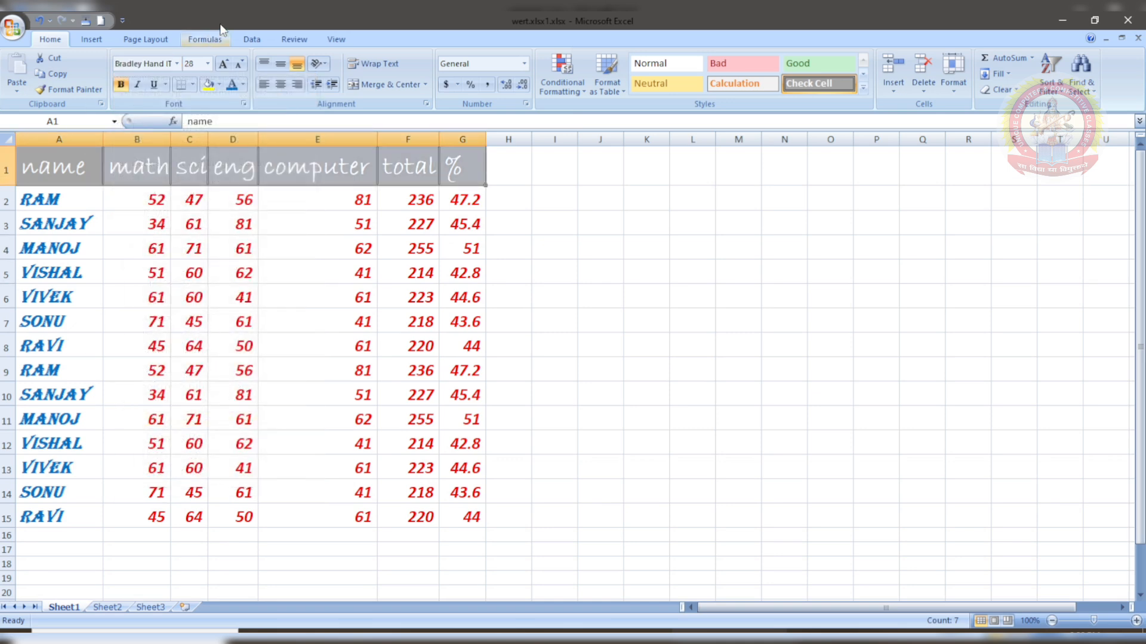
Step: Set the font size of the header cells A1:G1 to 20
left_click(207, 63)
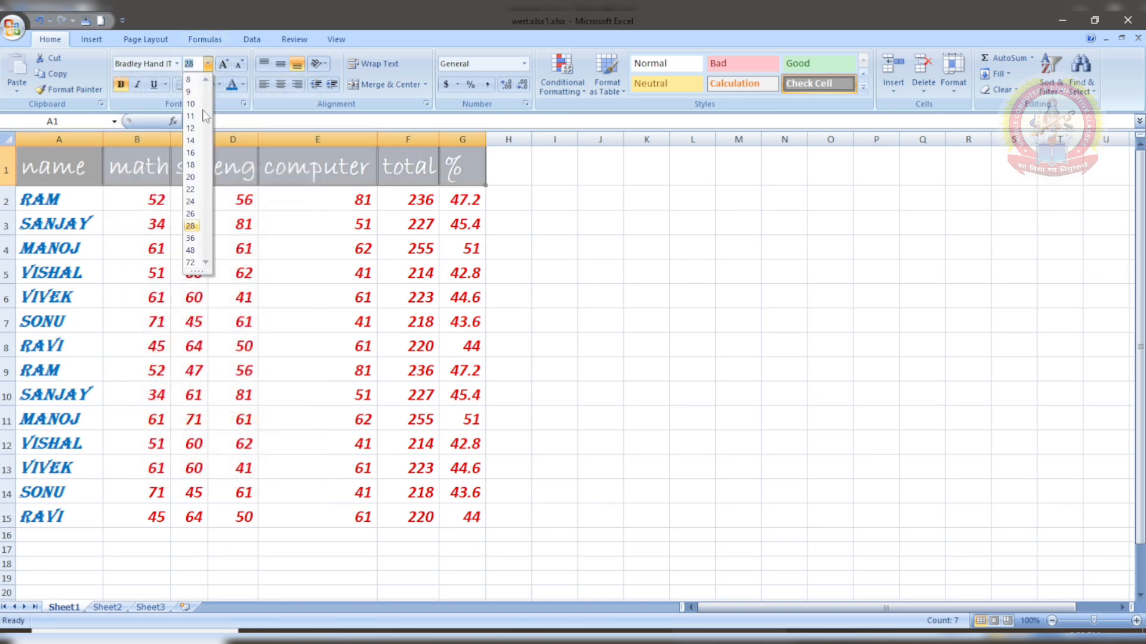
left_click(267, 243)
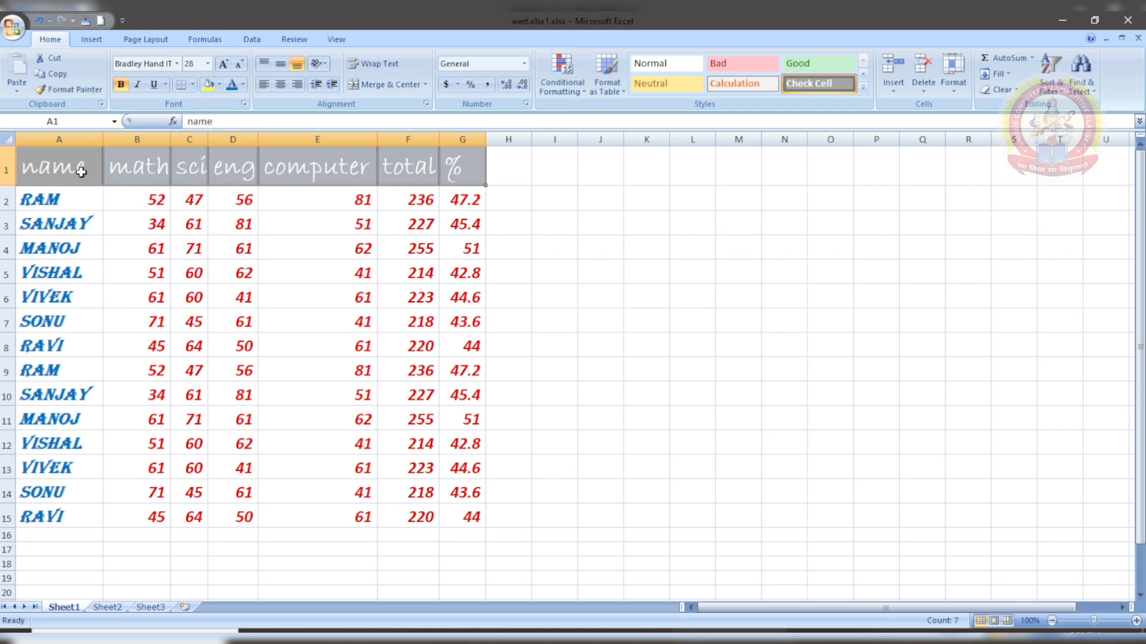
left_click_drag(81, 171, 437, 164)
left_click(207, 63)
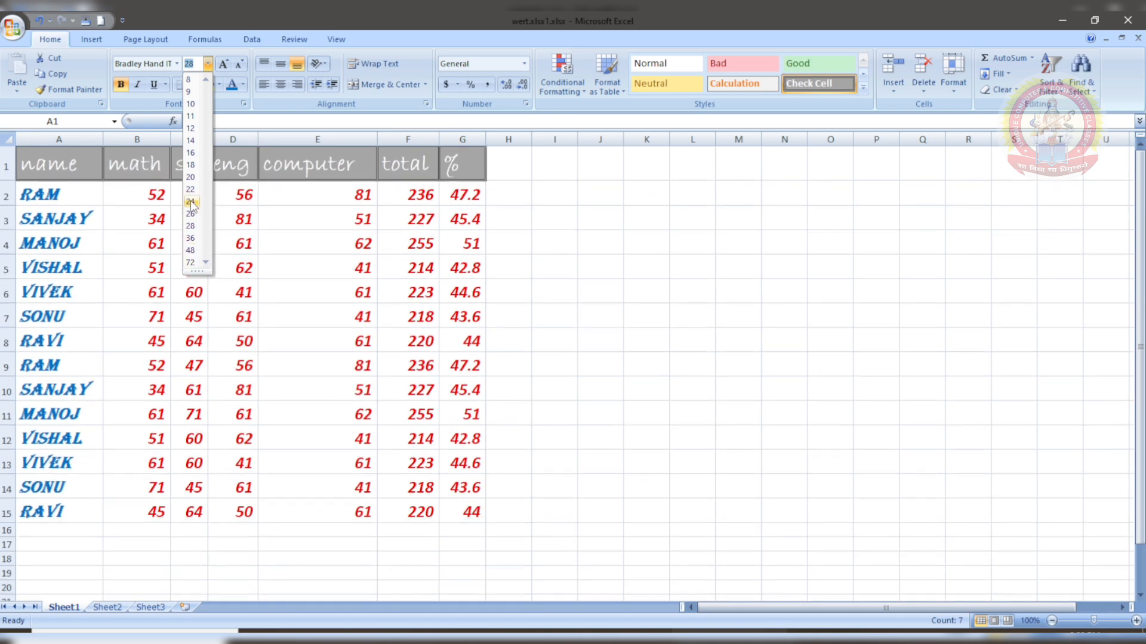
left_click(190, 177)
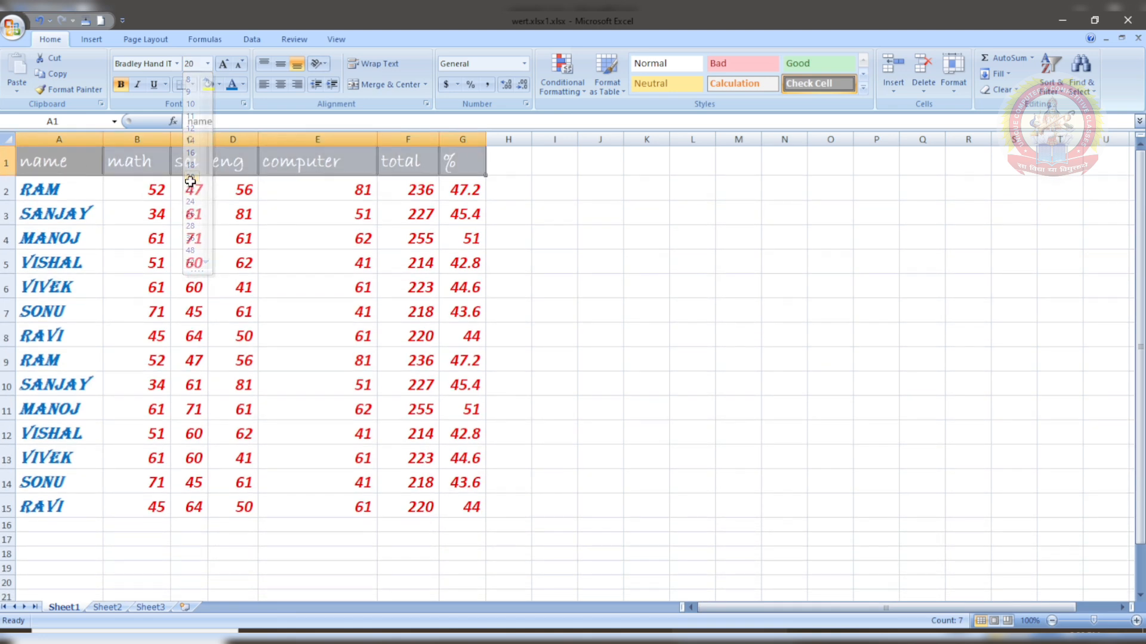
Step: Enlarge the font of the header cells A1:G1 in increments with Increase Font Size to at least 36
left_click(223, 64)
left_click(223, 67)
left_click(223, 68)
left_click(222, 67)
left_click(223, 68)
left_click(223, 67)
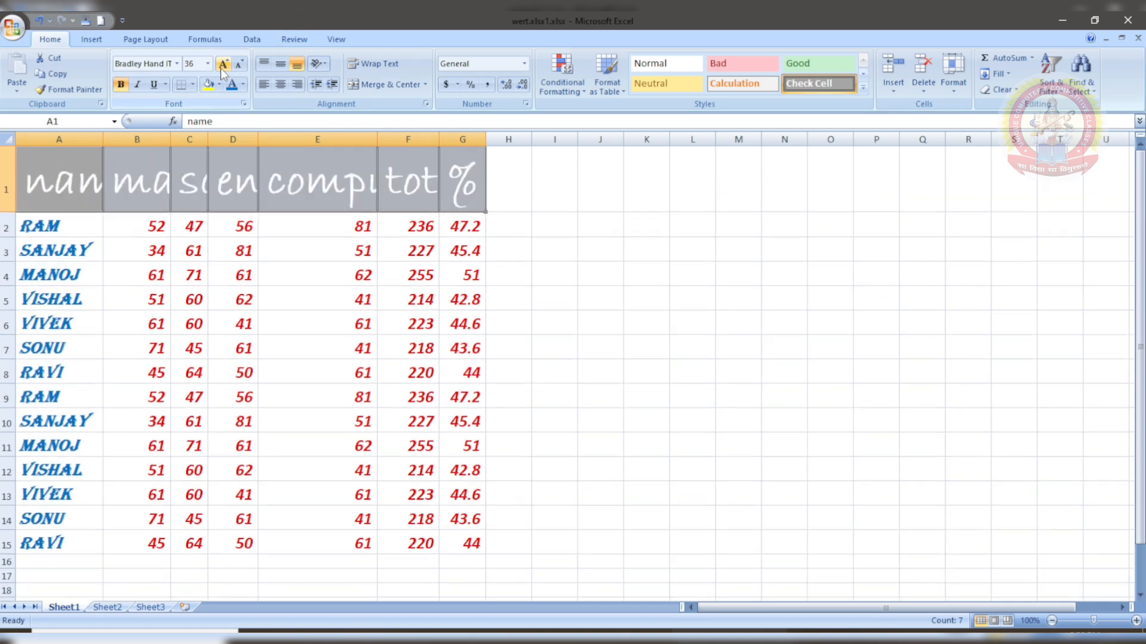
left_click(222, 68)
Step: Reduce the font of the header cells A1:G1 in increments to size 24 with Decrease Font Size
left_click(247, 66)
left_click(247, 66)
left_click(246, 66)
left_click(246, 66)
left_click(245, 67)
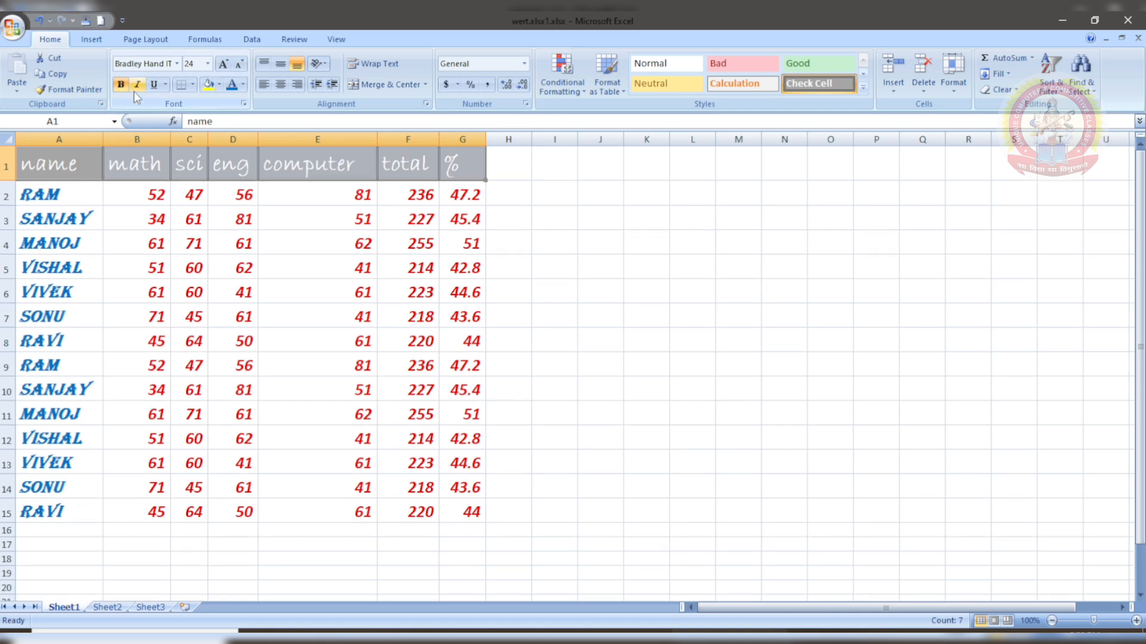
Step: Apply italic and underline to the header cells A1:G1 in addition to bold
left_click_drag(75, 165, 478, 165)
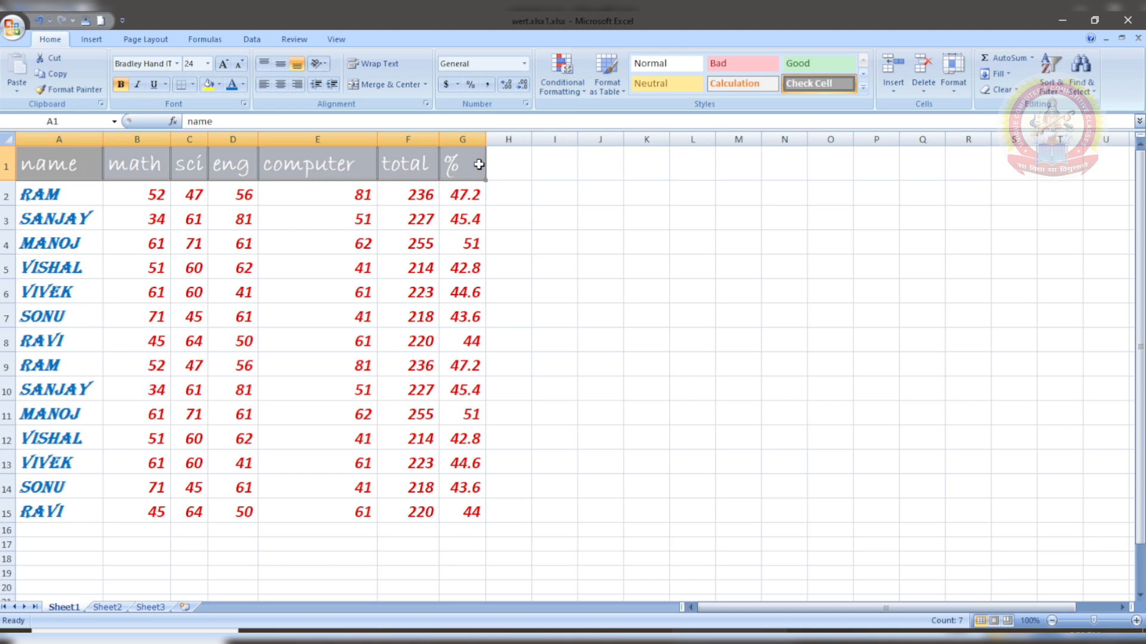
left_click(138, 84)
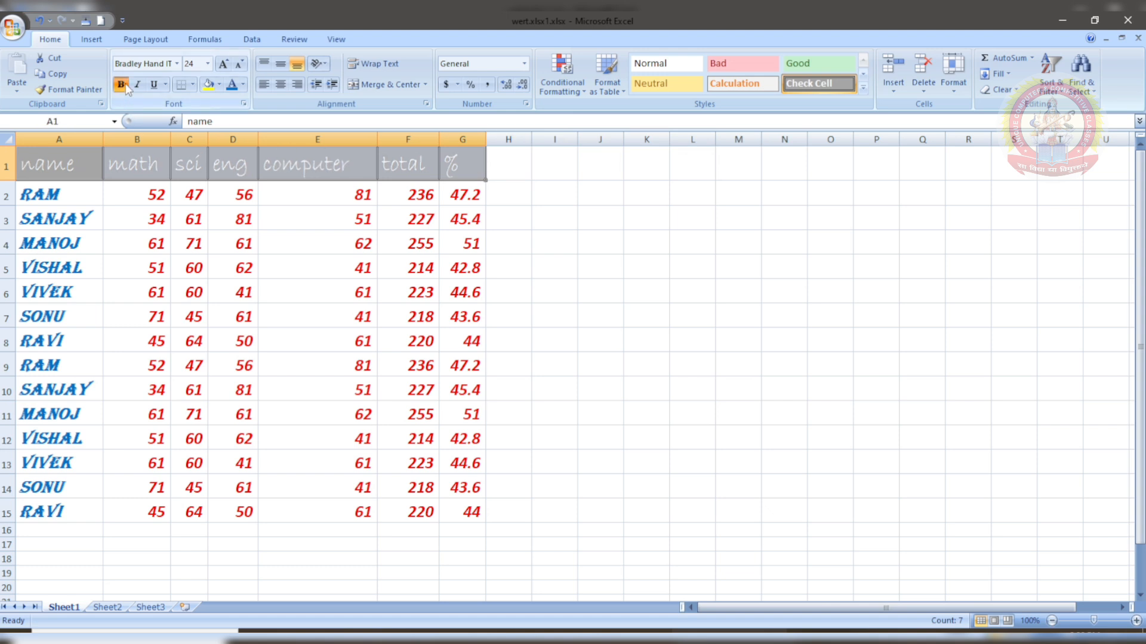
left_click(137, 84)
left_click(138, 84)
left_click(154, 86)
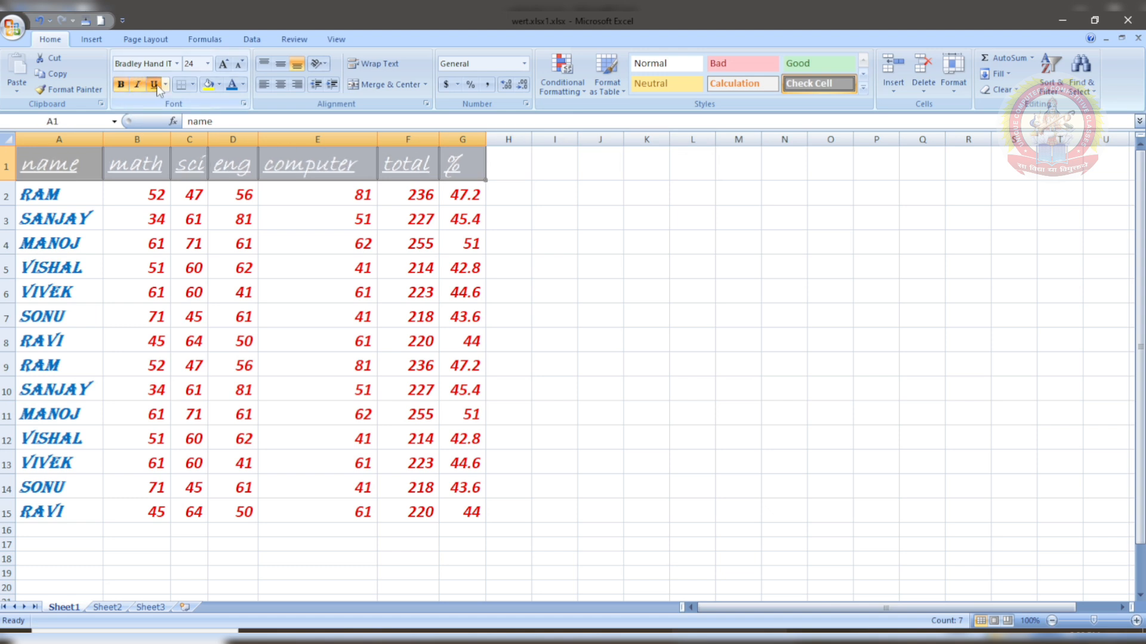
Step: Remove the underline, bold and italic formatting from the header cells A1:G1
left_click(153, 85)
left_click(121, 85)
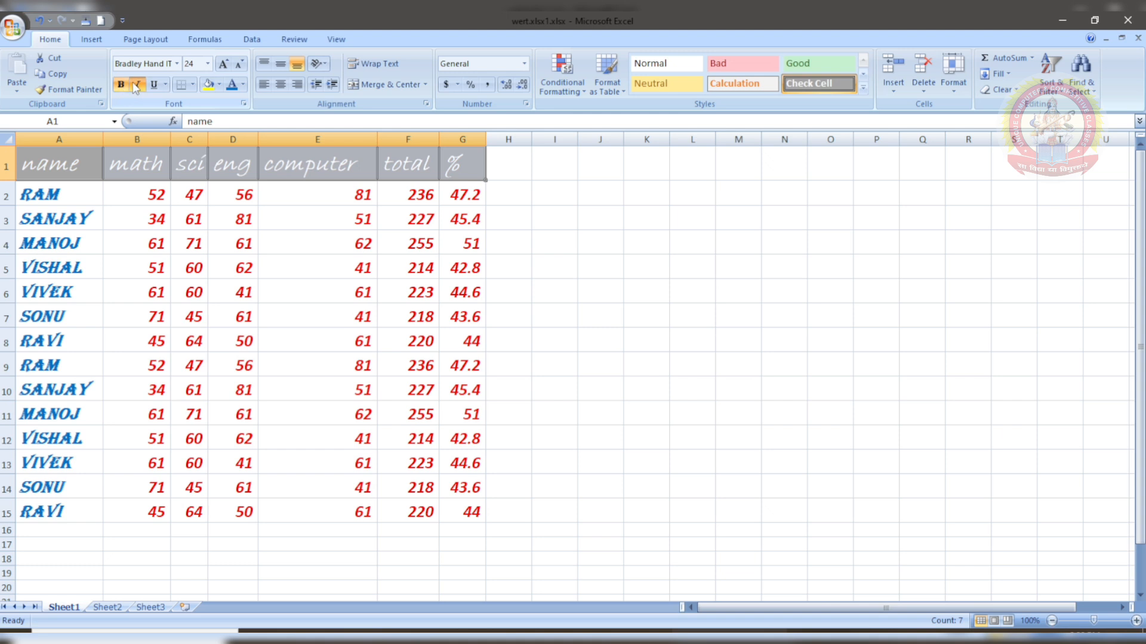
left_click(138, 86)
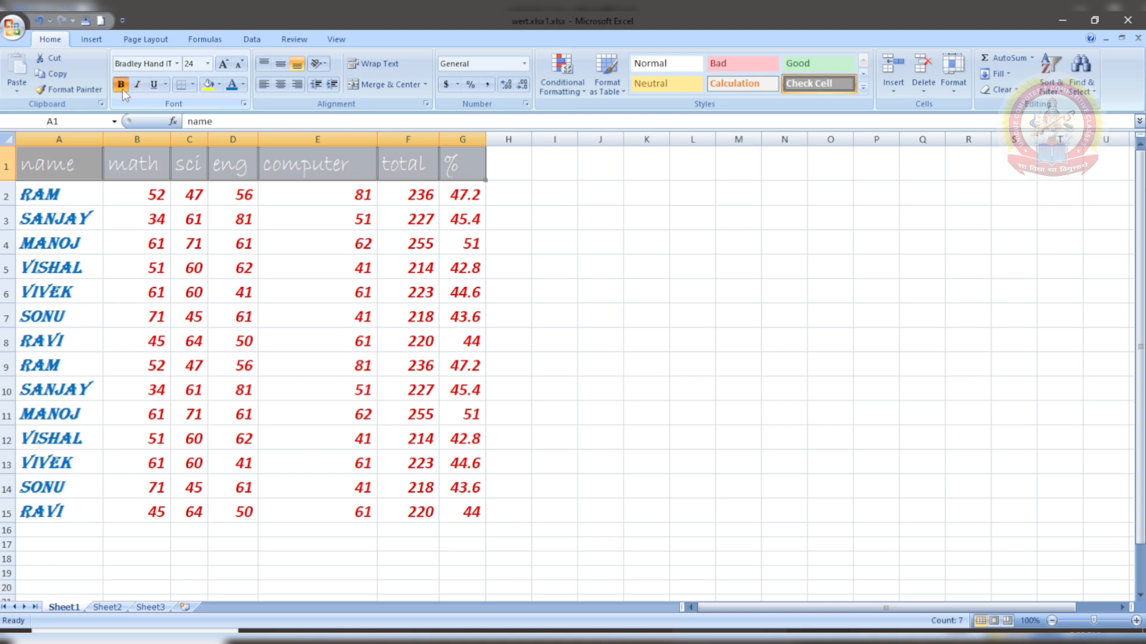
Step: Try a double underline and a single underline on the header cells A1:G1, and clear the underlining again
left_click(166, 84)
left_click(185, 118)
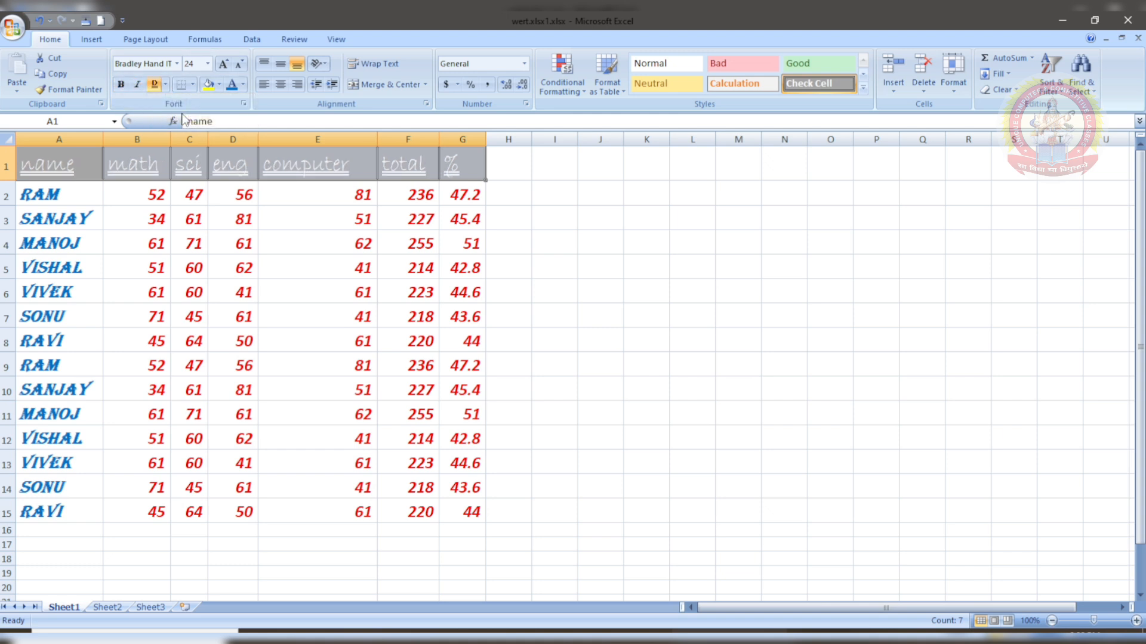
left_click(165, 84)
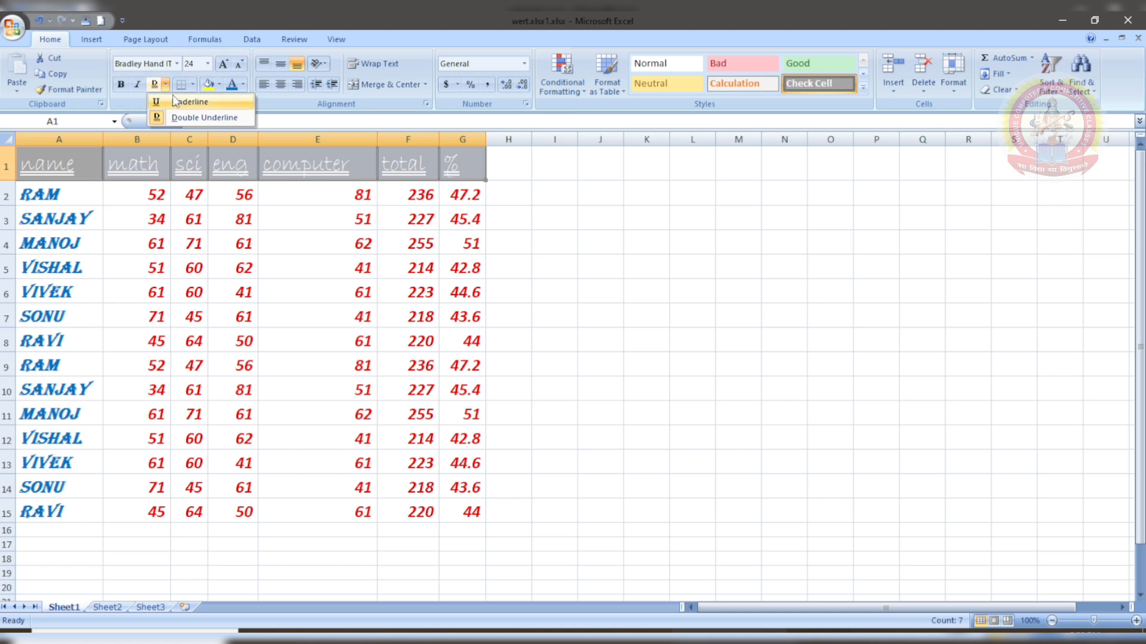
left_click(178, 103)
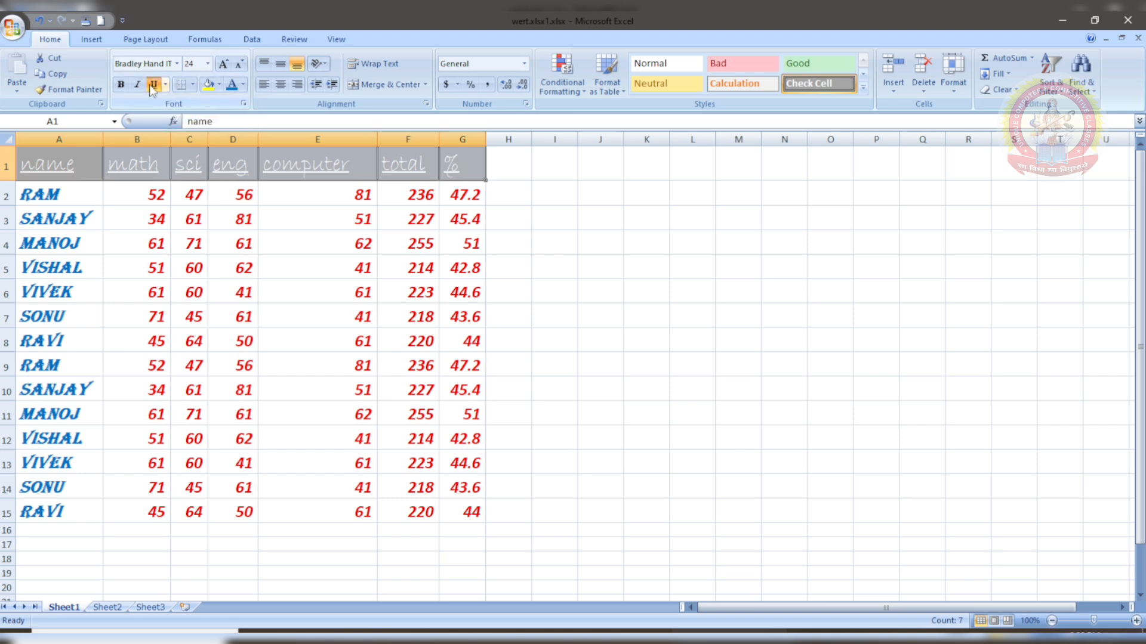
left_click(154, 84)
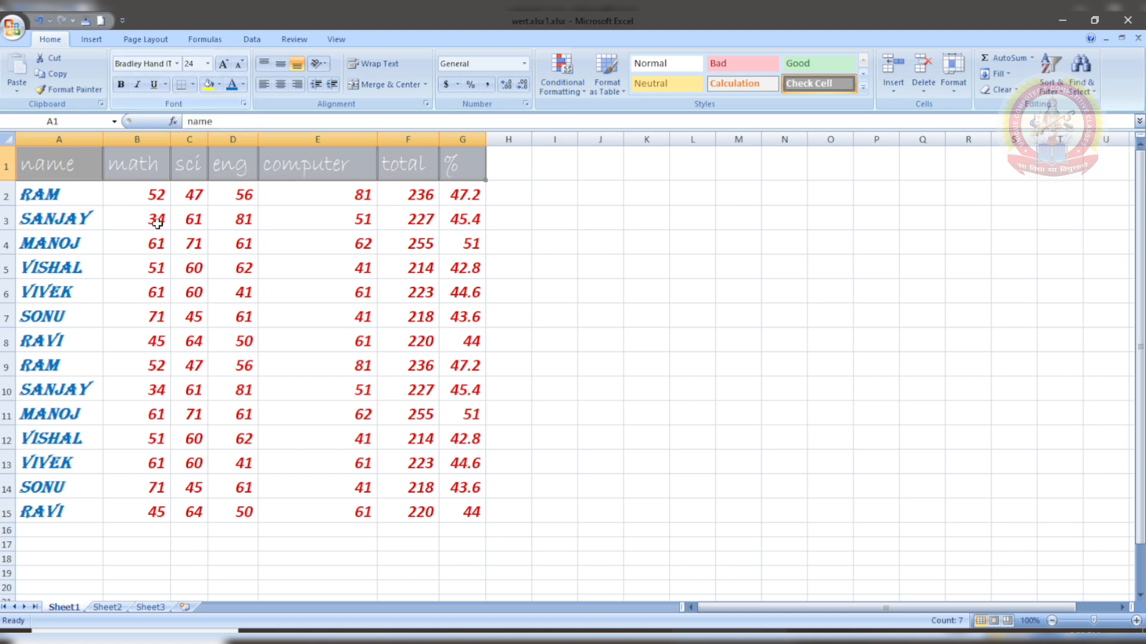
Step: Apply a bottom border to the whole marks table A1:G15
left_click(193, 84)
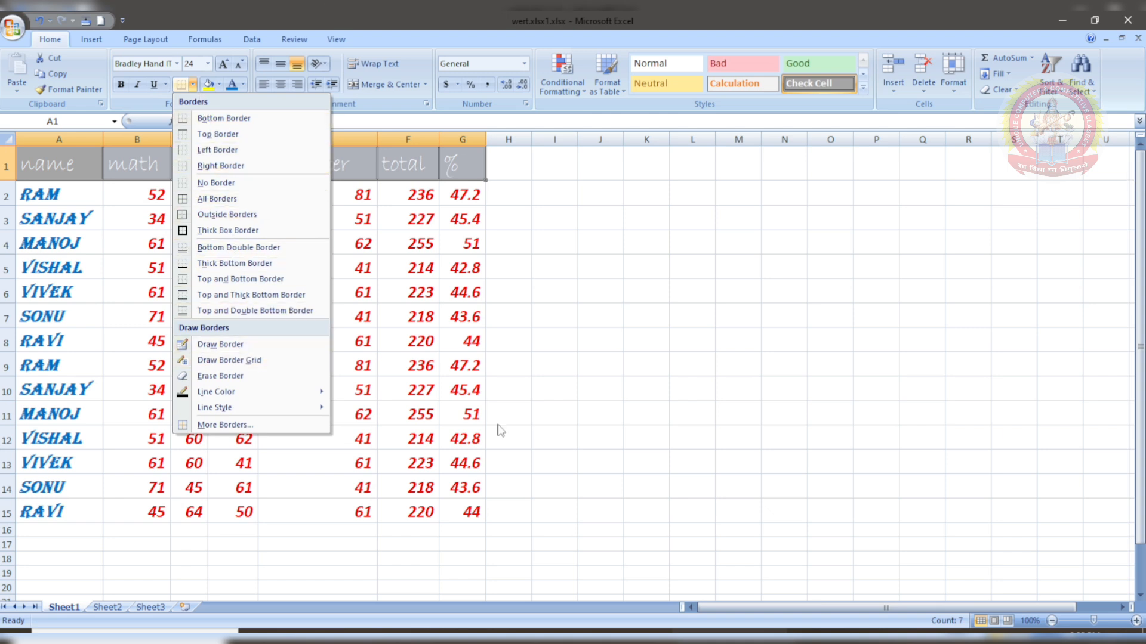
left_click(499, 336)
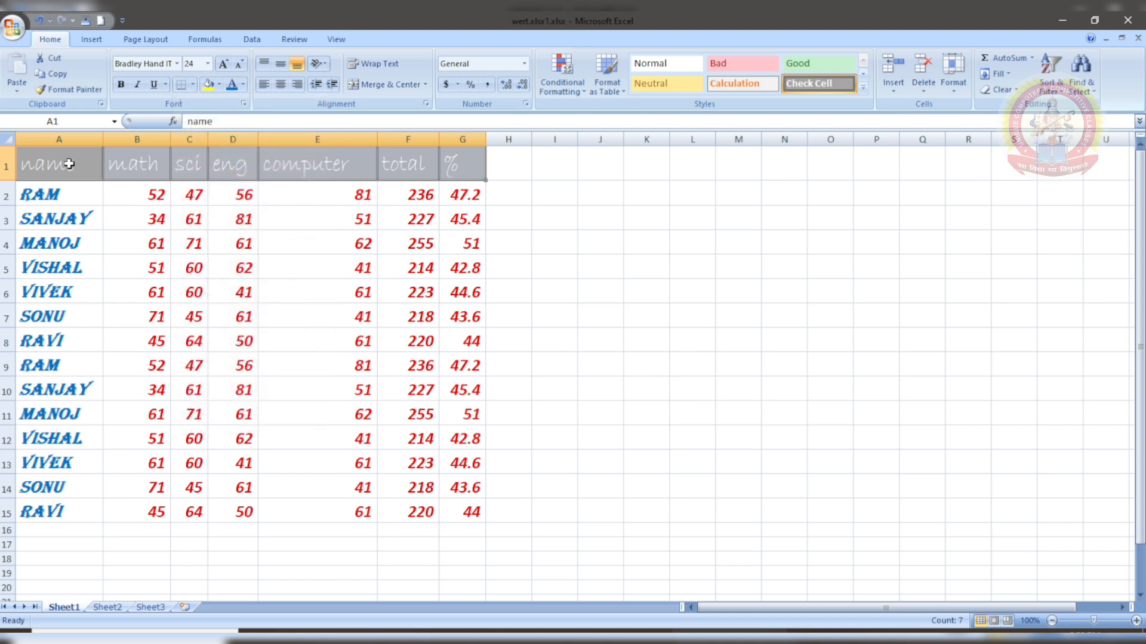
left_click_drag(69, 164, 461, 485)
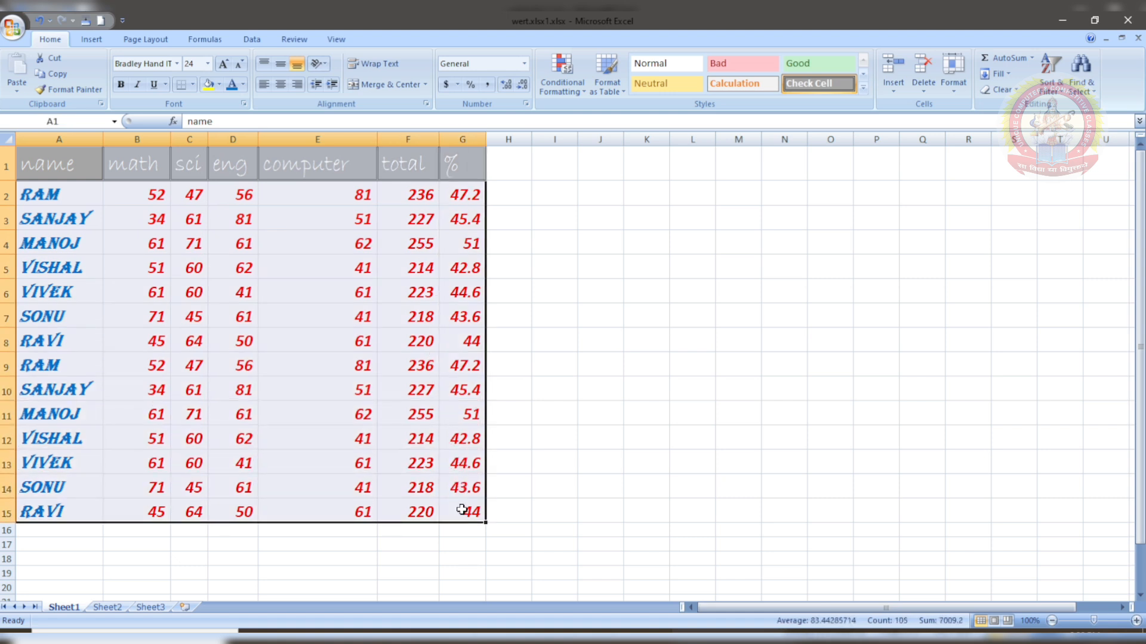
left_click(193, 84)
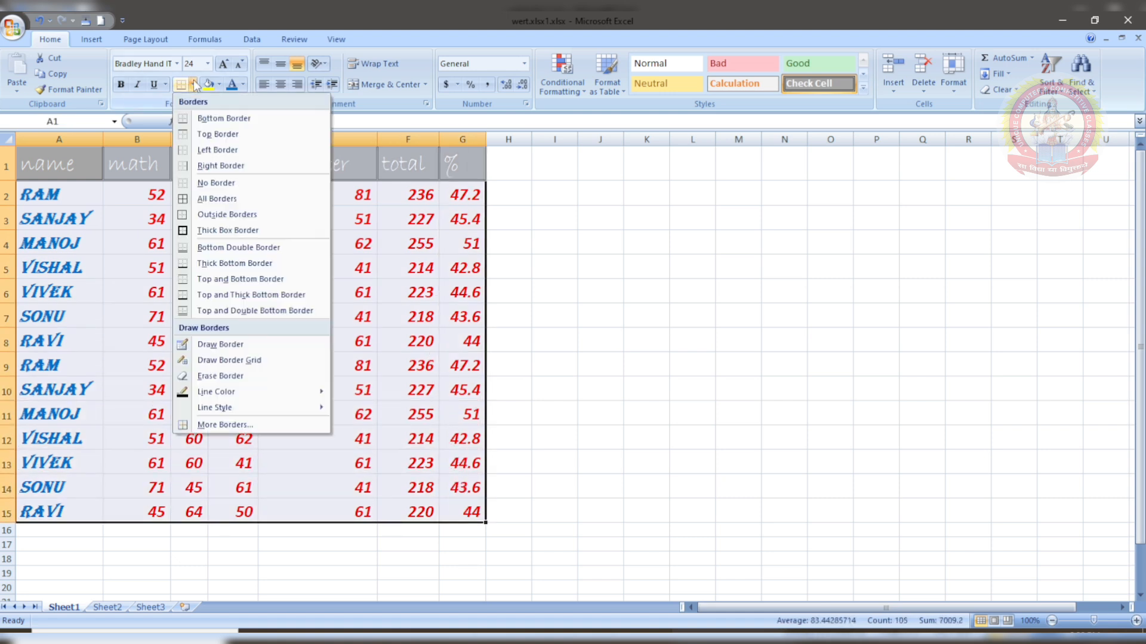
left_click(205, 117)
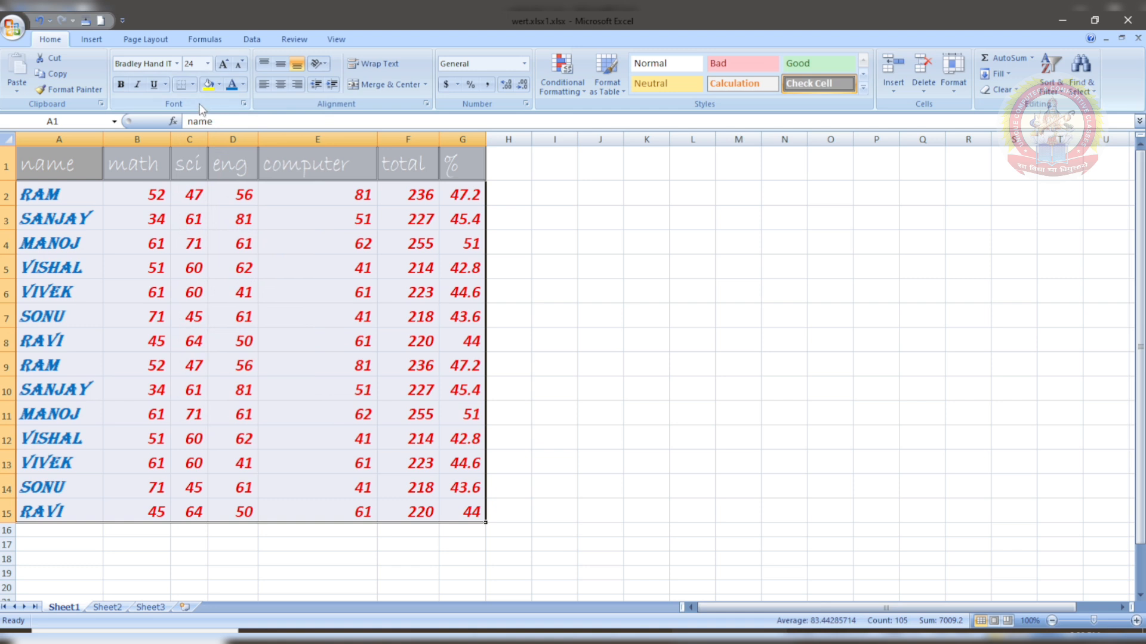
left_click(592, 533)
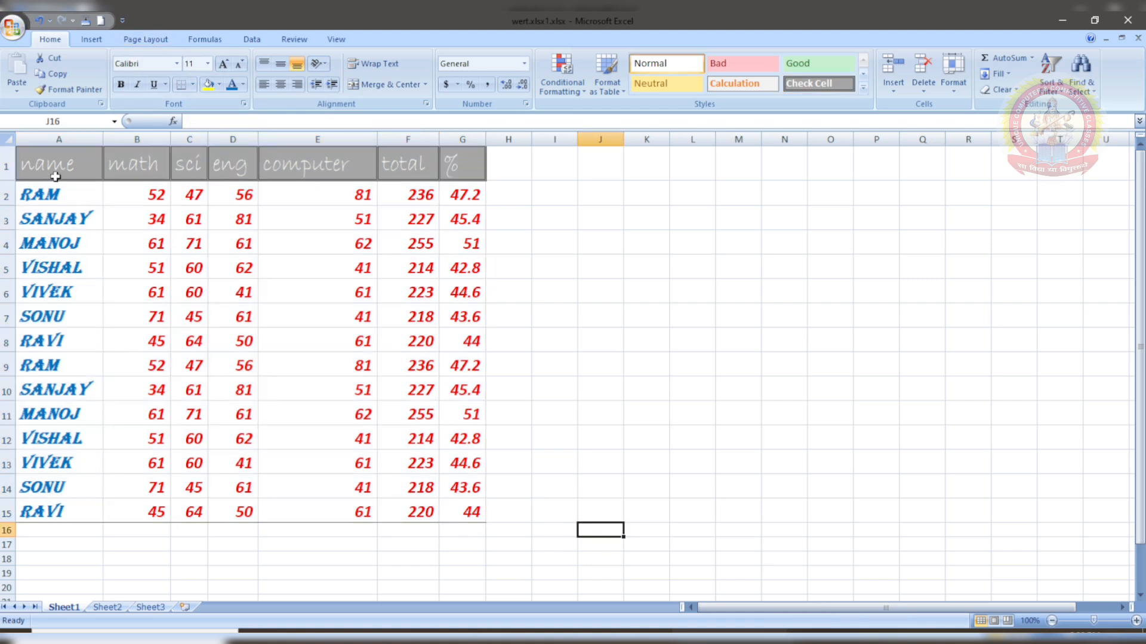
Step: Add a top border to the marks table A1:G15
left_click_drag(56, 178, 441, 508)
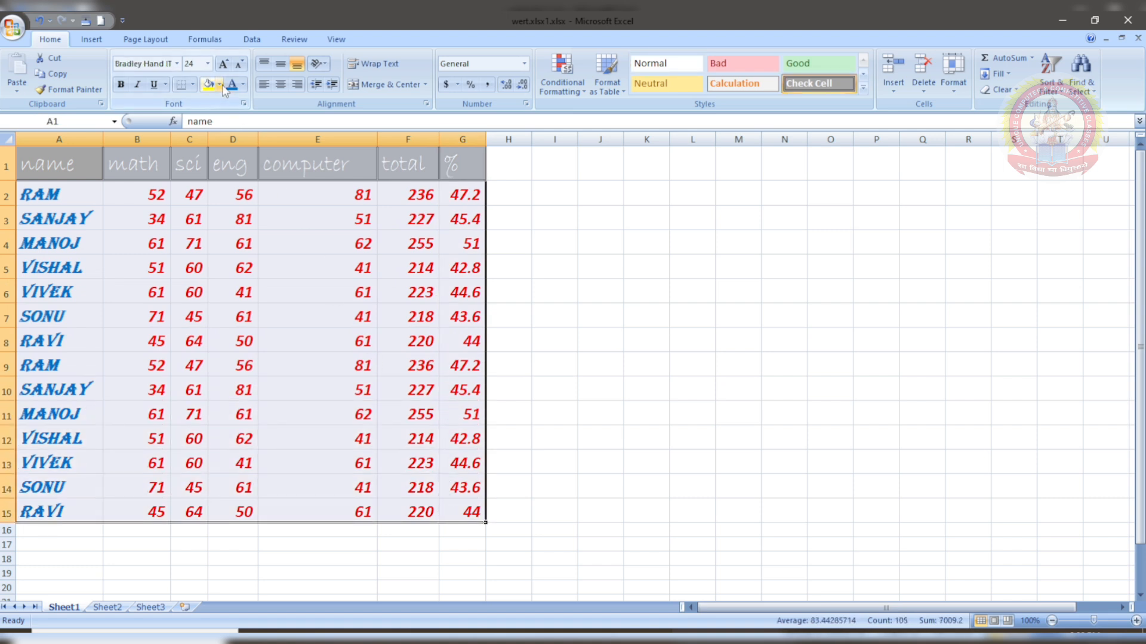
left_click(192, 84)
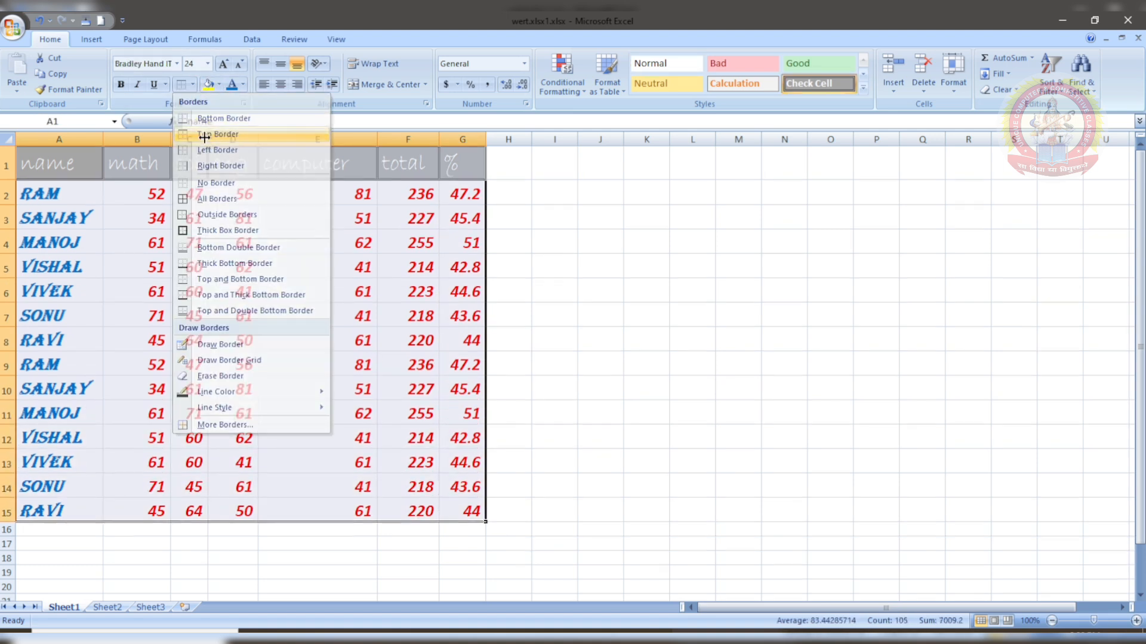
left_click(205, 138)
left_click(590, 319)
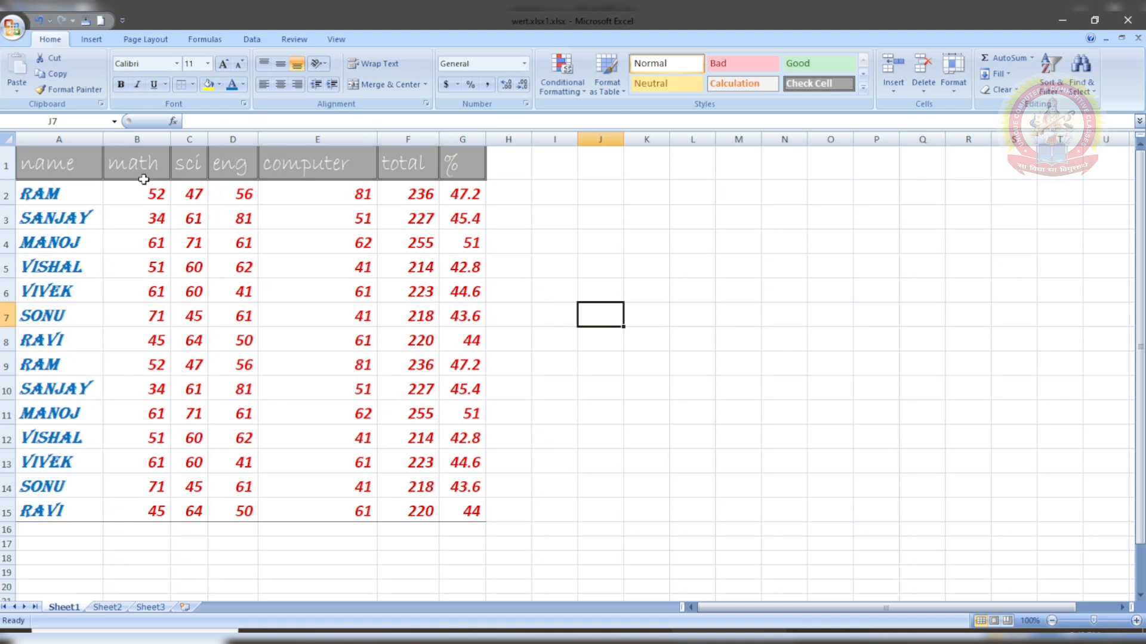
Step: Apply All Borders to every cell of the marks table A1:G15
left_click_drag(62, 151, 470, 507)
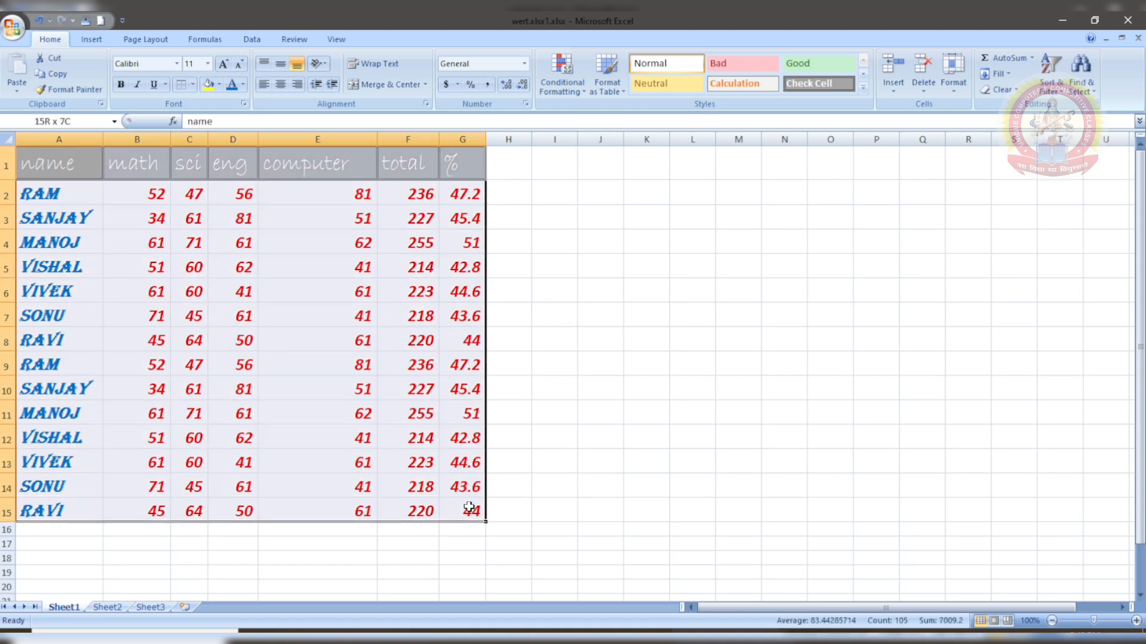
left_click(193, 85)
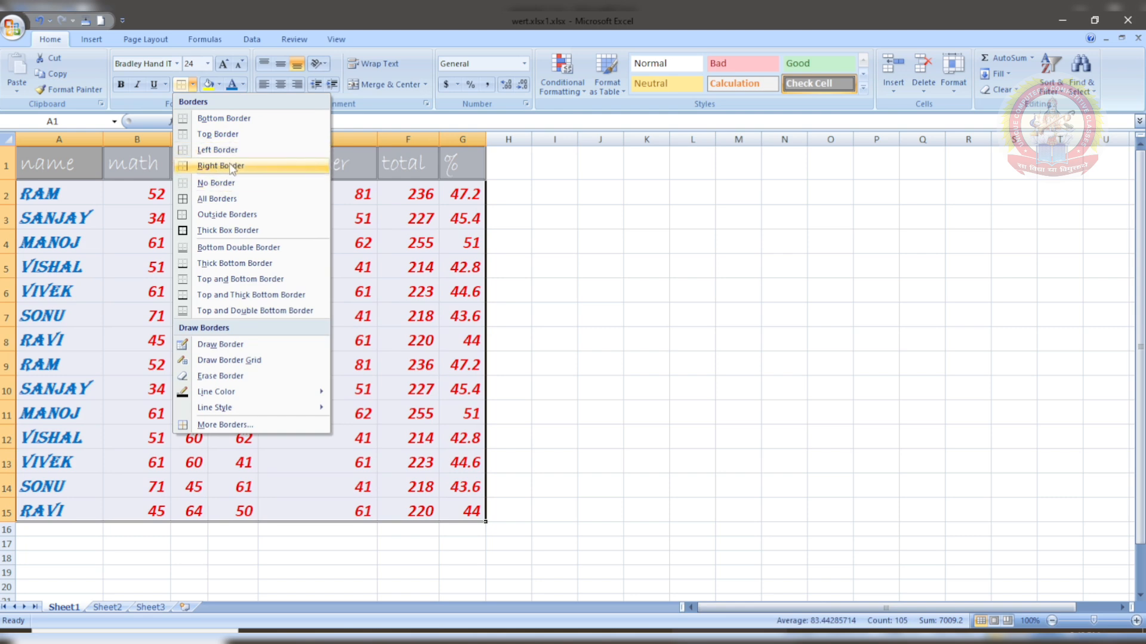
left_click(228, 203)
left_click(549, 266)
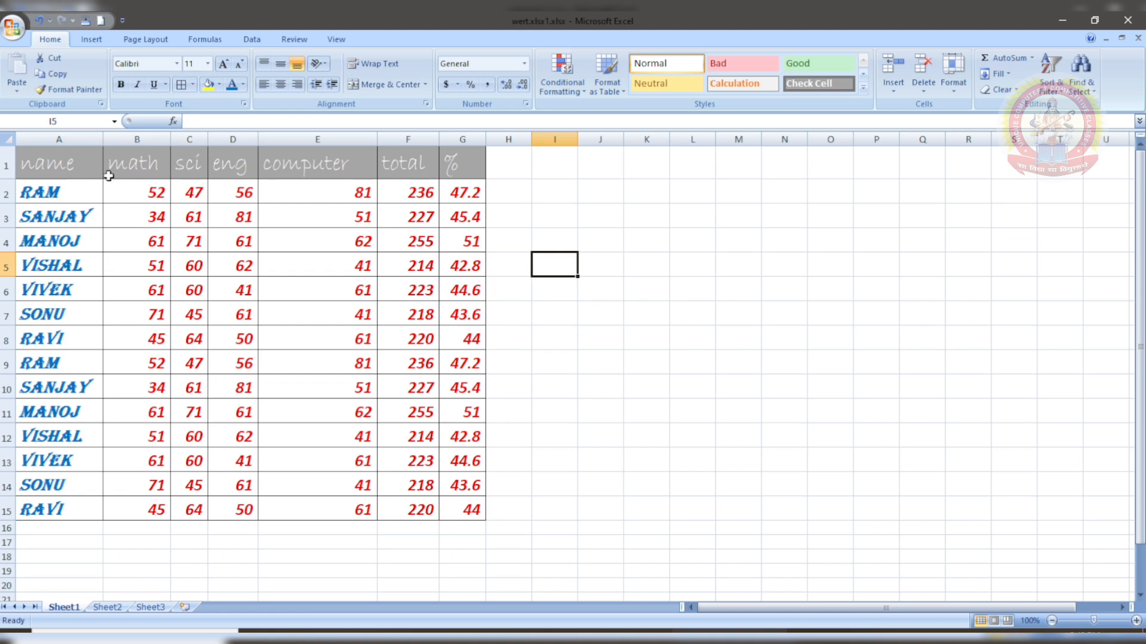
Step: Put a Thick Box Border around the marks table A1:G15
left_click_drag(87, 171, 482, 507)
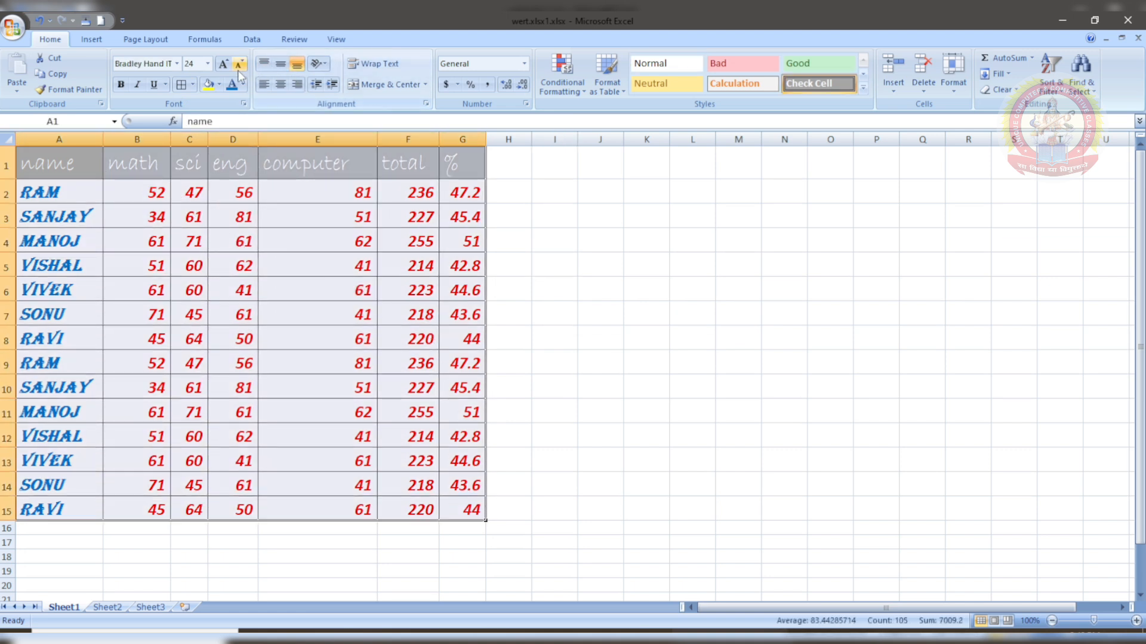
left_click(196, 87)
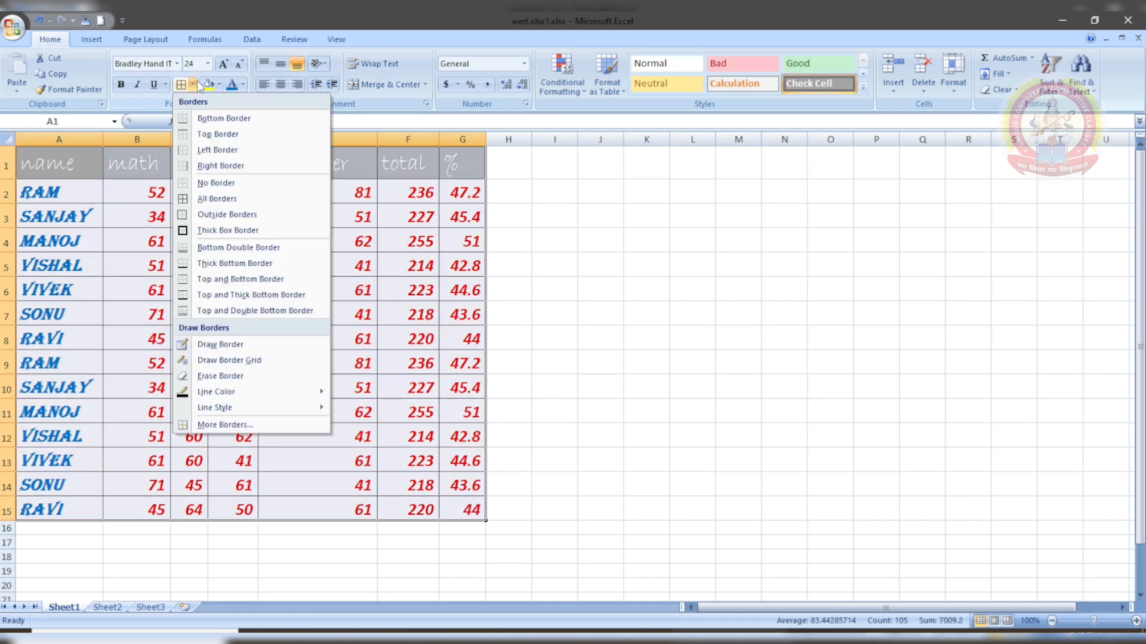
left_click(239, 228)
left_click(648, 383)
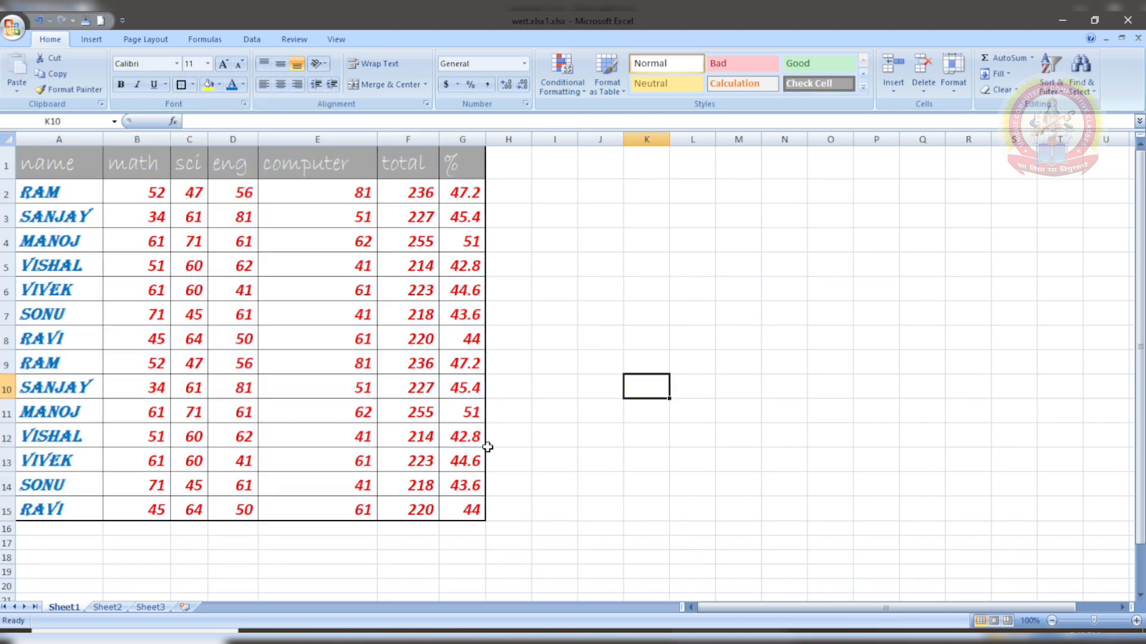
Step: Remove all borders from the marks table A1:G15 with No Border
left_click_drag(89, 158, 457, 507)
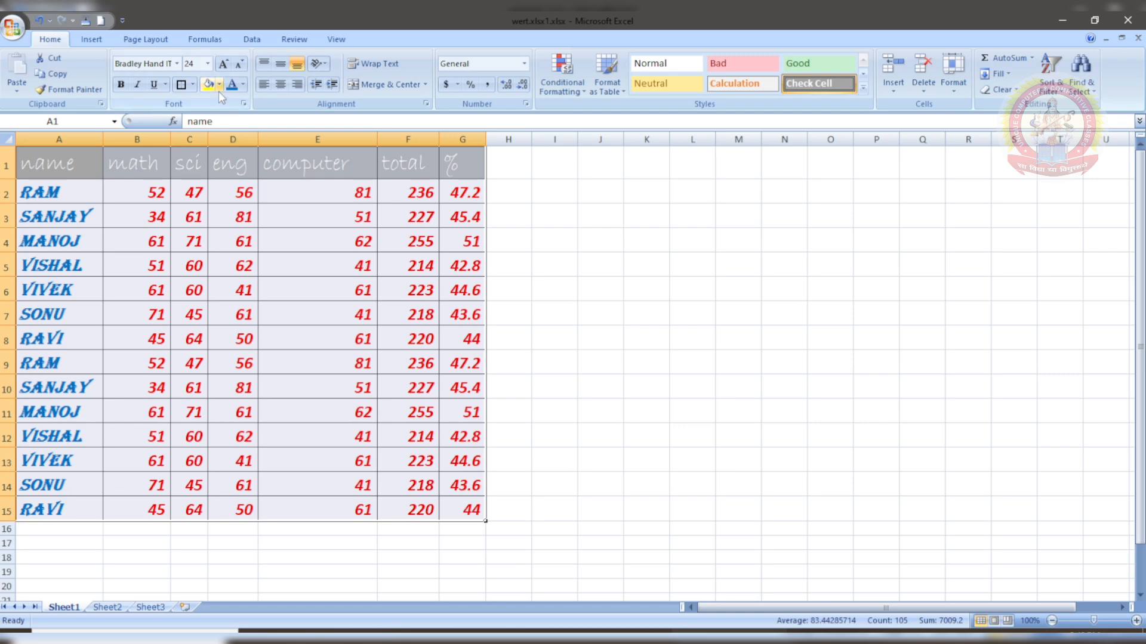
left_click(193, 84)
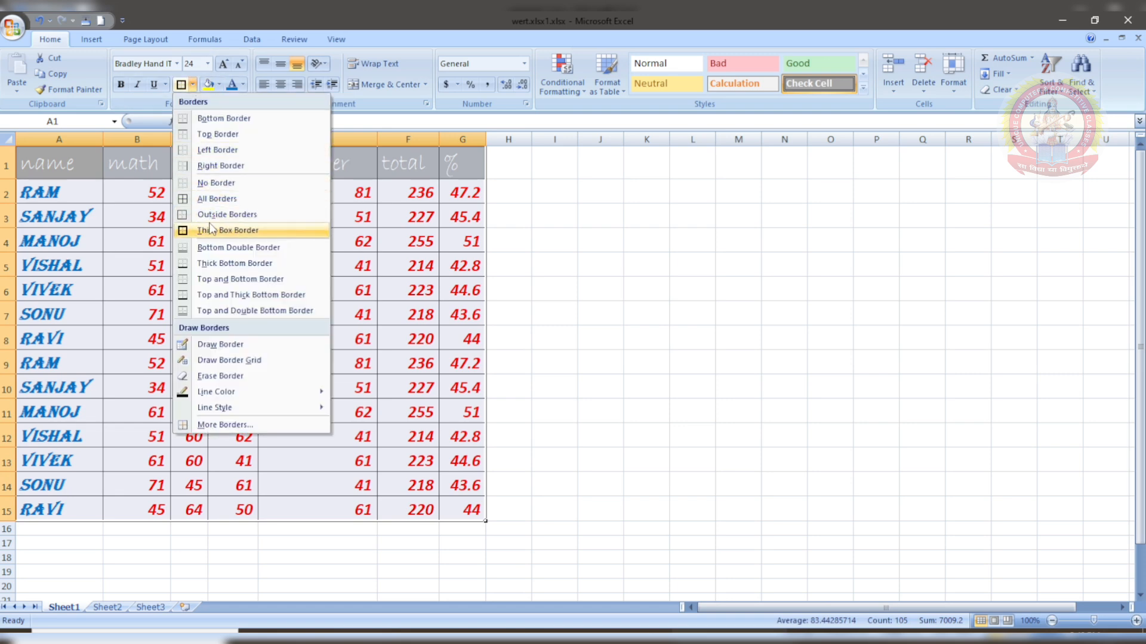
left_click(215, 183)
left_click(784, 336)
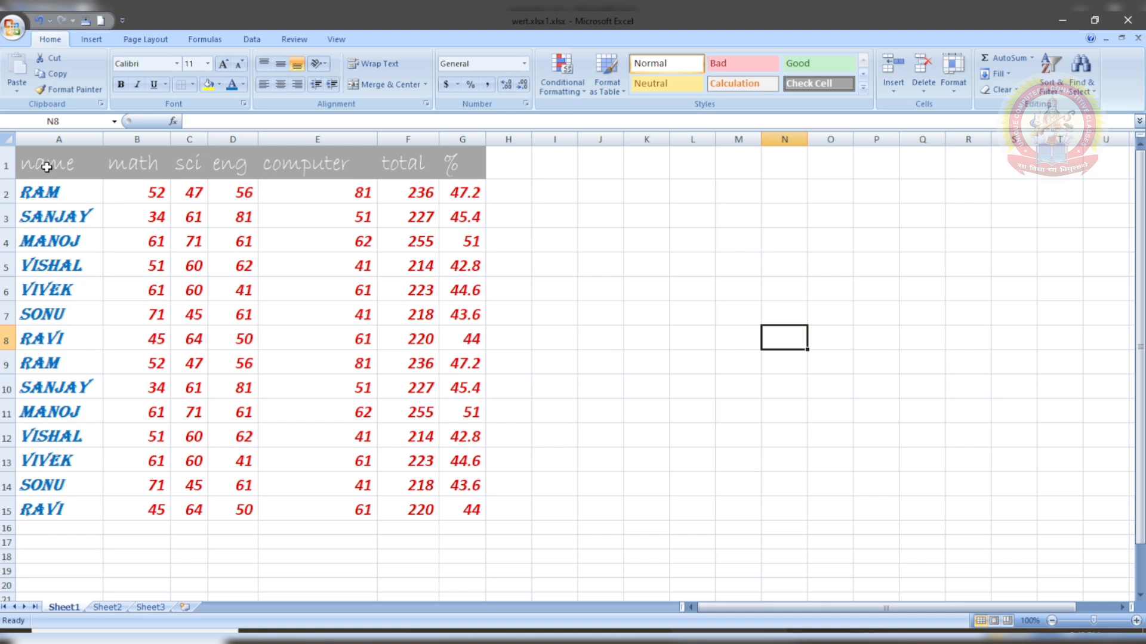
left_click_drag(47, 166, 438, 371)
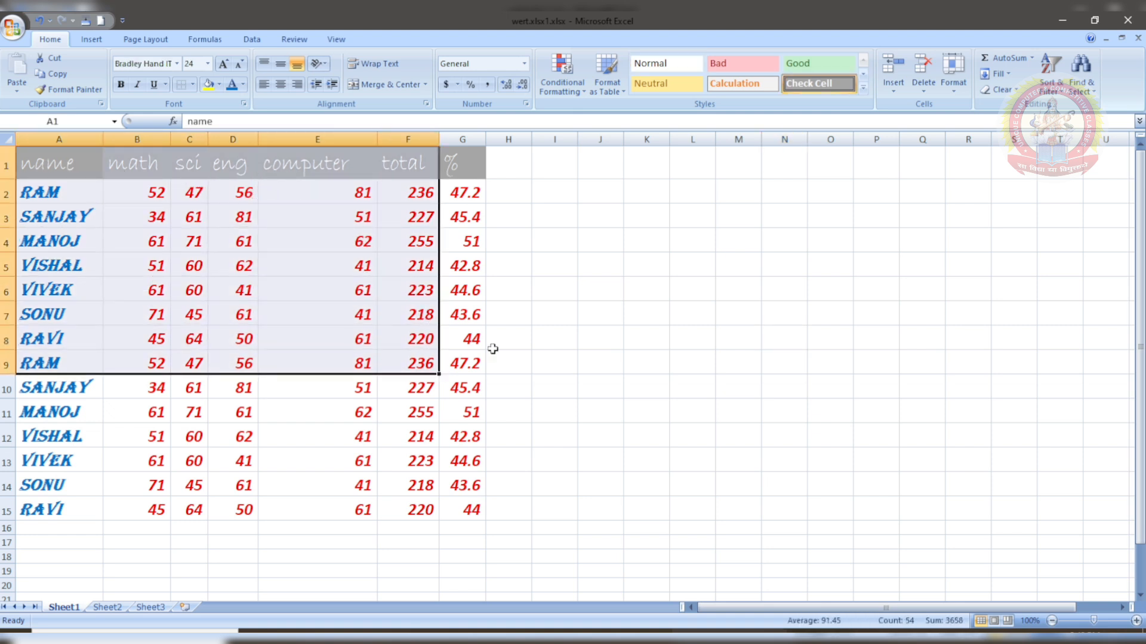
left_click(596, 337)
left_click_drag(56, 197, 56, 507)
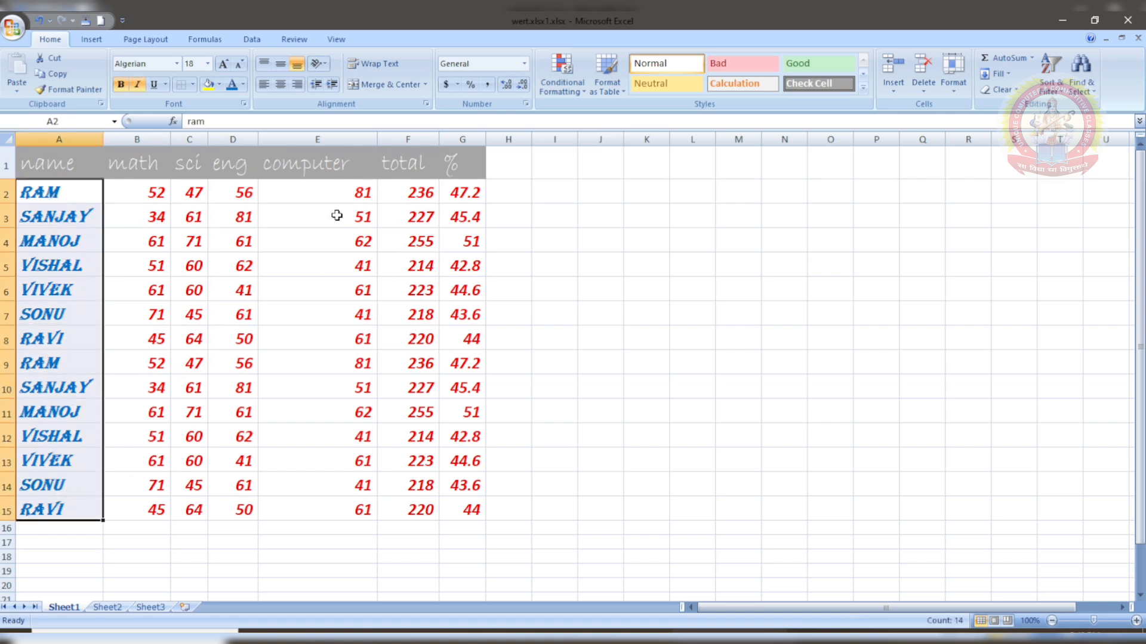
Step: Try a standard light green fill on the totals in F2:F15 and clear it again with No Fill
left_click_drag(390, 193, 400, 506)
left_click(219, 84)
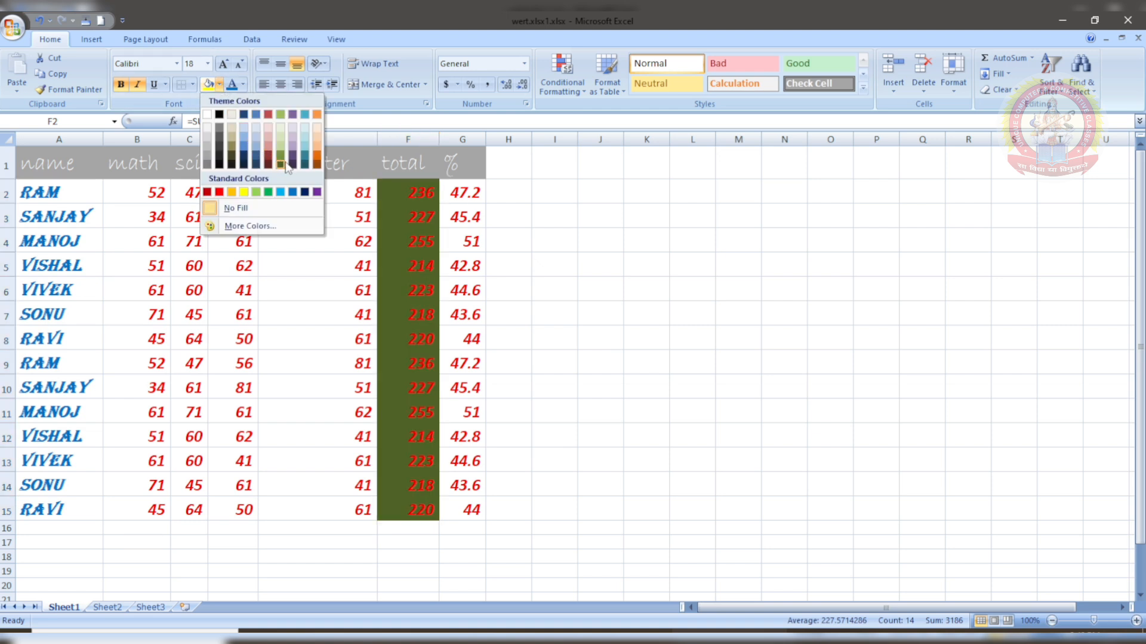
left_click(257, 192)
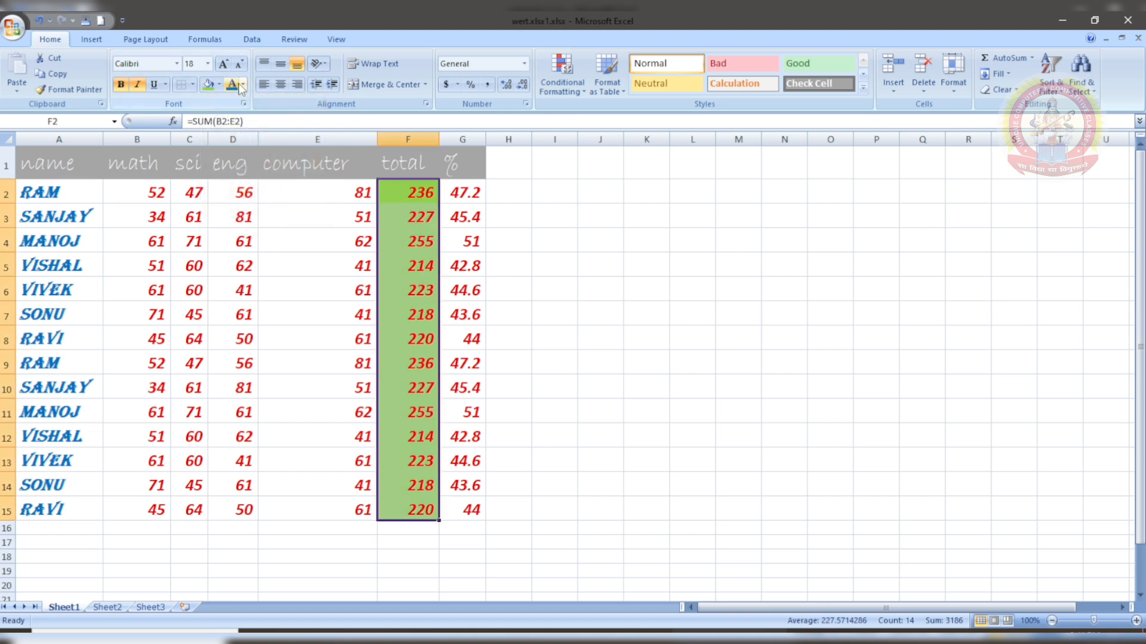
left_click(219, 85)
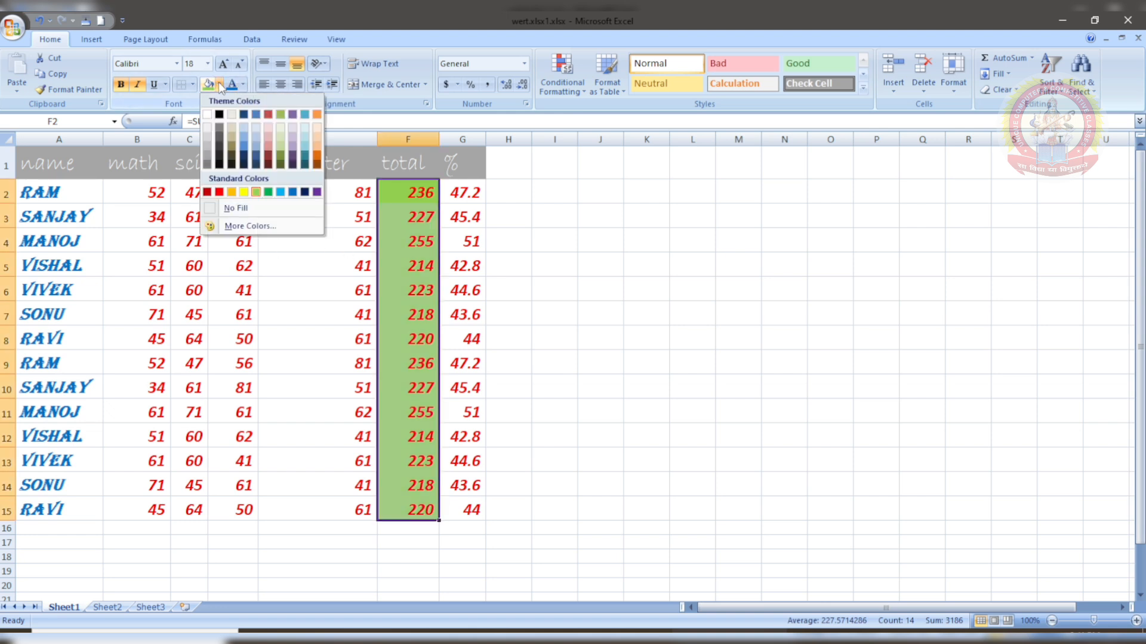
left_click(231, 207)
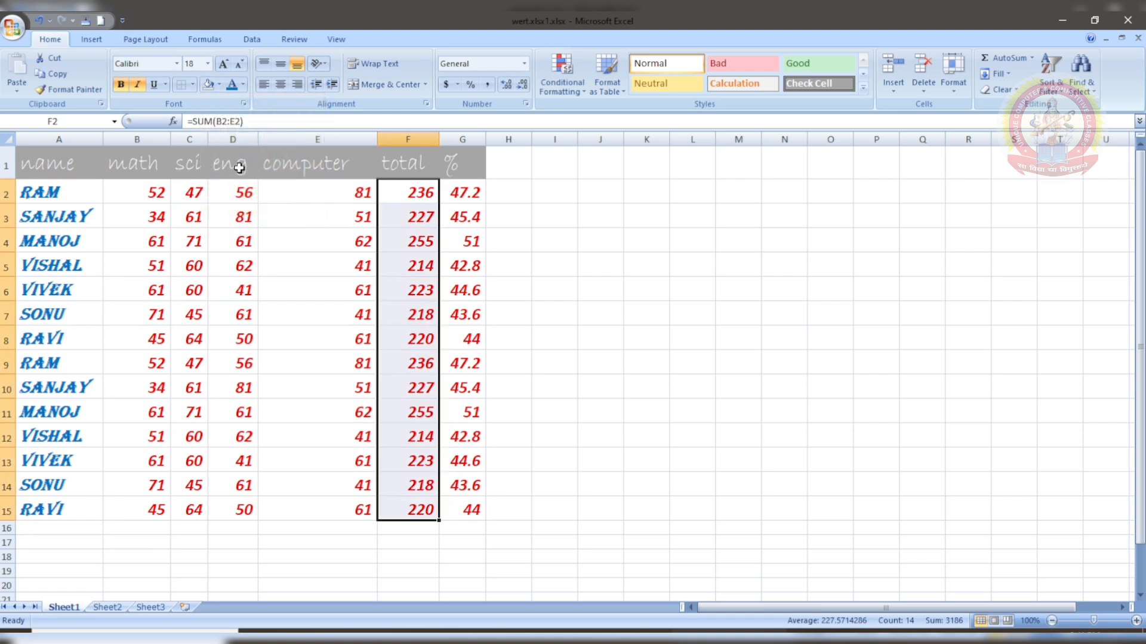
Step: Change the font color of the totals in F2:F15 to a dark green picked from the More Colors palette
left_click(243, 85)
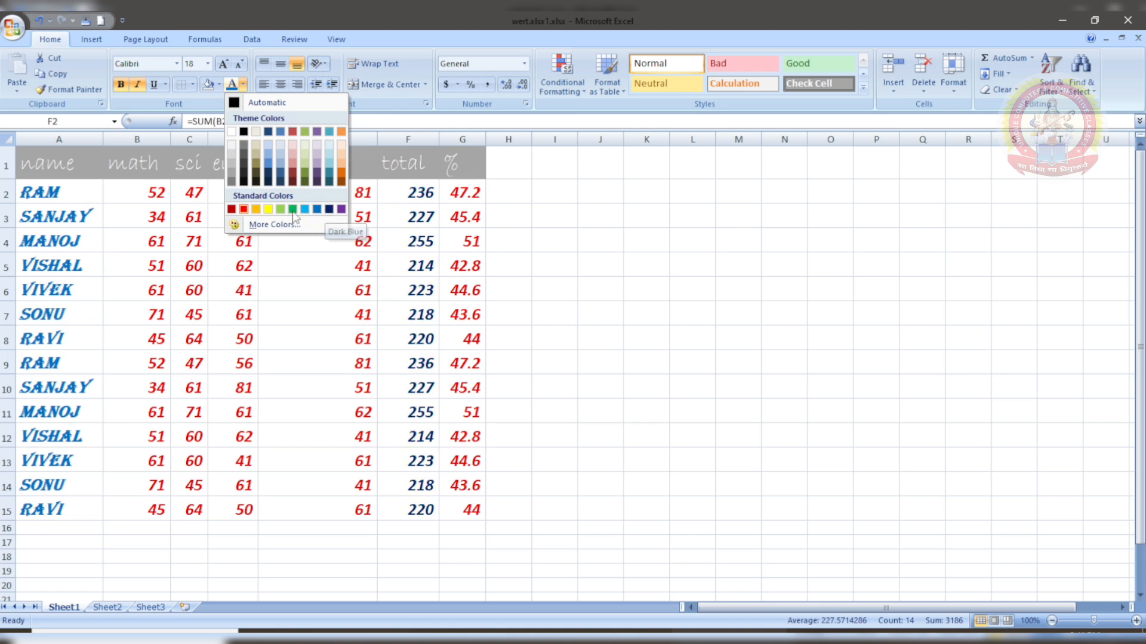
left_click(244, 229)
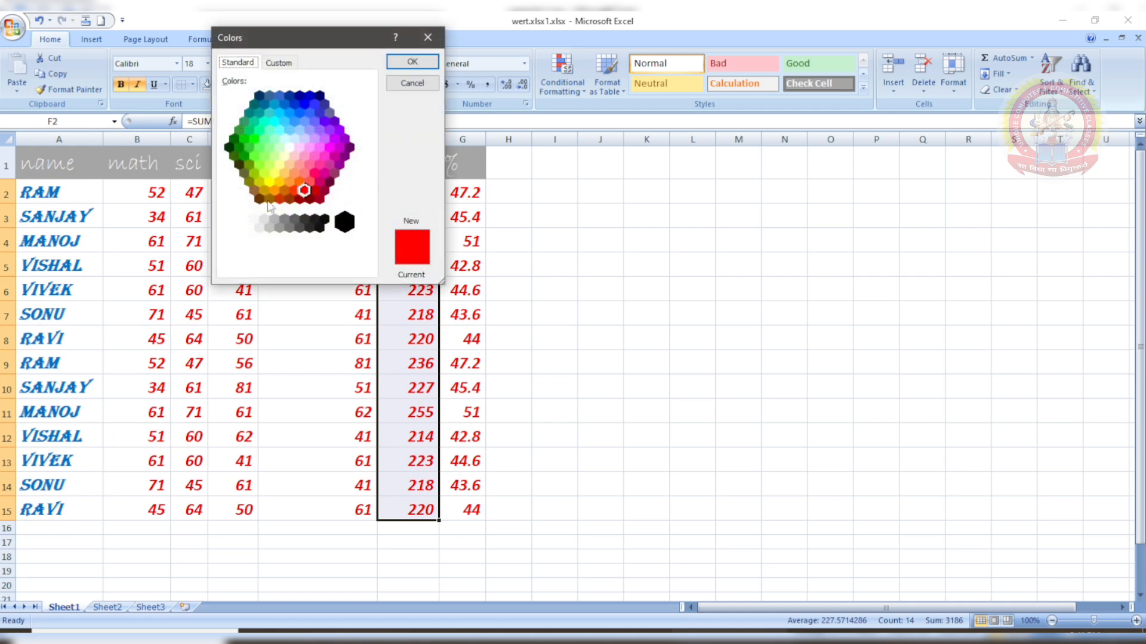
left_click_drag(305, 185, 239, 154)
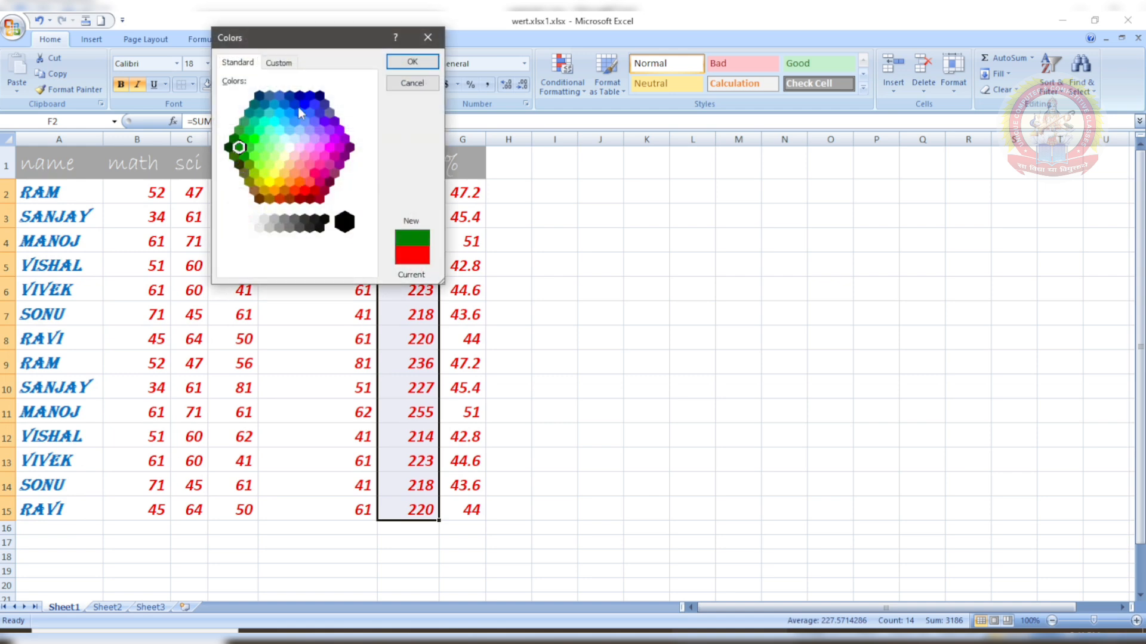
left_click(413, 62)
left_click(573, 238)
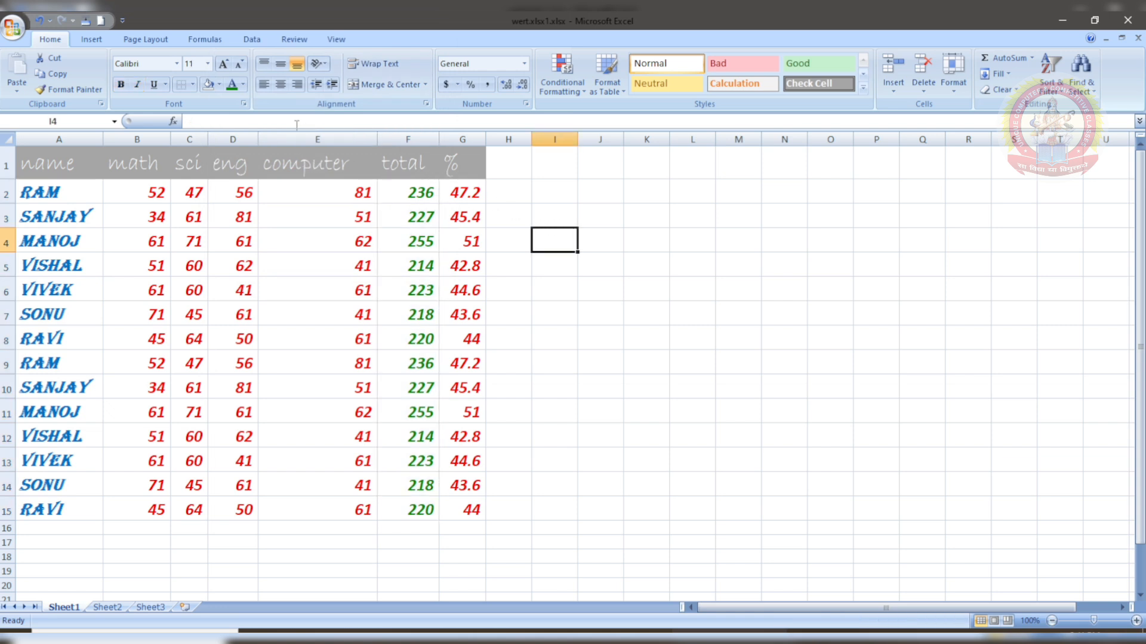
Step: Set the font color of the totals in F2:F15 to Automatic black
left_click_drag(392, 198, 420, 508)
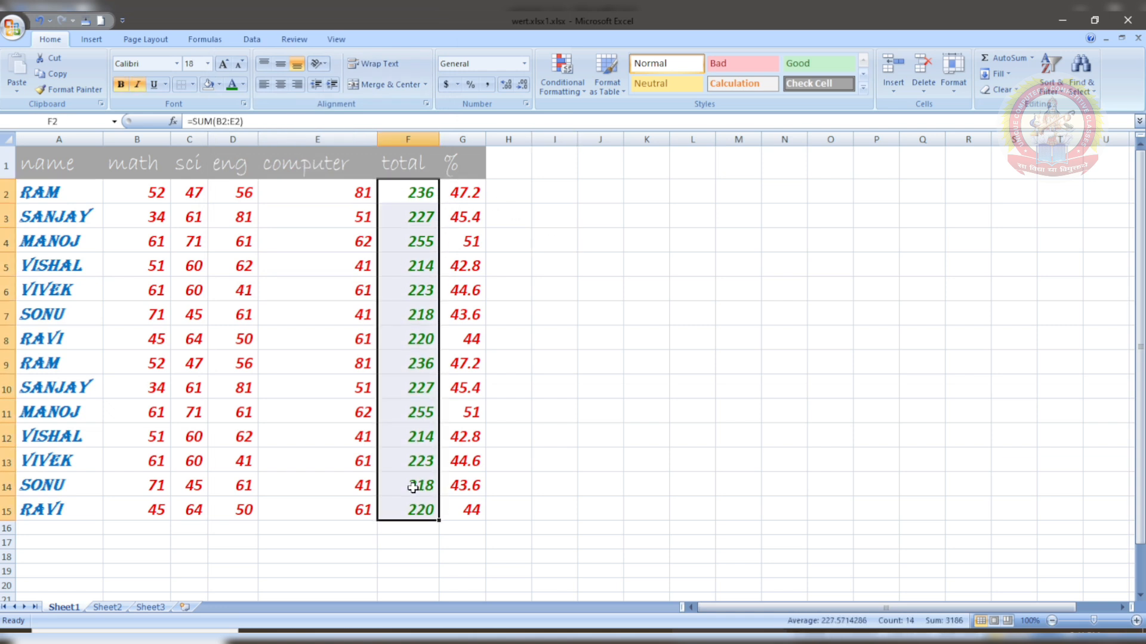
left_click(243, 84)
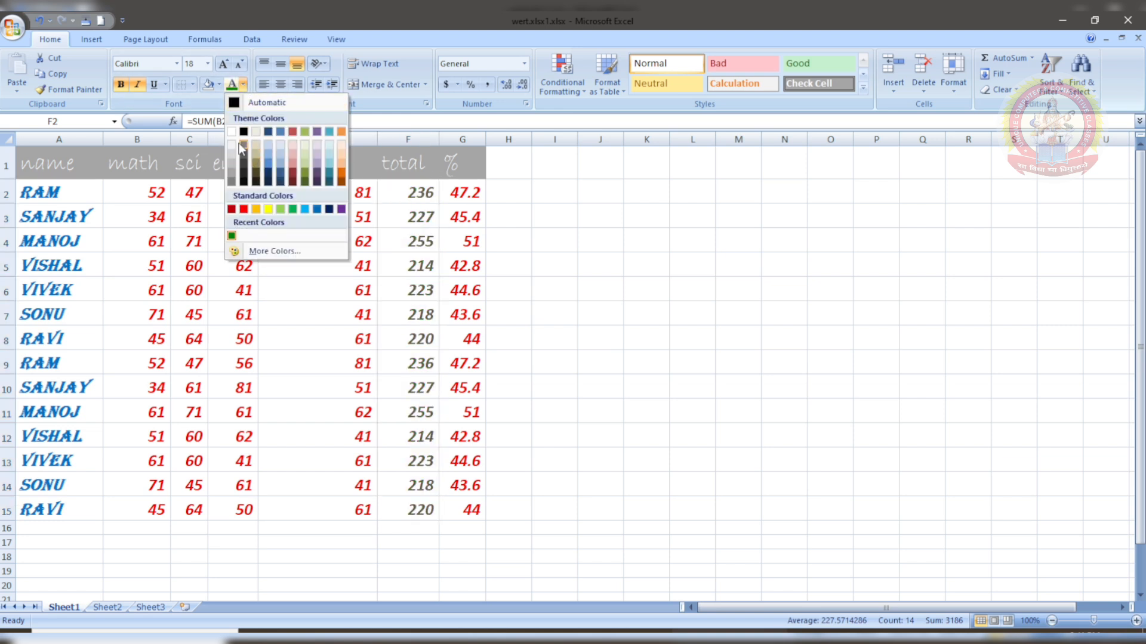
left_click(251, 102)
left_click(640, 360)
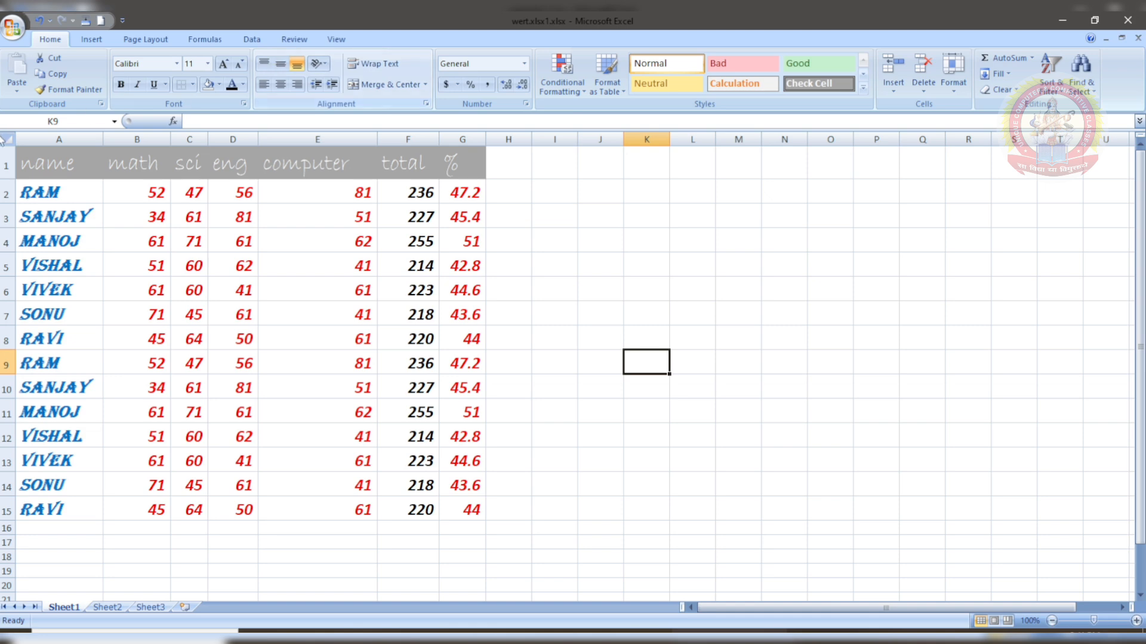
Step: Try Middle Align on the marks table A1:G15 and switch the whole table to Top Align
left_click_drag(34, 162, 450, 518)
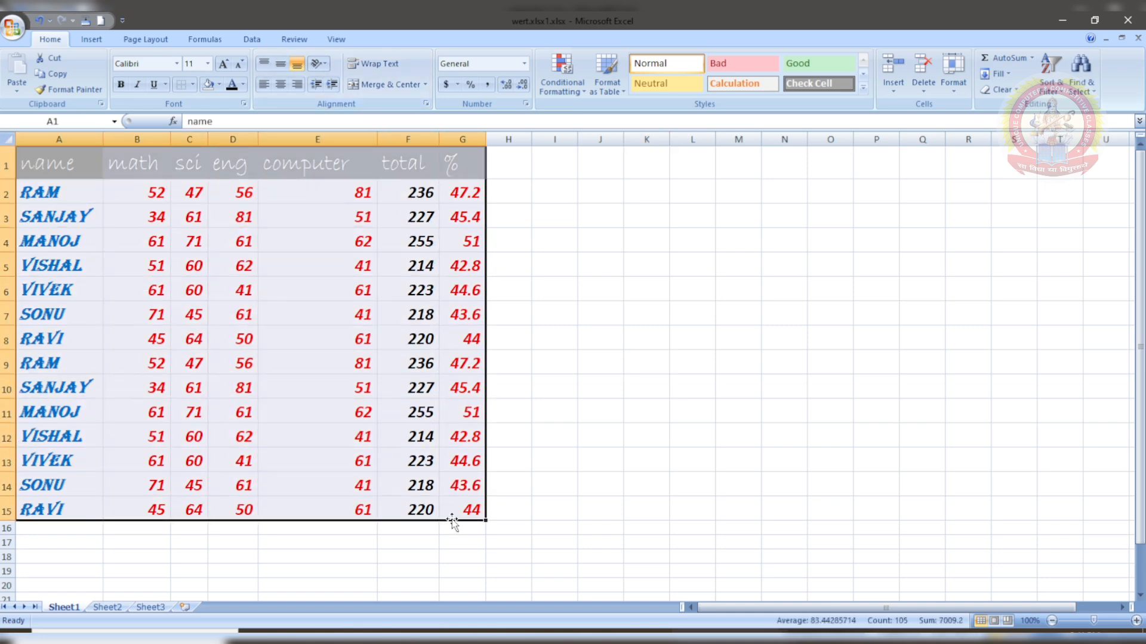
left_click(278, 65)
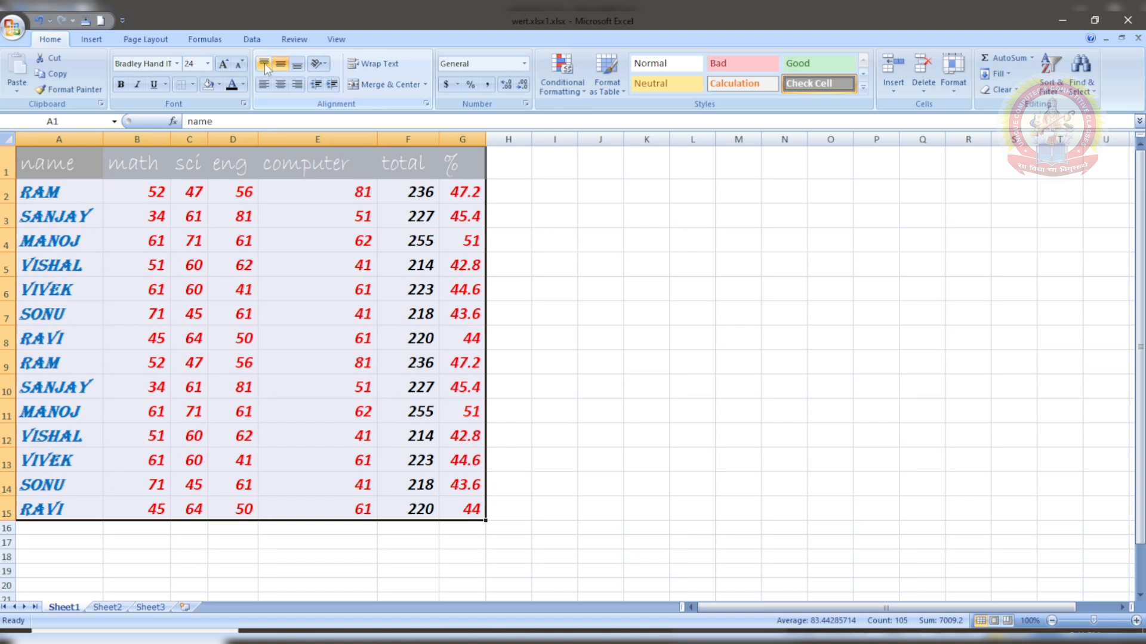
left_click(264, 66)
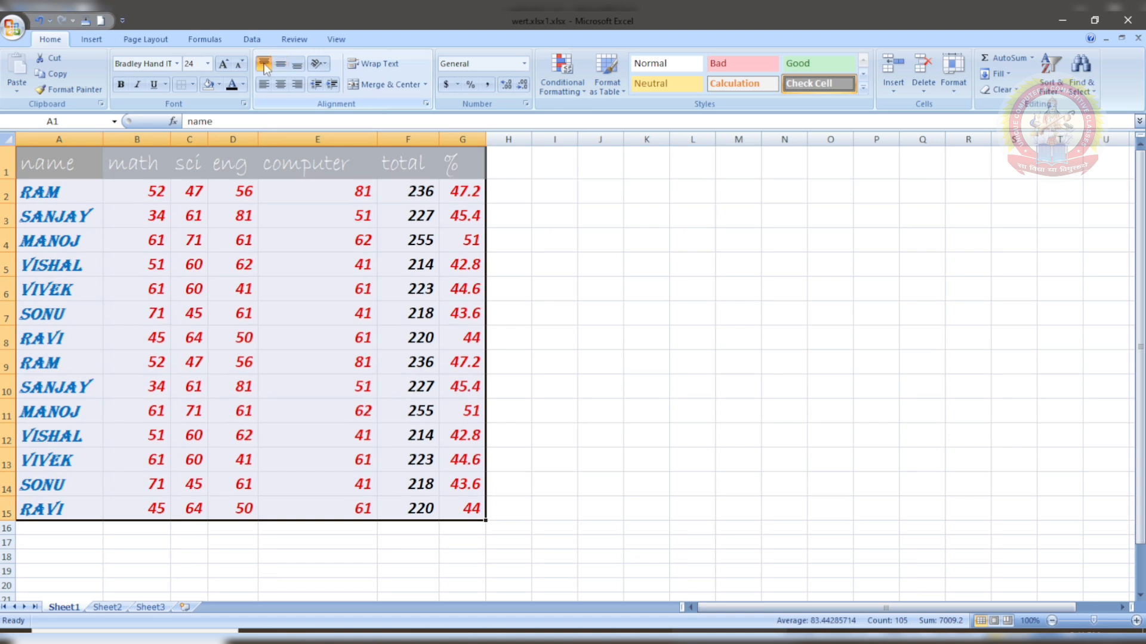
left_click(651, 365)
Step: Set cell A4 to Bottom Align after trying Middle Align, and try its text centered and right-aligned
left_click(342, 255)
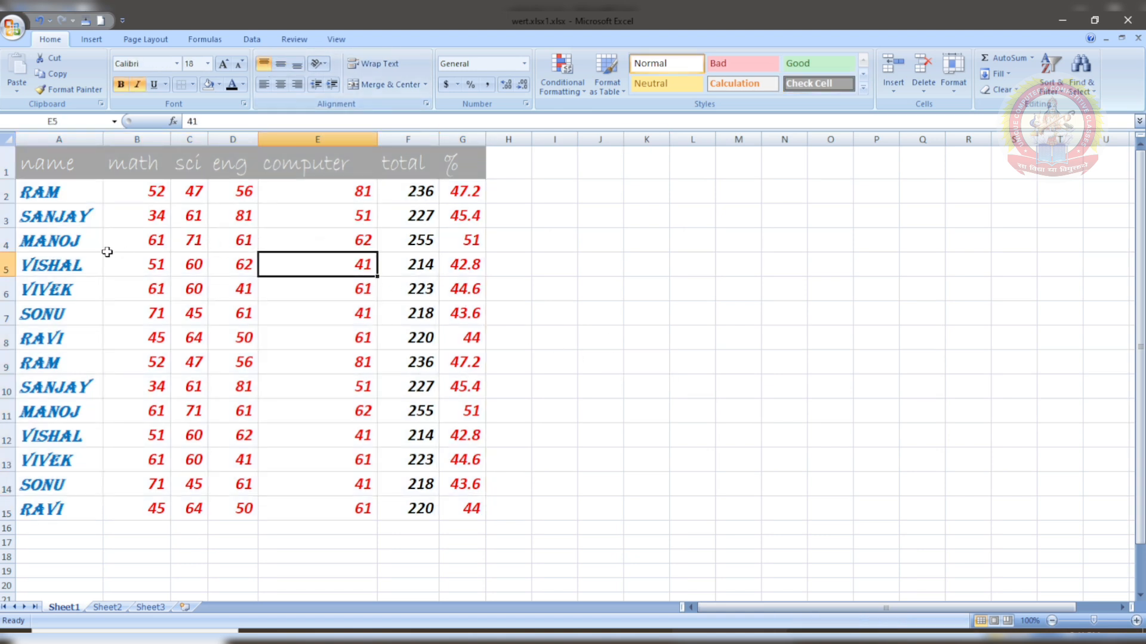
left_click(80, 256)
left_click(80, 245)
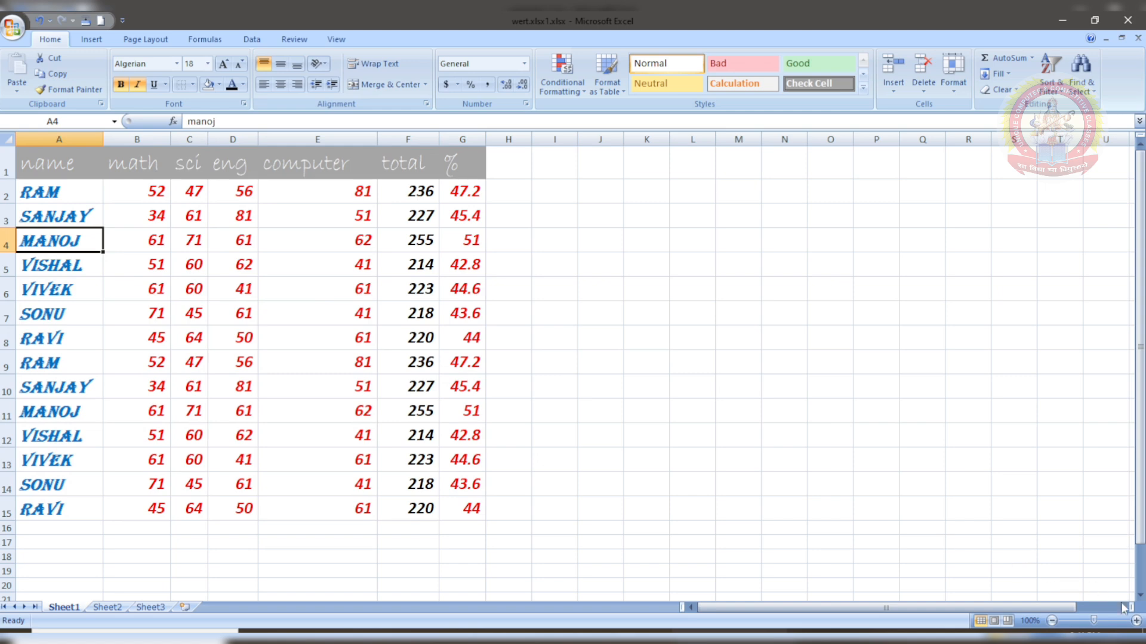
left_click(1137, 621)
left_click(1137, 621)
left_click(1137, 621)
left_click(1137, 622)
left_click(1137, 622)
left_click(1136, 621)
left_click(1137, 621)
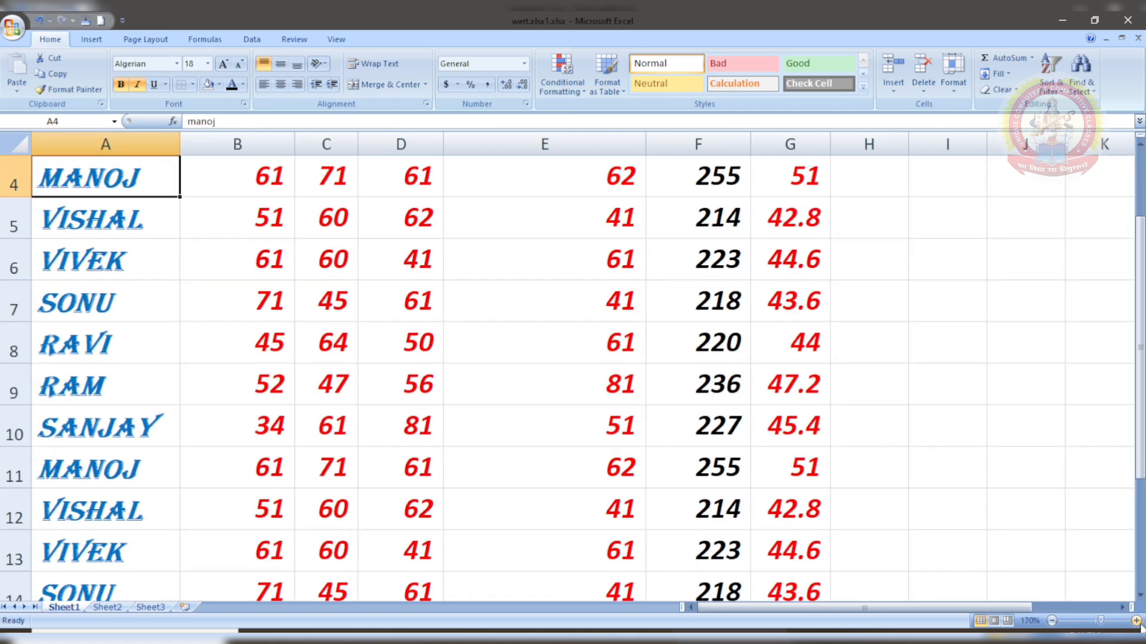
left_click(1137, 621)
left_click(1137, 622)
left_click(1137, 621)
left_click(1137, 622)
left_click(1136, 621)
left_click(1137, 621)
left_click(1137, 621)
left_click(1137, 621)
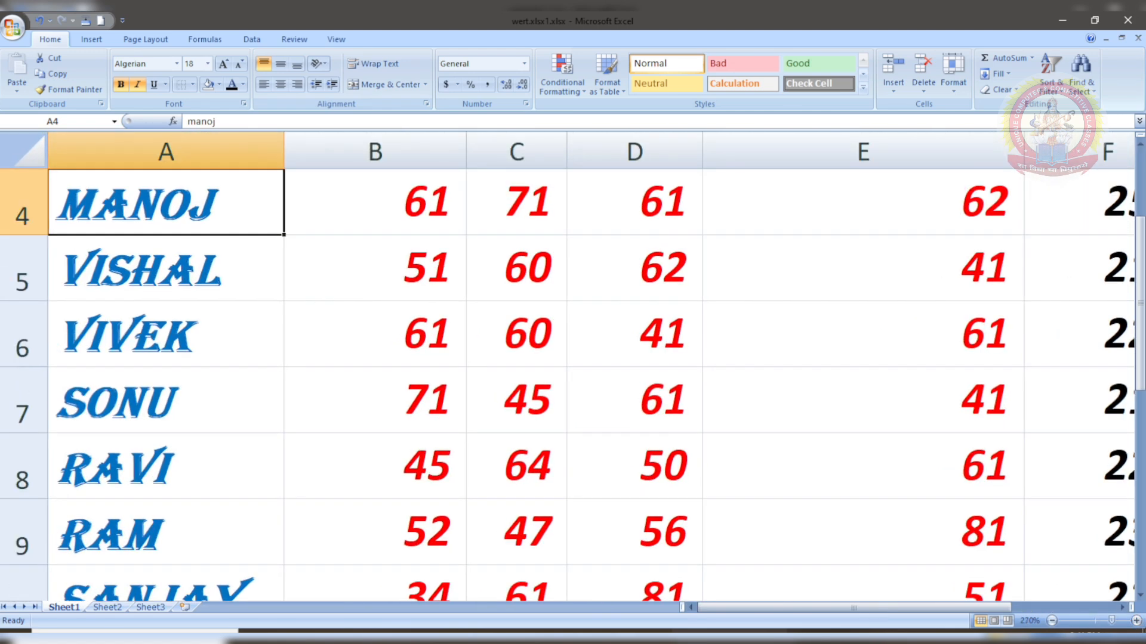
scroll(111, 452, "up", 1)
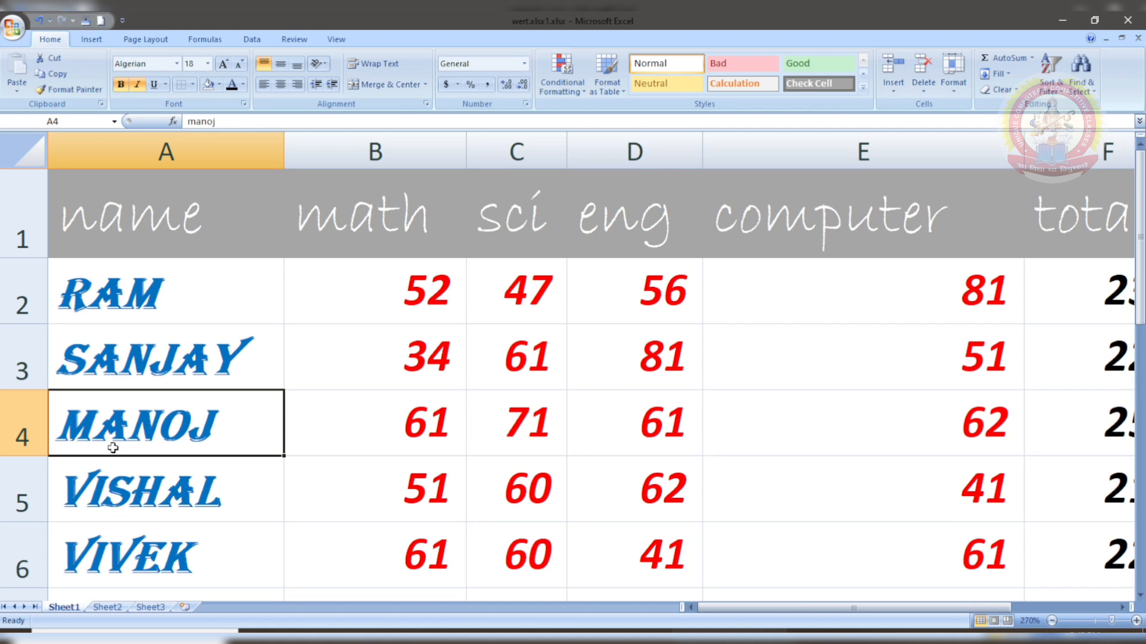
left_click(281, 65)
left_click(297, 64)
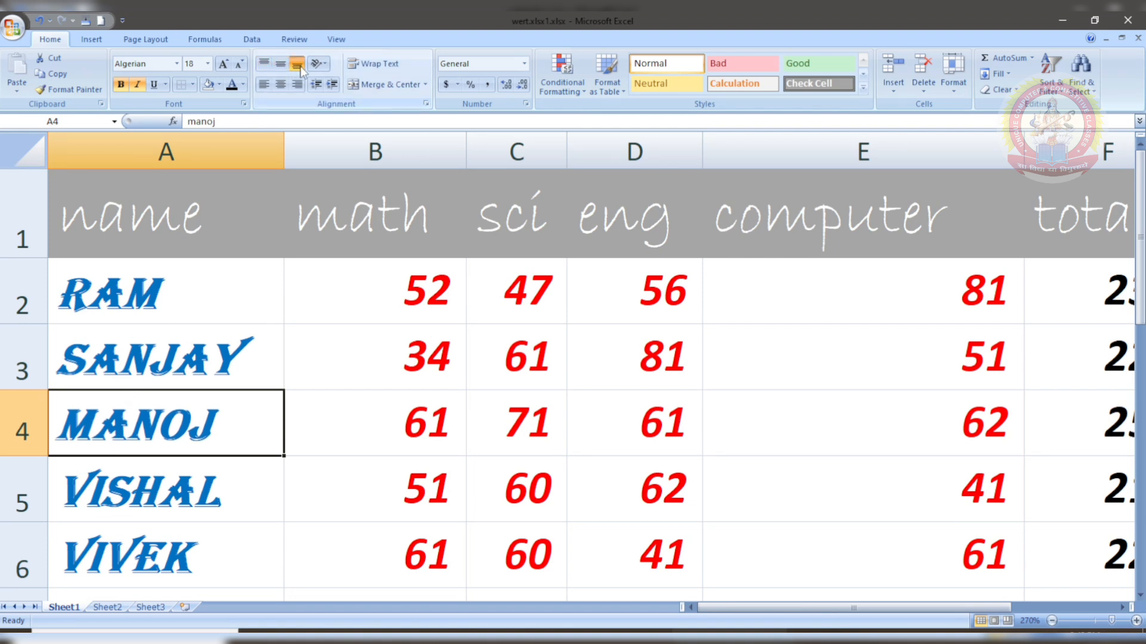
left_click(278, 88)
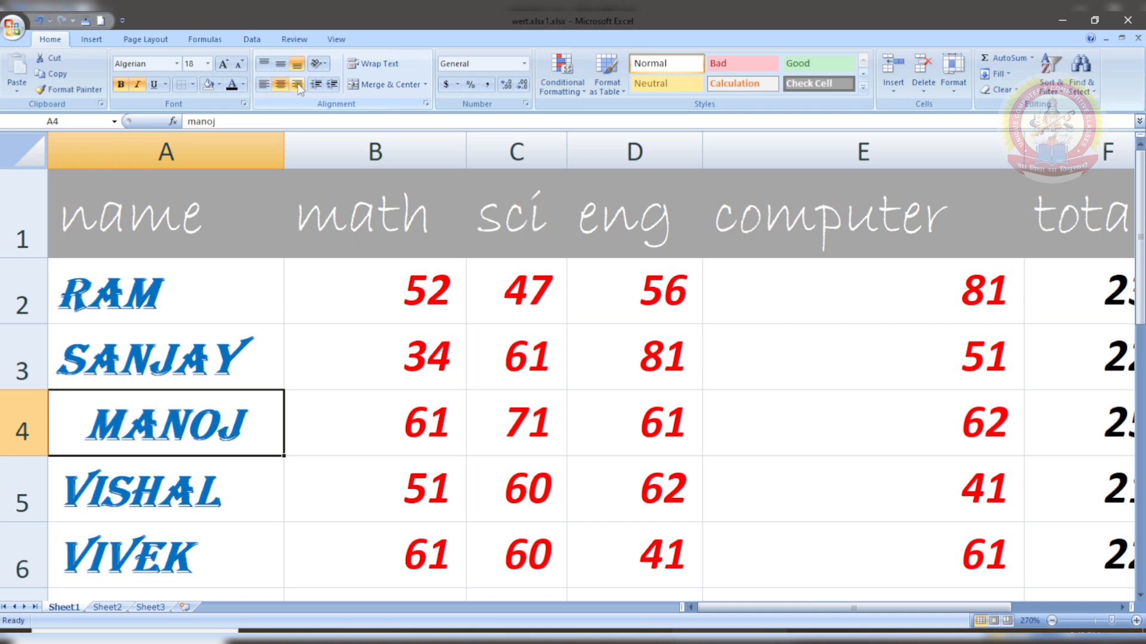
left_click(301, 87)
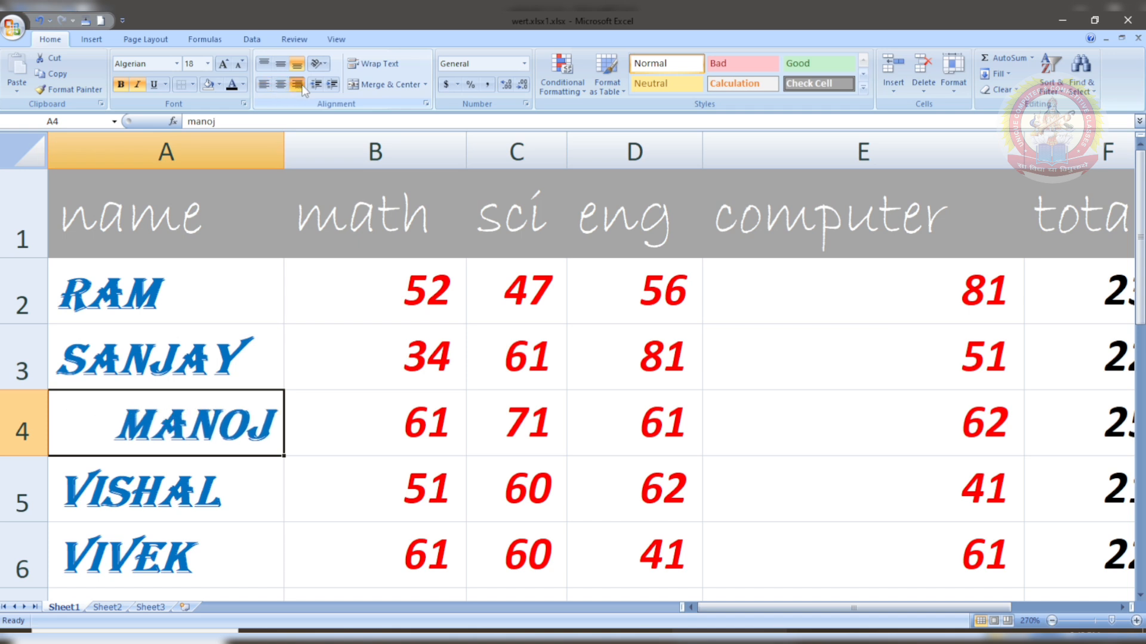
Step: Set cell A4 to Top Align and try its text left-aligned, centered and right-aligned
left_click(264, 63)
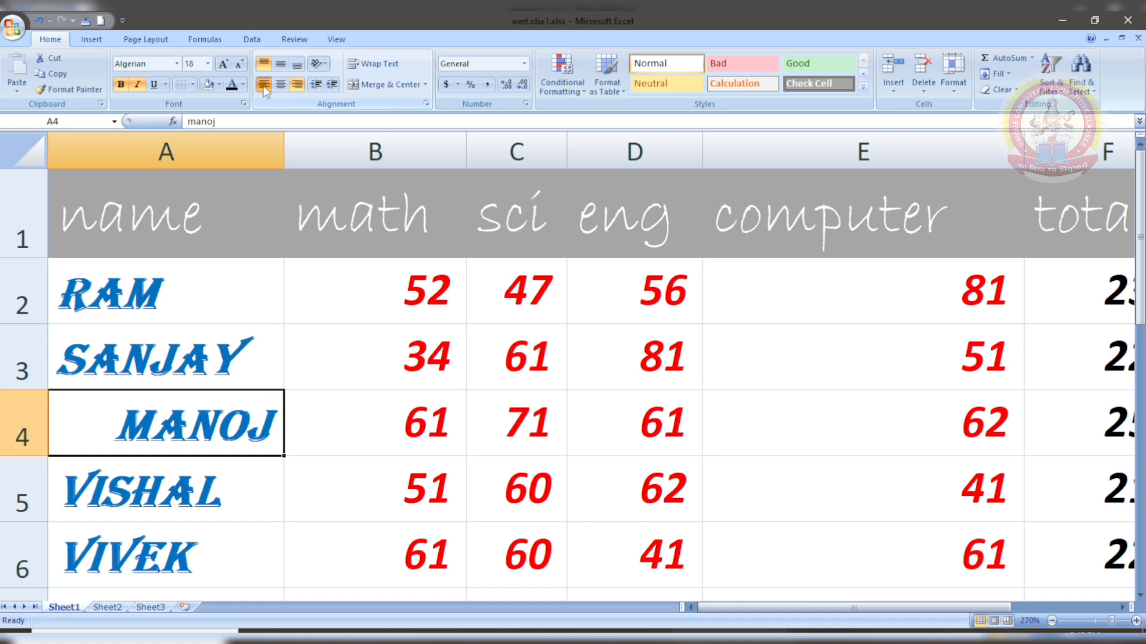
left_click(263, 85)
left_click(288, 87)
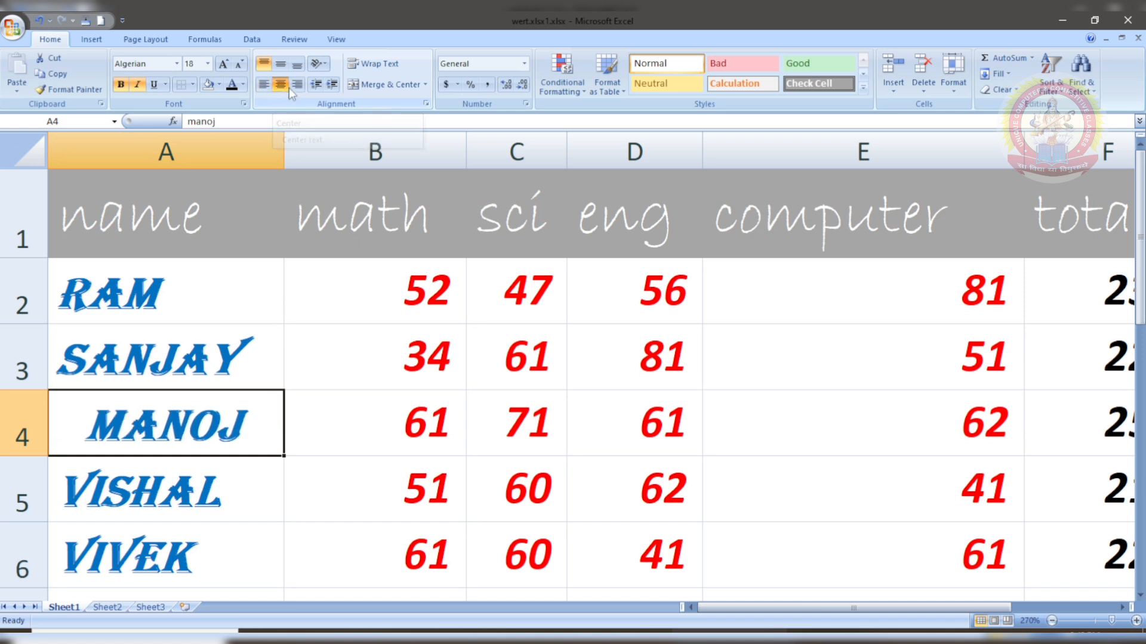
left_click(298, 87)
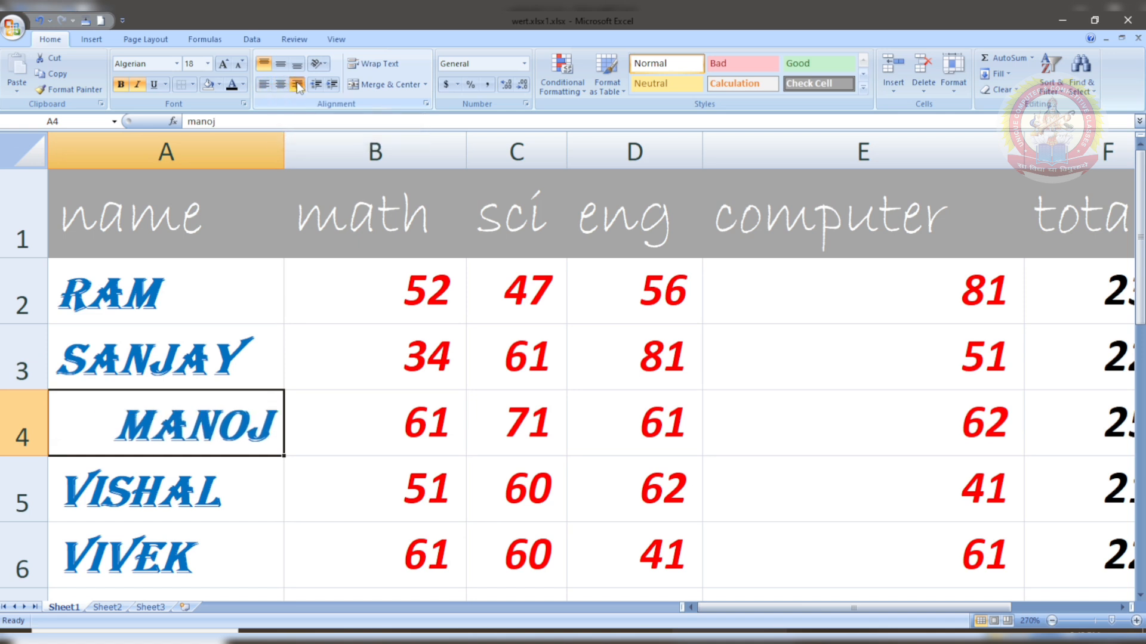
Step: Set cell A4 to Middle Align, try its text centered and finish with it left-aligned
left_click(280, 63)
left_click(284, 86)
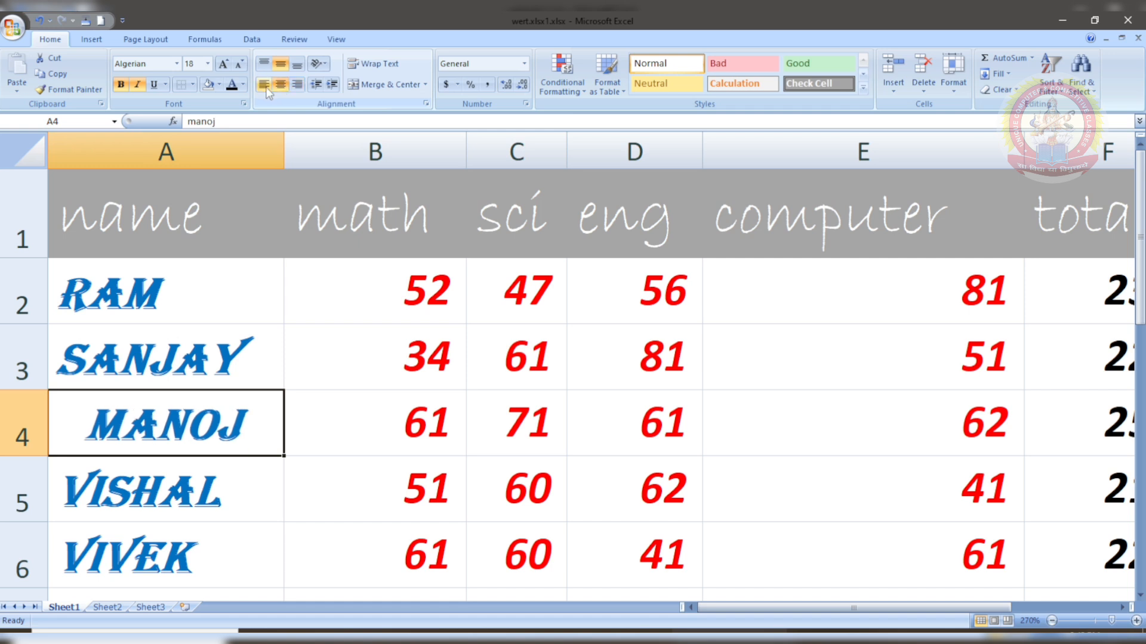
left_click(265, 86)
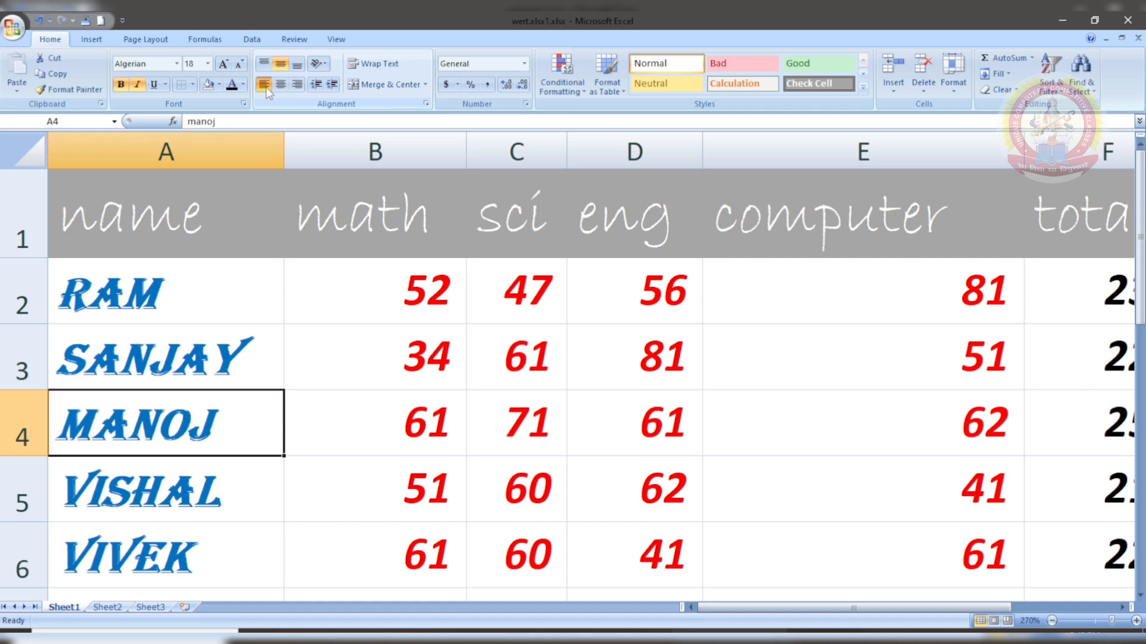
Step: Enlarge row 4 to about two and a half times its height and widen column A by about a third
left_click(325, 64)
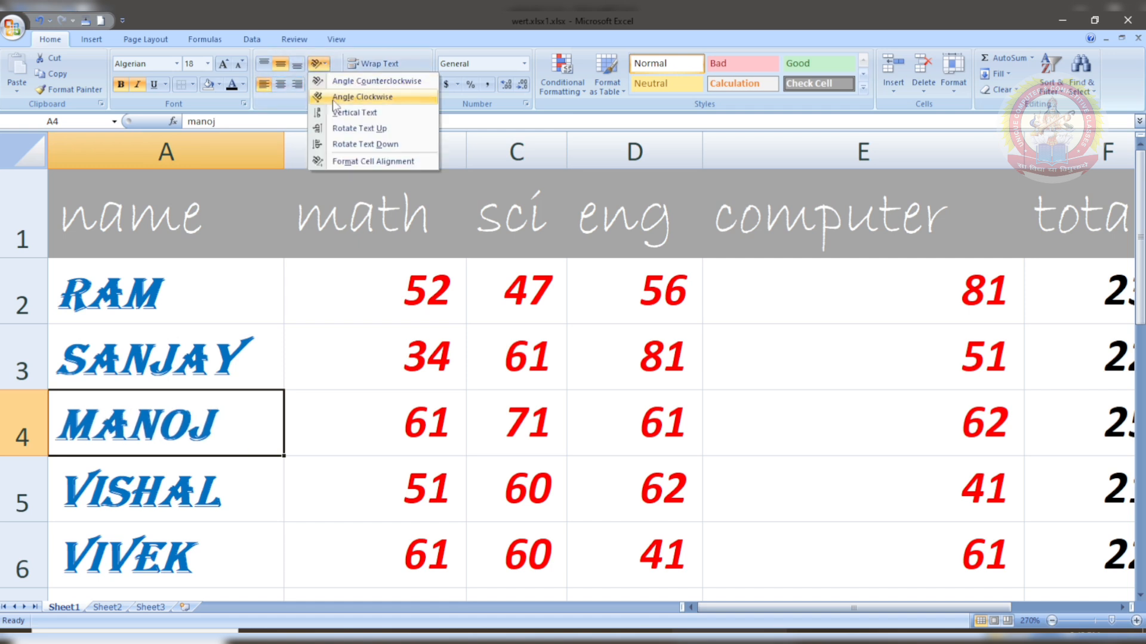
left_click(345, 330)
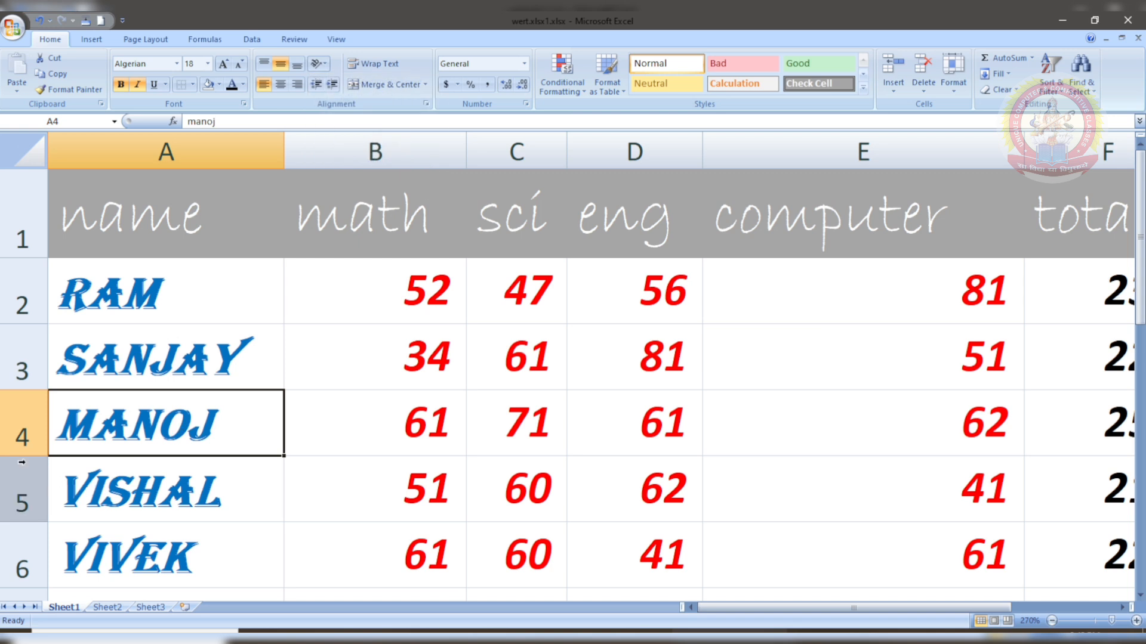
left_click_drag(18, 457, 42, 562)
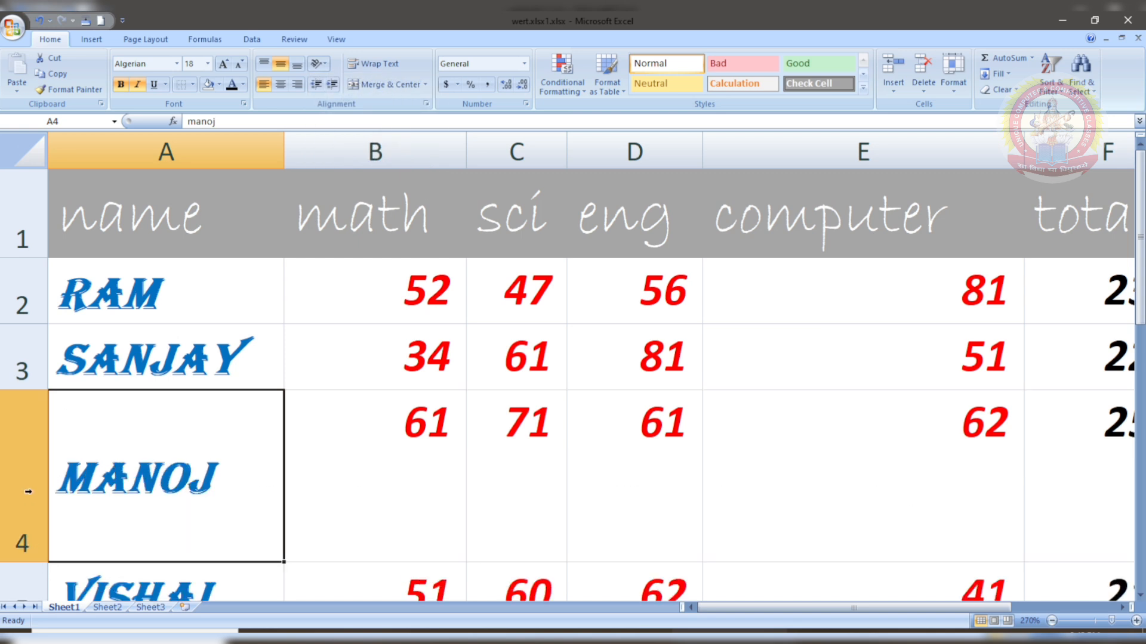
left_click_drag(283, 161, 371, 163)
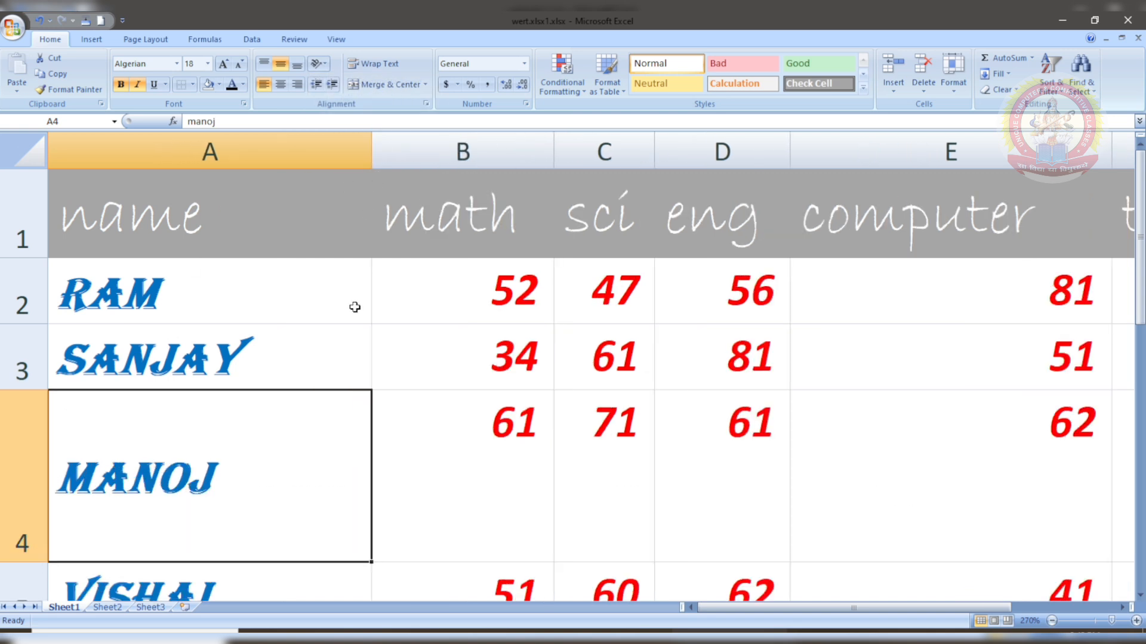
Step: Tilt the text in cell A4 with Angle Counterclockwise and switch its orientation to Angle Clockwise
left_click(318, 64)
left_click(353, 81)
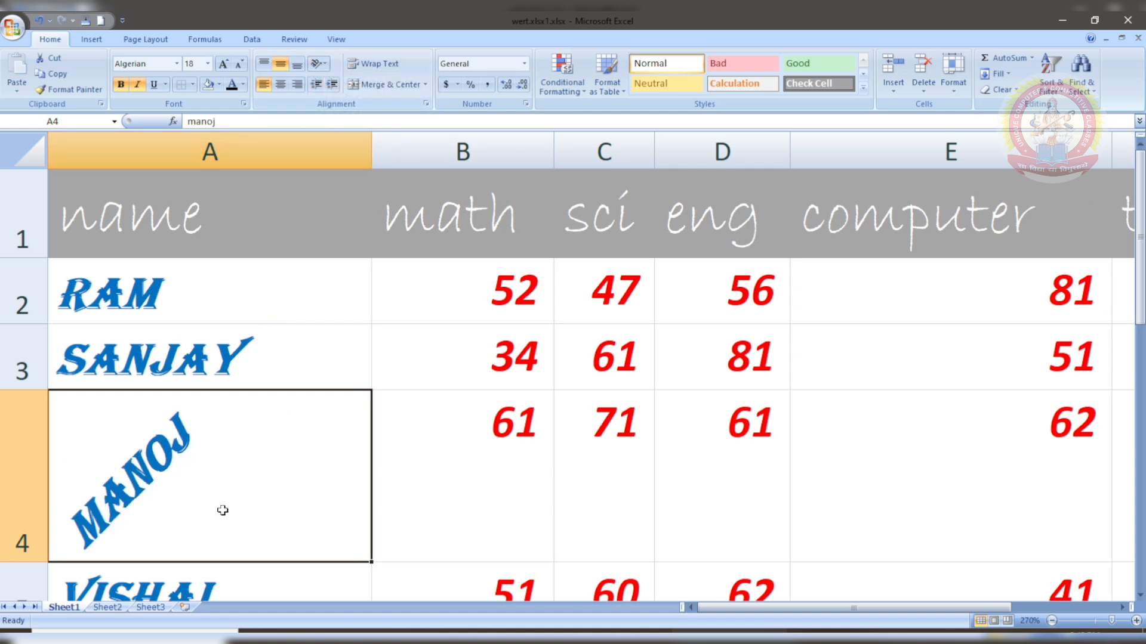
left_click(318, 63)
left_click(352, 97)
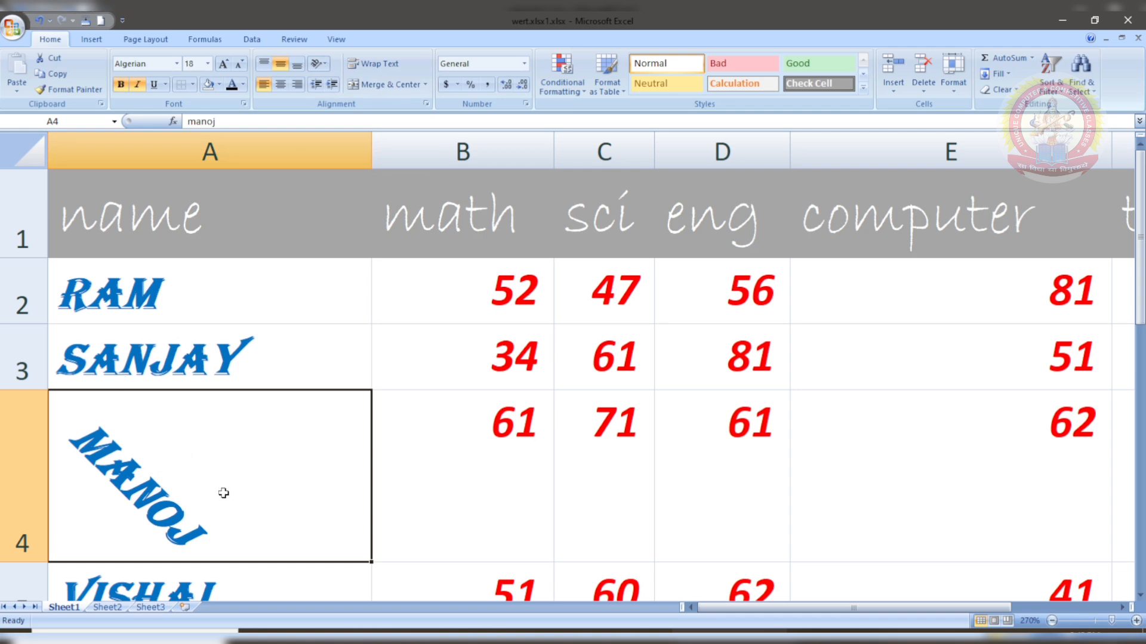
Step: Stack the text in cell A4 with Vertical Text and enlarge row 4 until all its letters fit
left_click(322, 63)
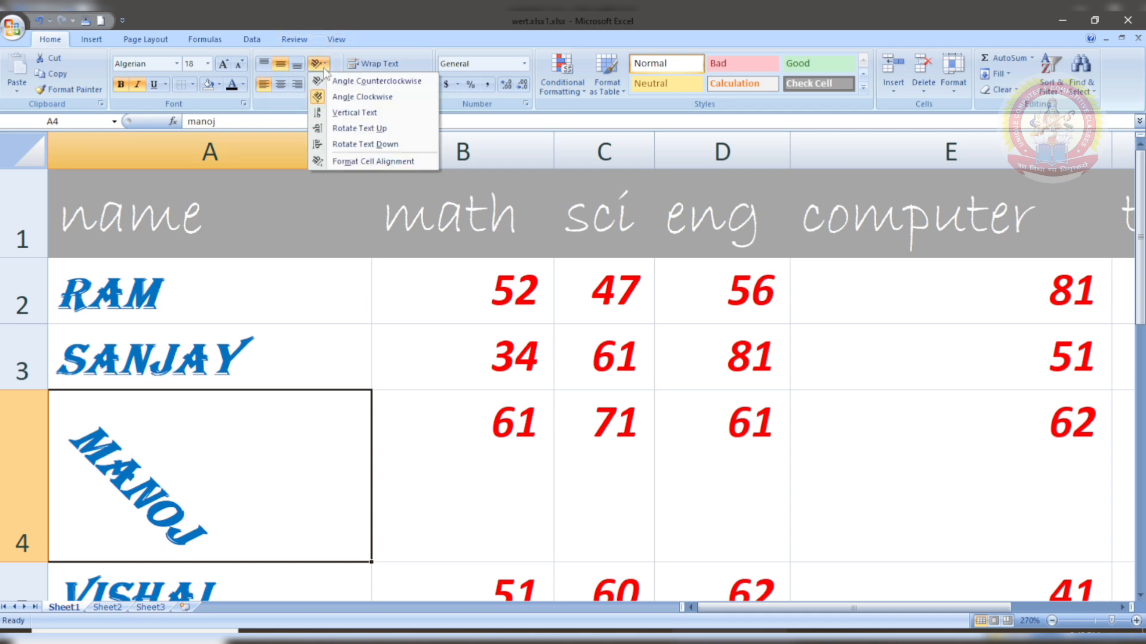
left_click(335, 112)
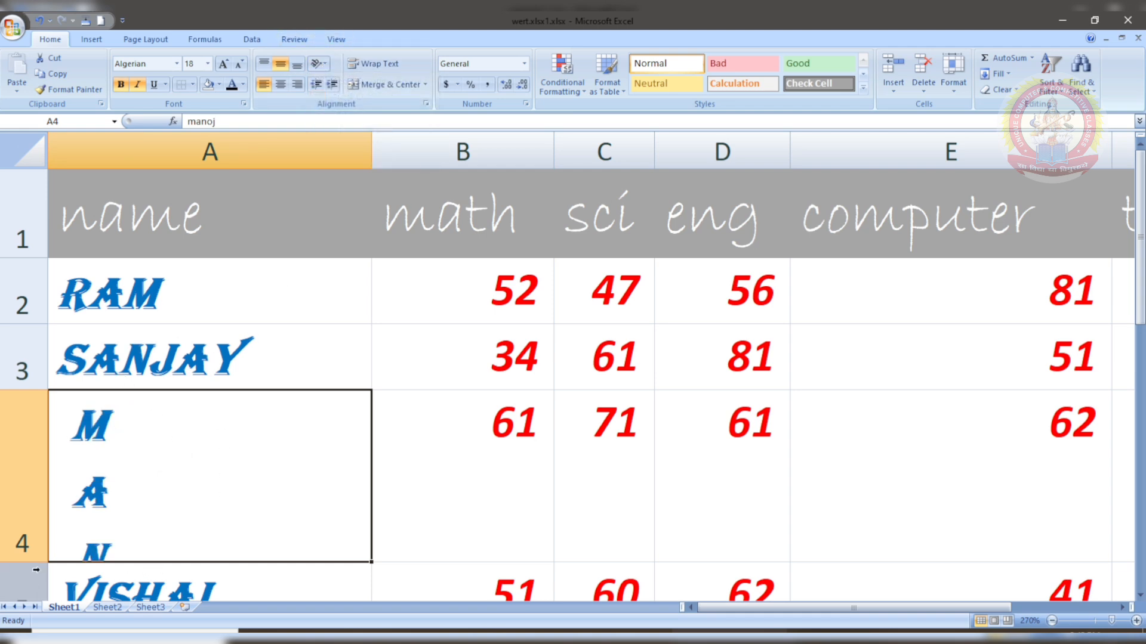
scroll(39, 545, "down", 1)
scroll(39, 545, "up", 1)
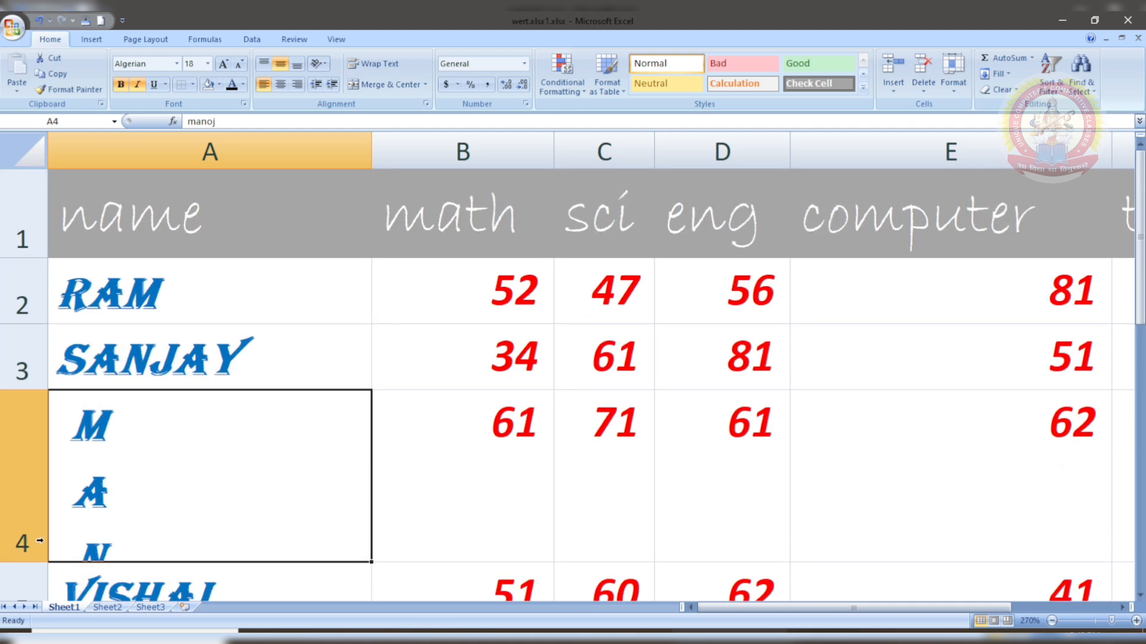
scroll(39, 545, "down", 1)
left_click_drag(45, 341, 45, 458)
scroll(46, 458, "up", 1)
scroll(44, 457, "down", 1)
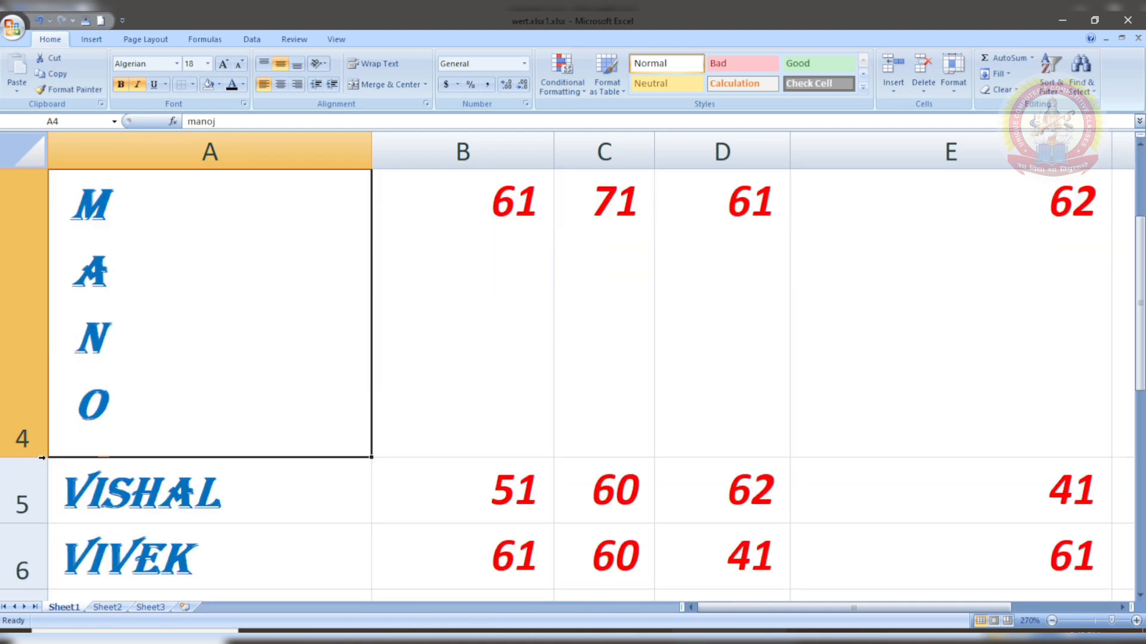
left_click_drag(41, 458, 54, 508)
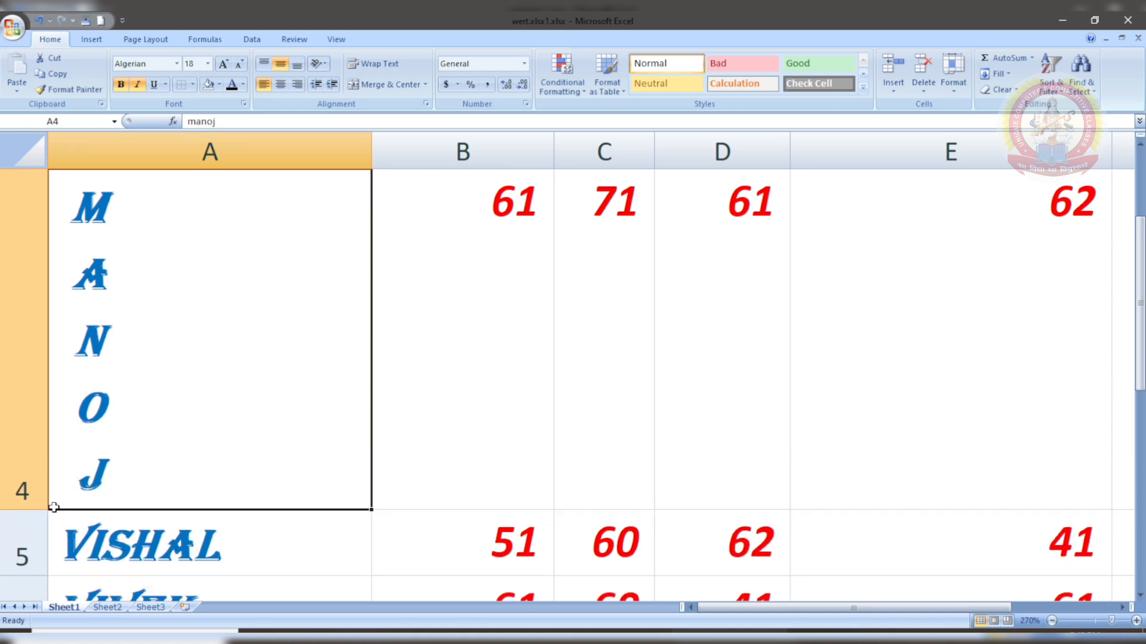
Step: Apply Rotate Text Up to cell A4, then switch its orientation to Rotate Text Down
left_click(318, 63)
left_click(336, 129)
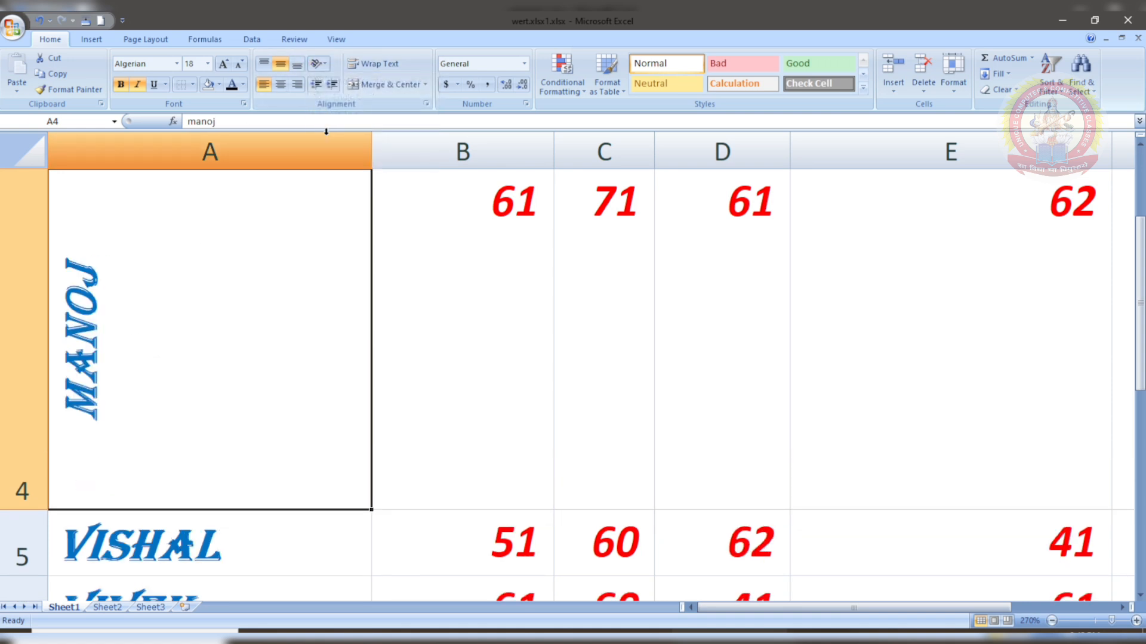
left_click(318, 63)
left_click(339, 145)
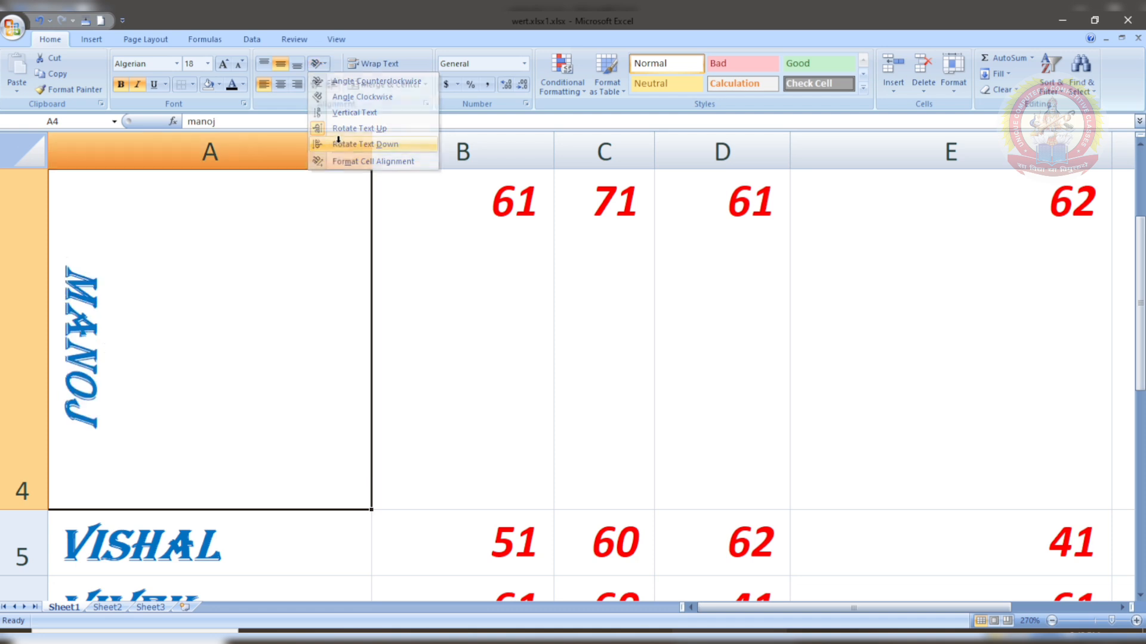
Step: Slant cell A4's text upward by about 45 degrees in Format Cells, then apply the Angle Counterclockwise preset
left_click(318, 64)
left_click(338, 162)
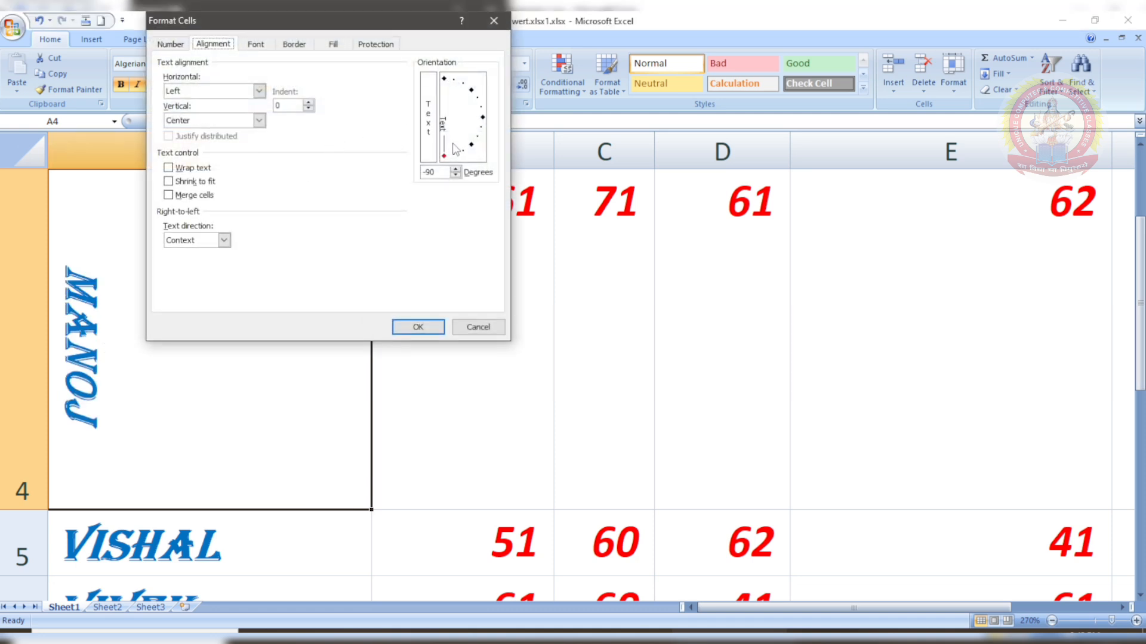
mouse_move(444, 159)
left_mouse_down()
mouse_move(474, 143)
mouse_move(486, 118)
mouse_move(469, 99)
left_mouse_up()
left_click(419, 329)
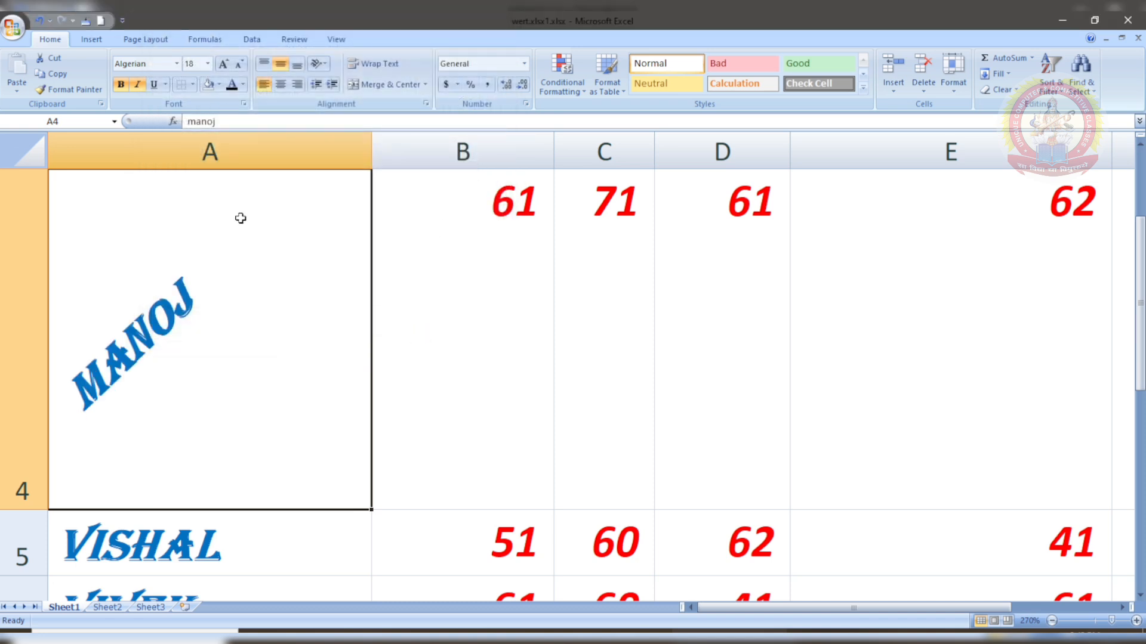
left_click(322, 62)
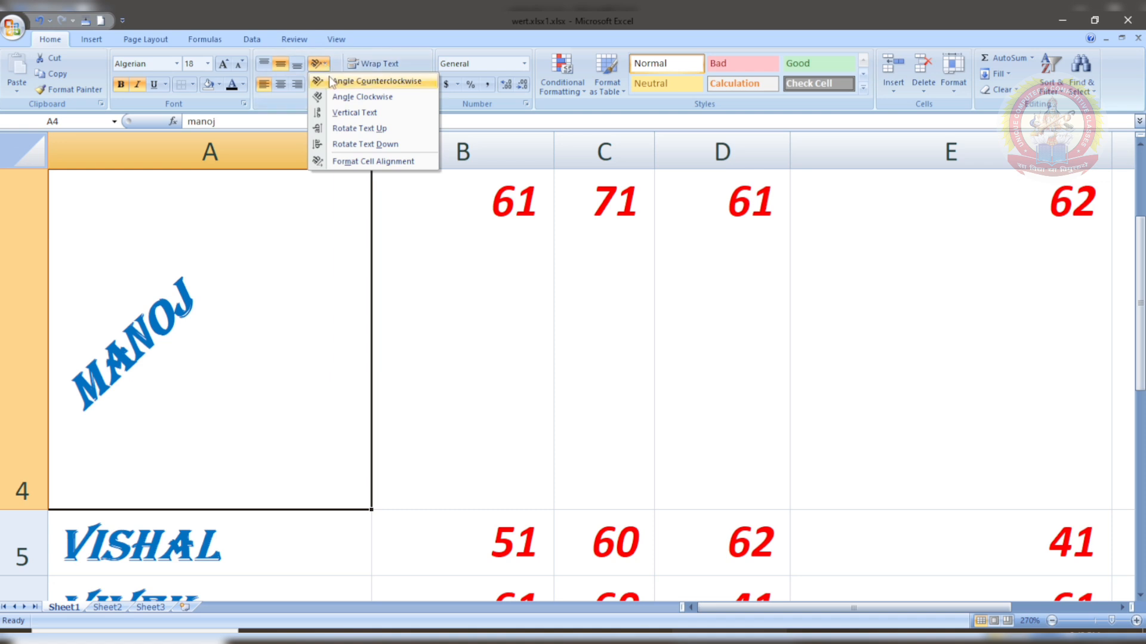
left_click(339, 84)
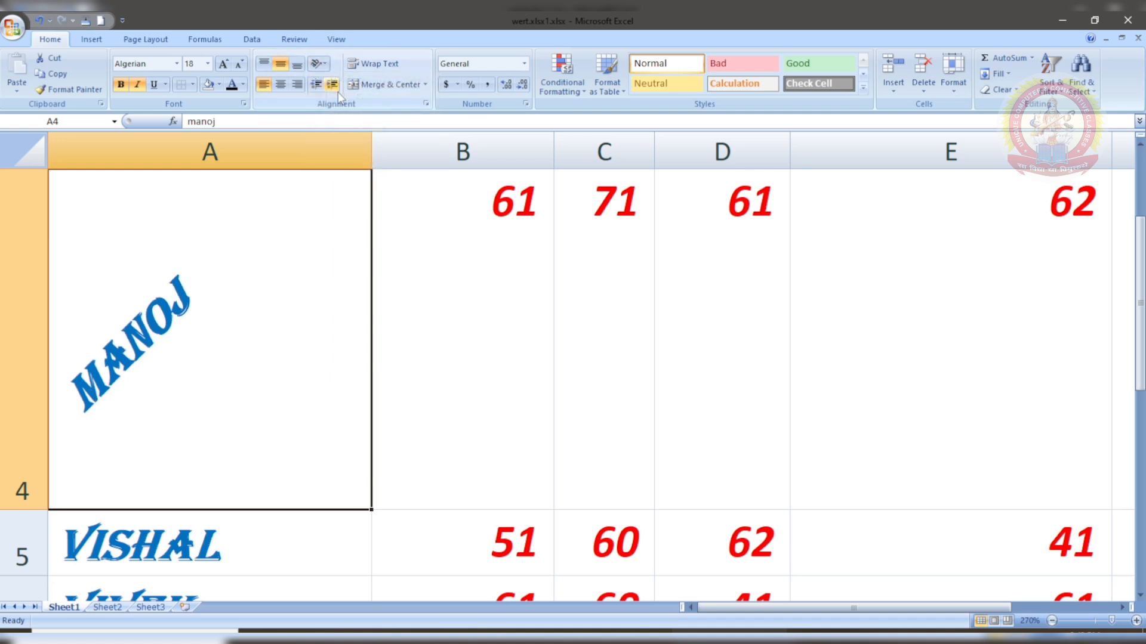
Step: Set the orientation of cell A4's text to nearly horizontal with the orientation dial in Format Cells
left_click(327, 64)
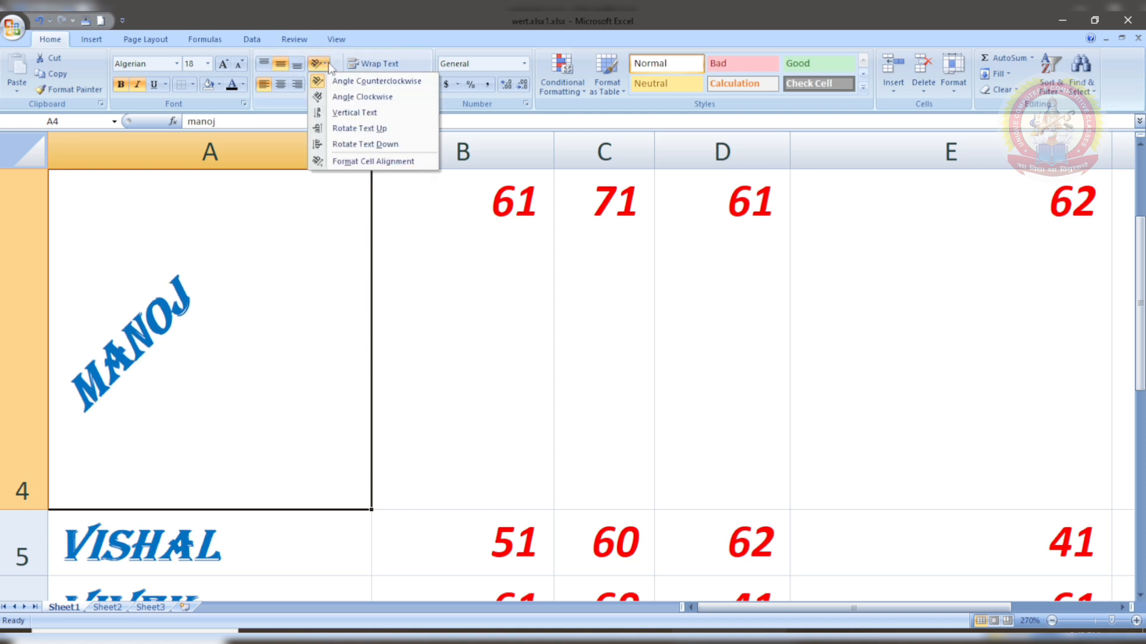
left_click(334, 160)
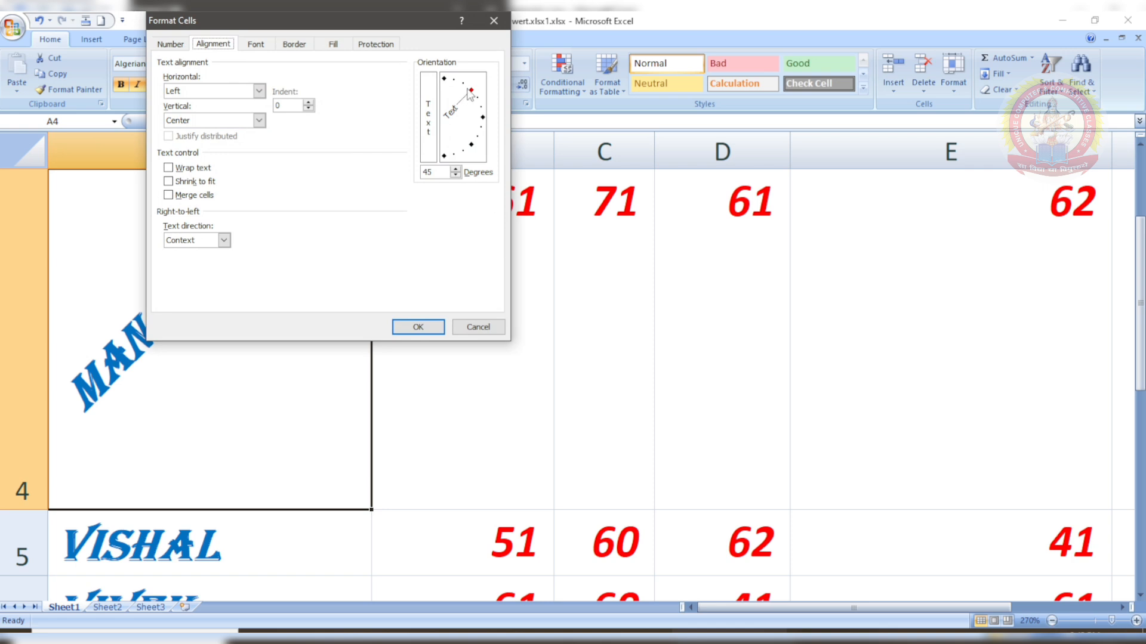
left_click_drag(472, 92, 482, 124)
left_click(418, 327)
scroll(272, 346, "up", 1)
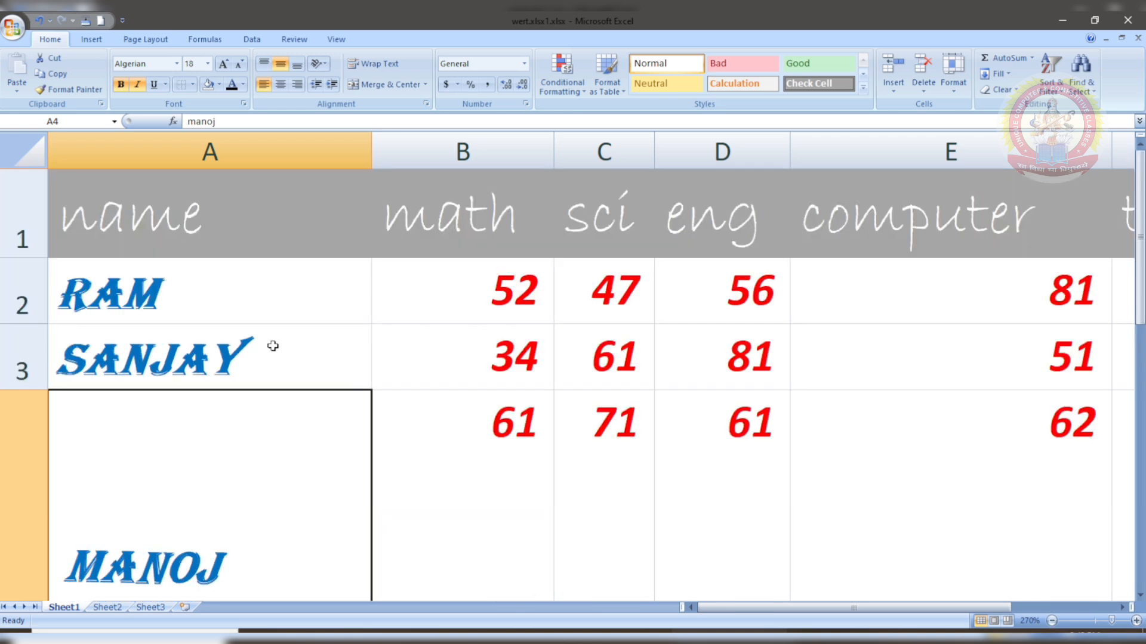
Step: Shrink row 4 to about the same height as the neighbouring student rows
scroll(273, 346, "down", 1)
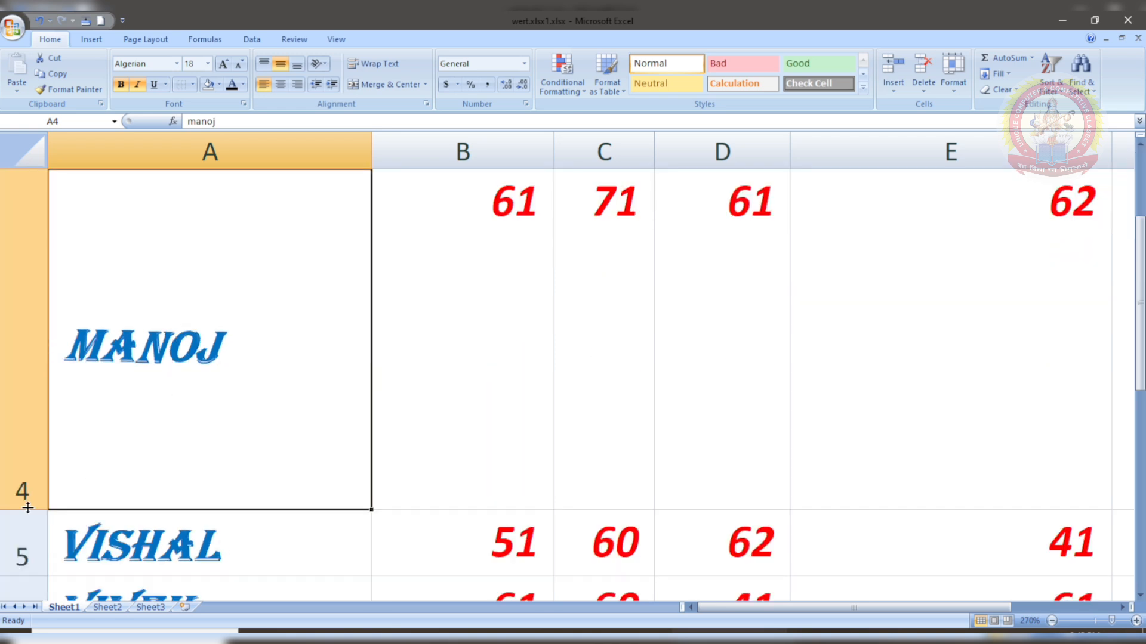
left_click_drag(23, 512, 99, 293)
scroll(99, 320, "up", 1)
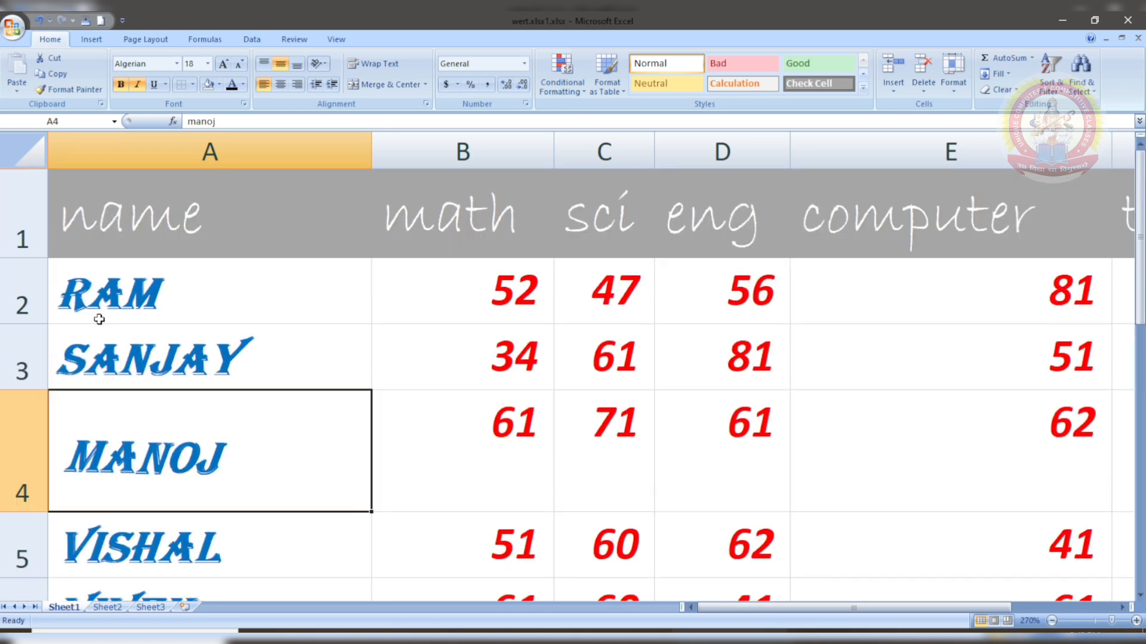
left_click_drag(51, 512, 56, 455)
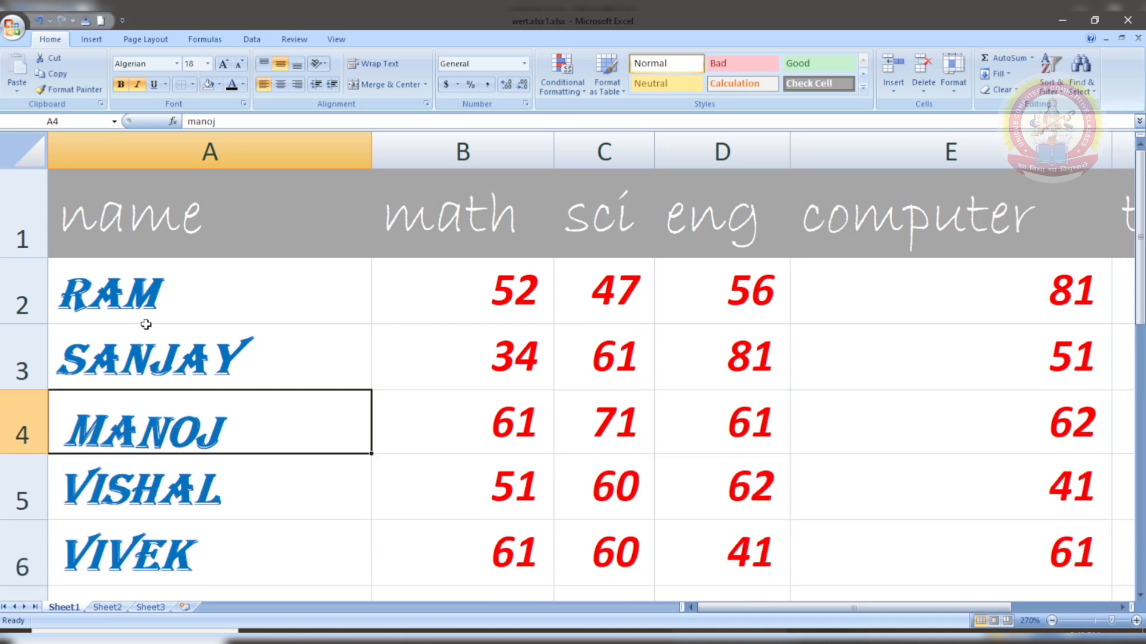
Step: Try decreasing cell A4's indent, then increase it repeatedly until the text runs past the cell's right edge
left_click(319, 90)
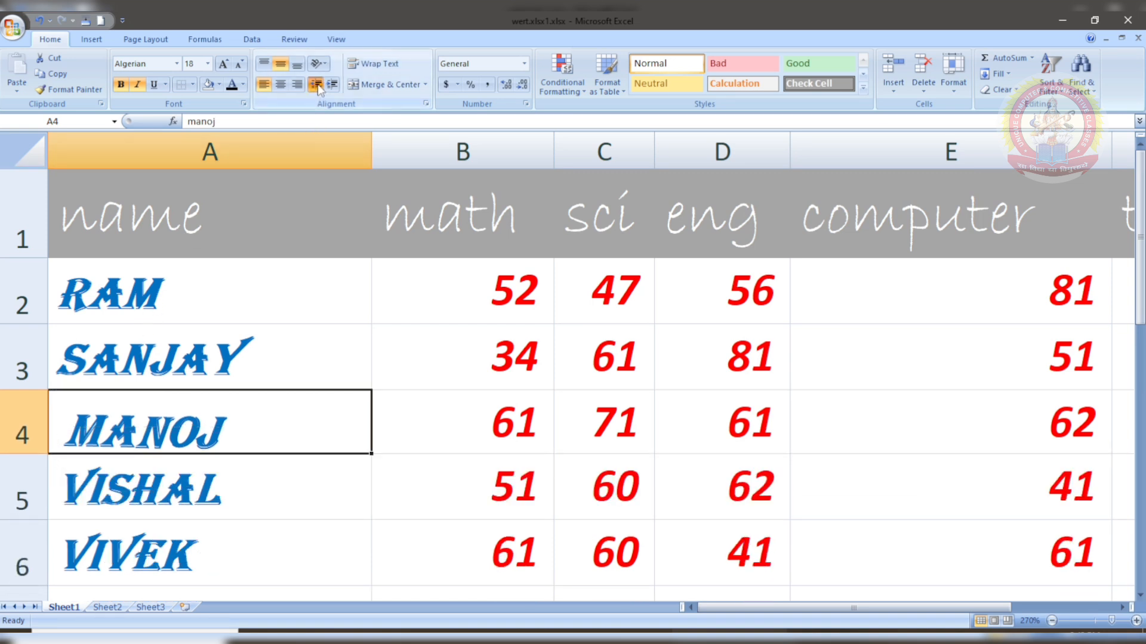
left_click(322, 87)
left_click(323, 86)
left_click(330, 85)
left_click(332, 86)
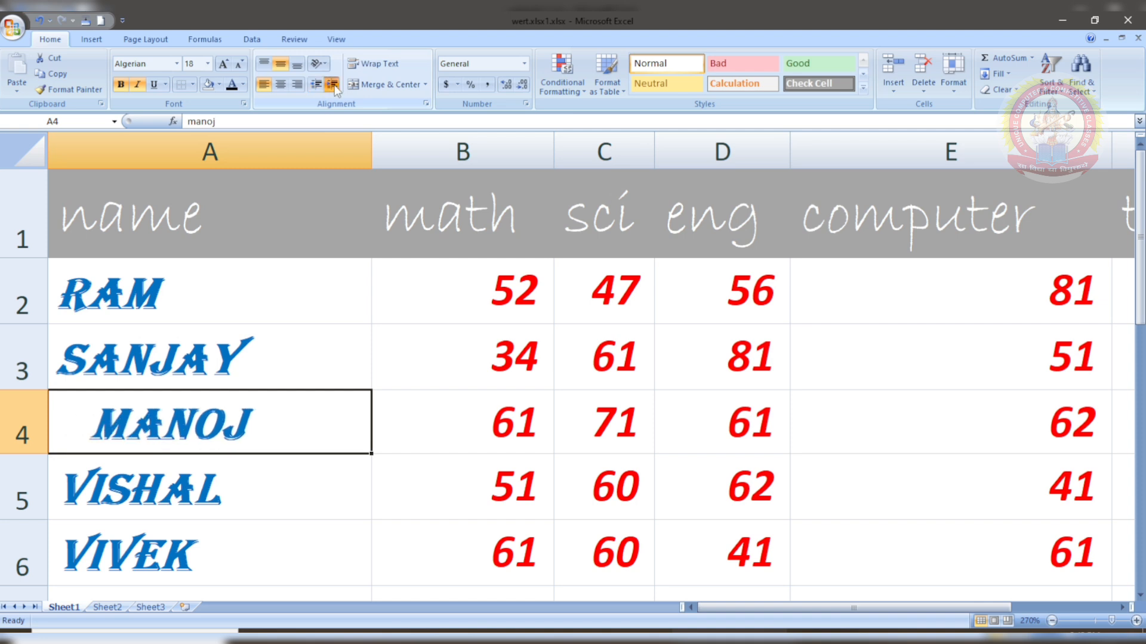
left_click(333, 86)
left_click(333, 86)
left_click(334, 86)
left_click(333, 87)
left_click(334, 87)
left_click(333, 87)
left_click(334, 86)
left_click(333, 87)
left_click(334, 86)
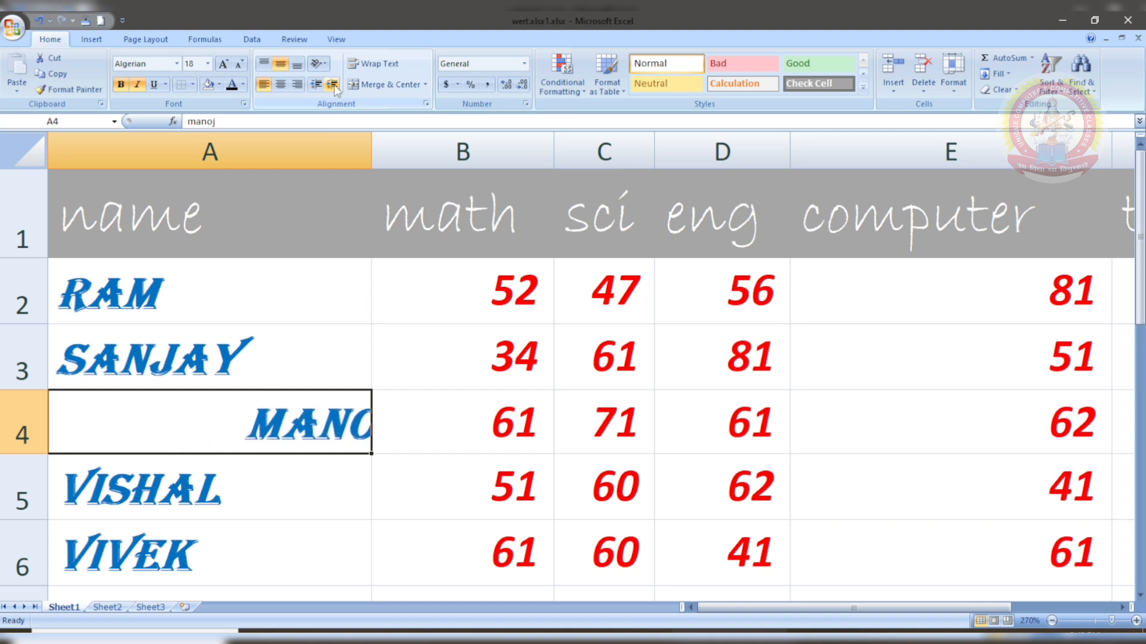
Step: Decrease the indent of cell A4 repeatedly until its text is back at the cell's left edge
left_click(314, 86)
left_click(314, 87)
left_click(314, 86)
left_click(314, 86)
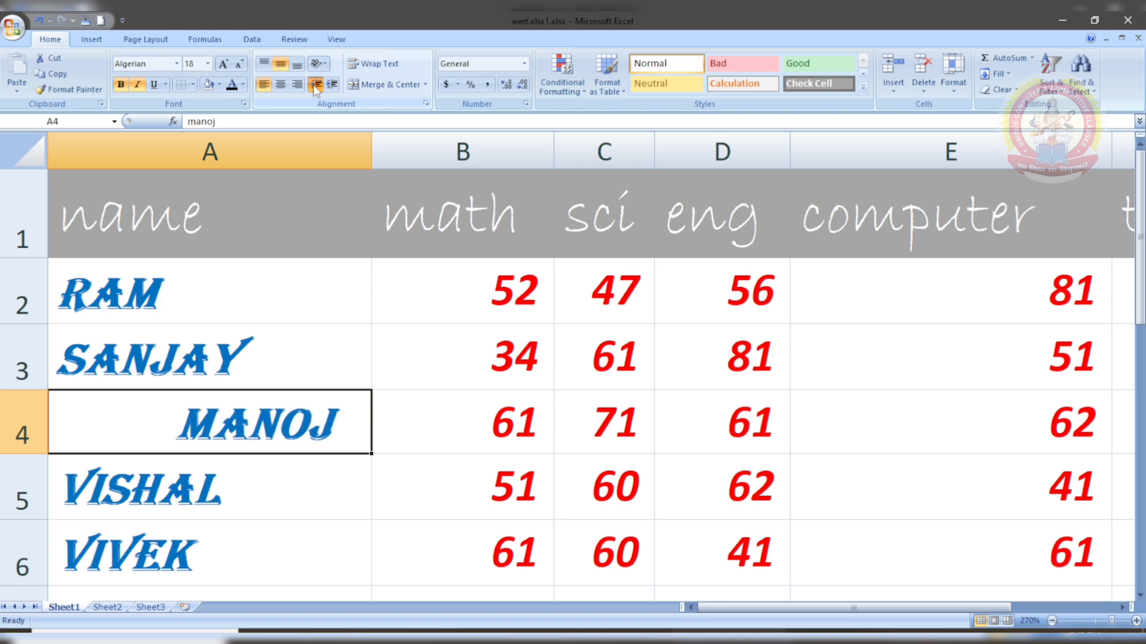
left_click(314, 86)
left_click(314, 86)
left_click(315, 86)
left_click(315, 87)
left_click(314, 87)
left_click(315, 86)
left_click(314, 86)
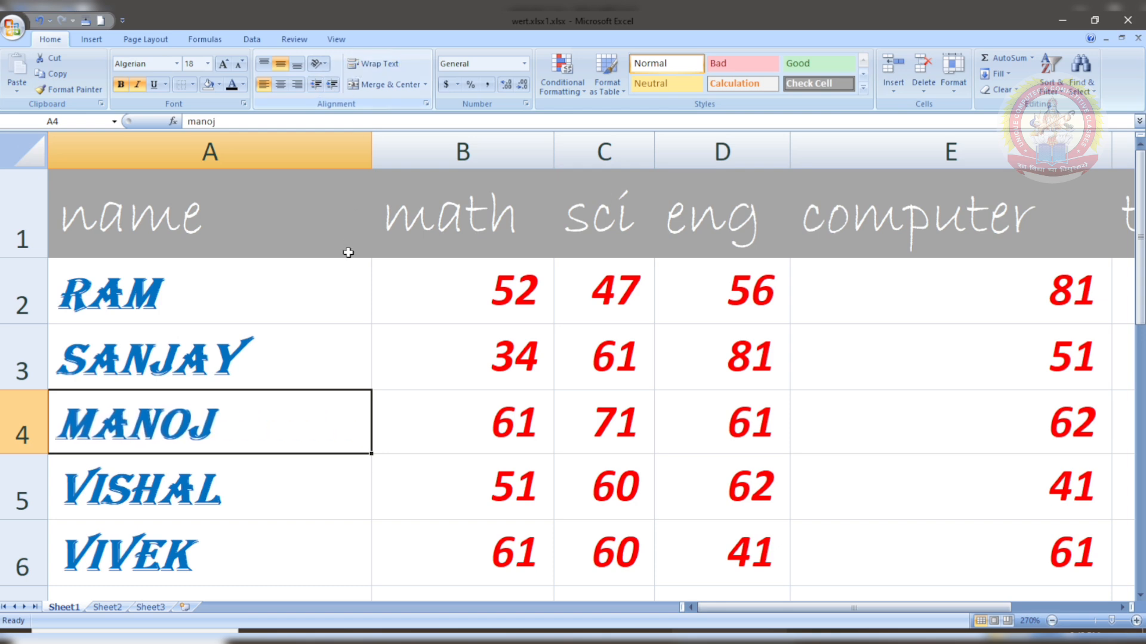
Step: Enter "It is" in cell A19, in the empty area below the marks table
scroll(351, 250, "down", 3)
scroll(325, 287, "up", 2)
scroll(306, 287, "up", 1)
scroll(306, 287, "down", 6)
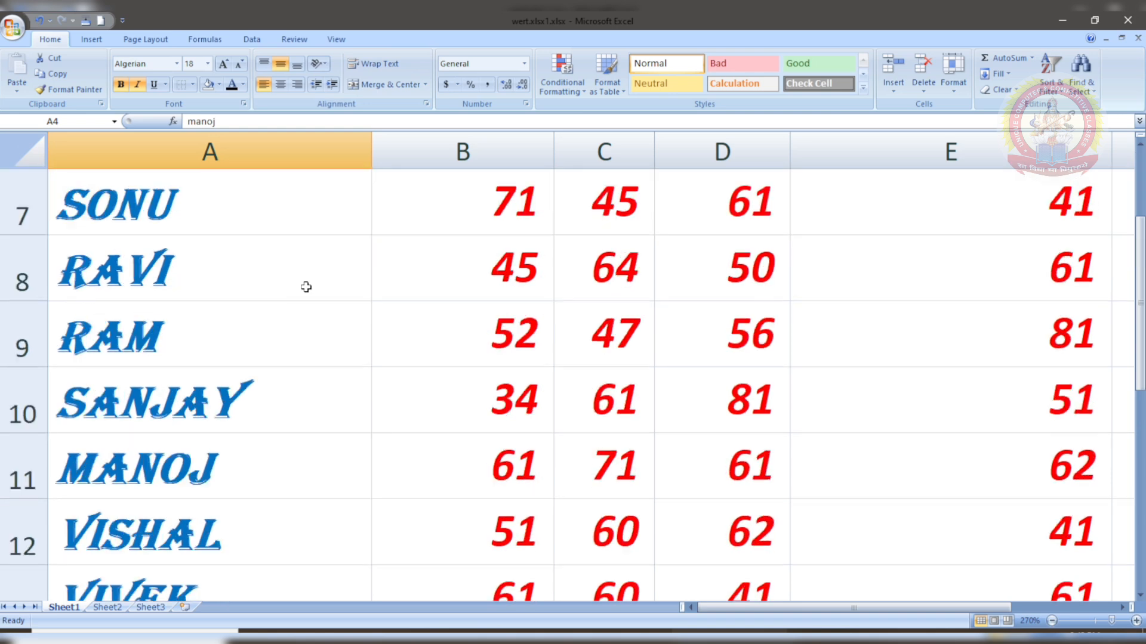
scroll(306, 287, "up", 2)
scroll(306, 287, "down", 1)
left_click(218, 298)
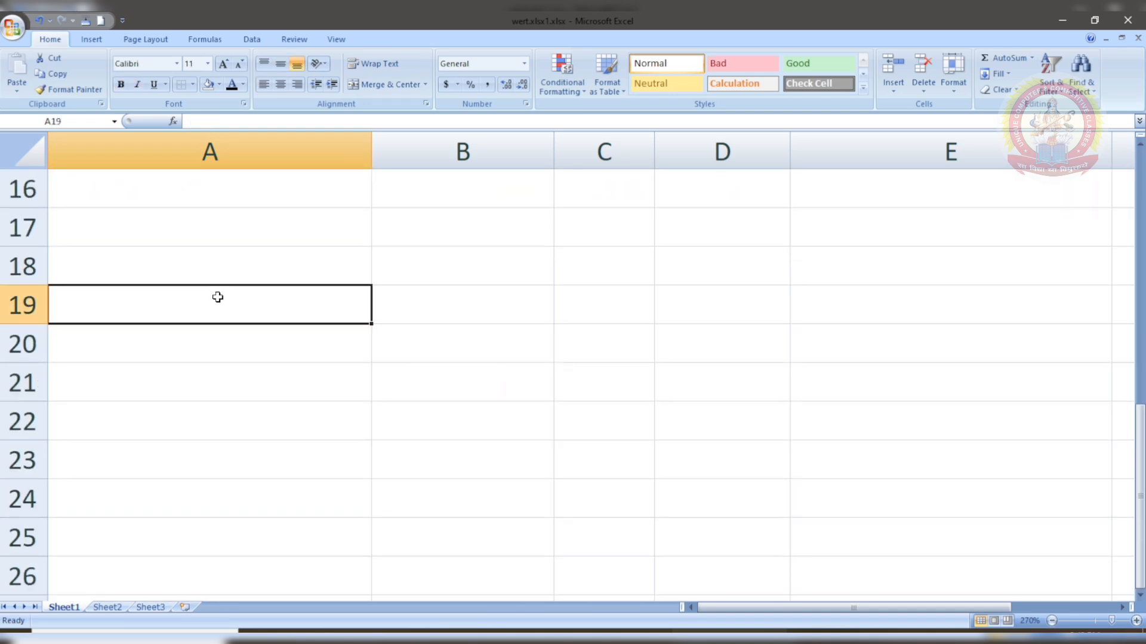
type("i")
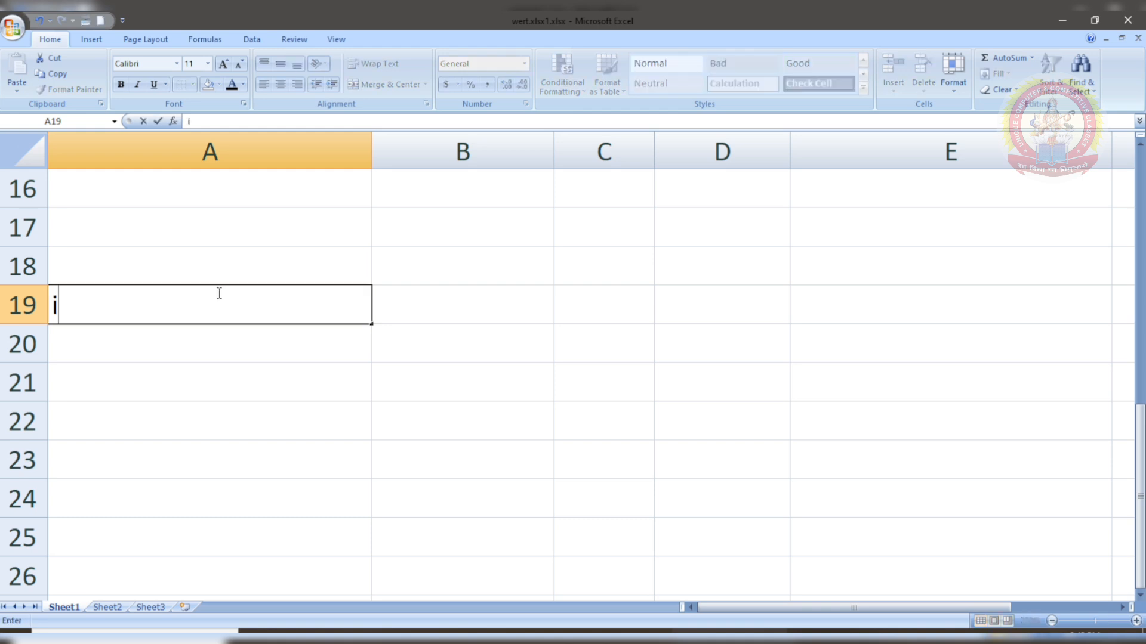
key("BackSpace")
type("It is")
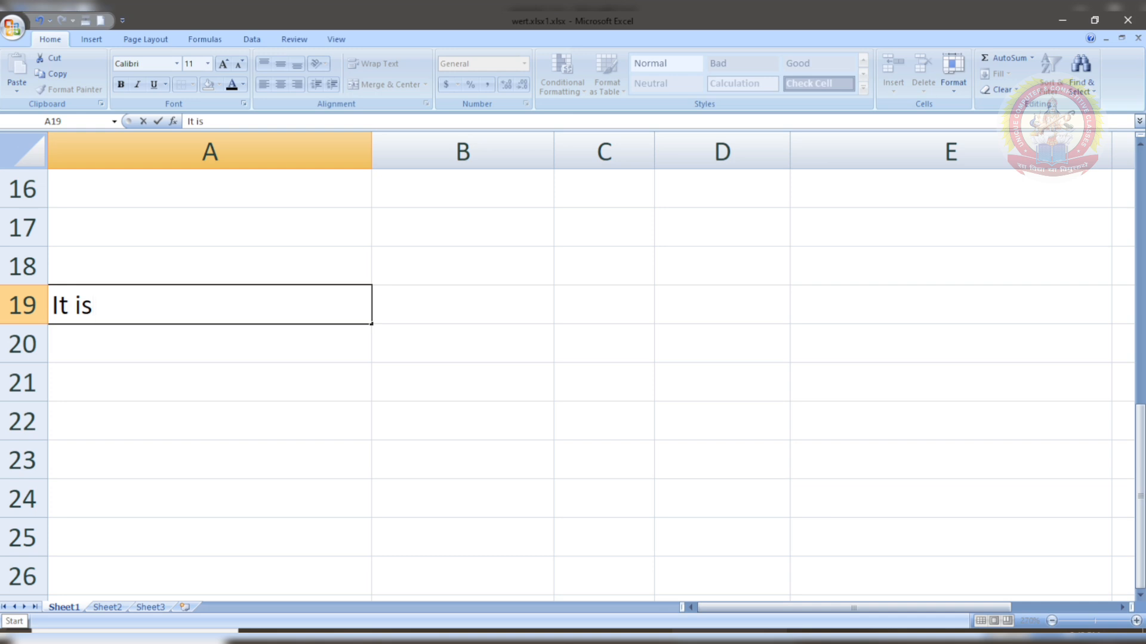
type("a")
key("BackSpace")
type("a")
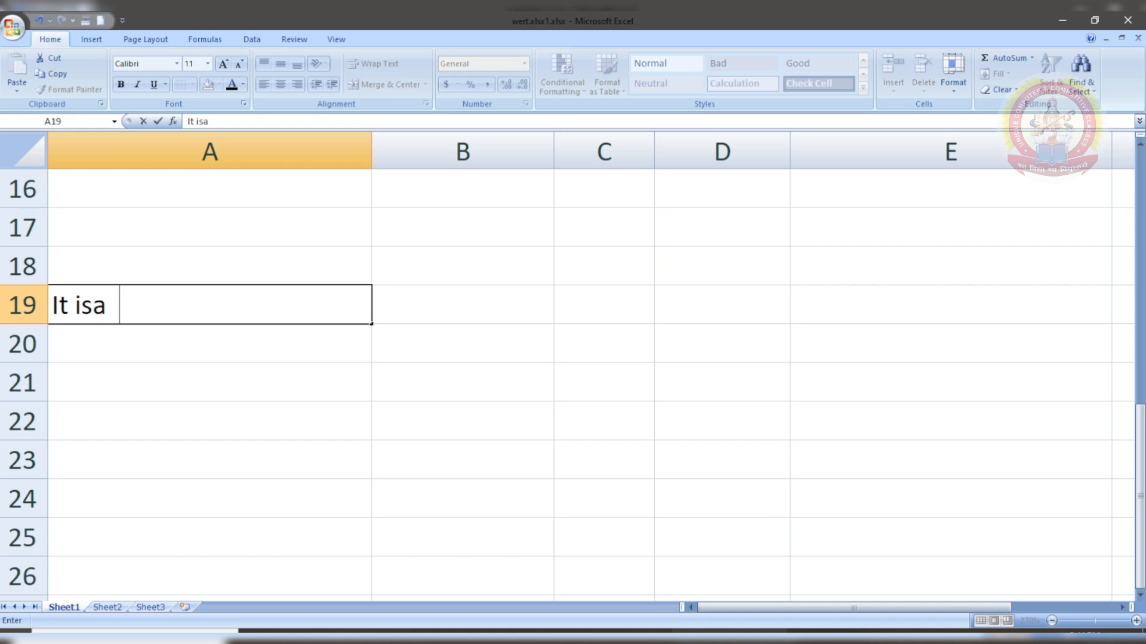
key("BackSpace")
key("Tab")
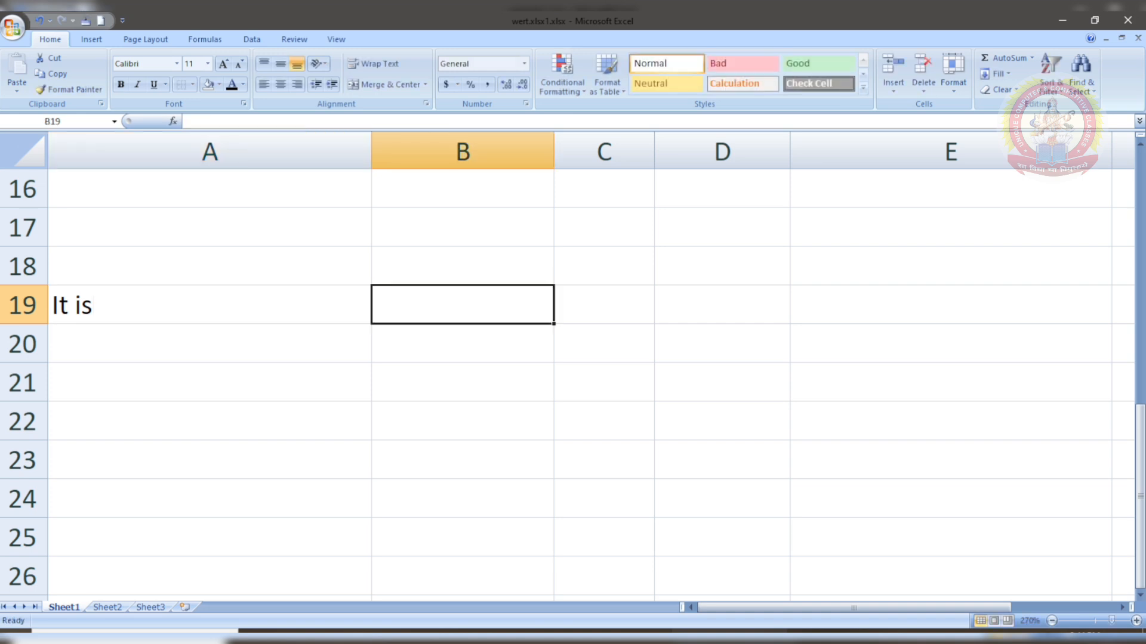
key("BackSpace")
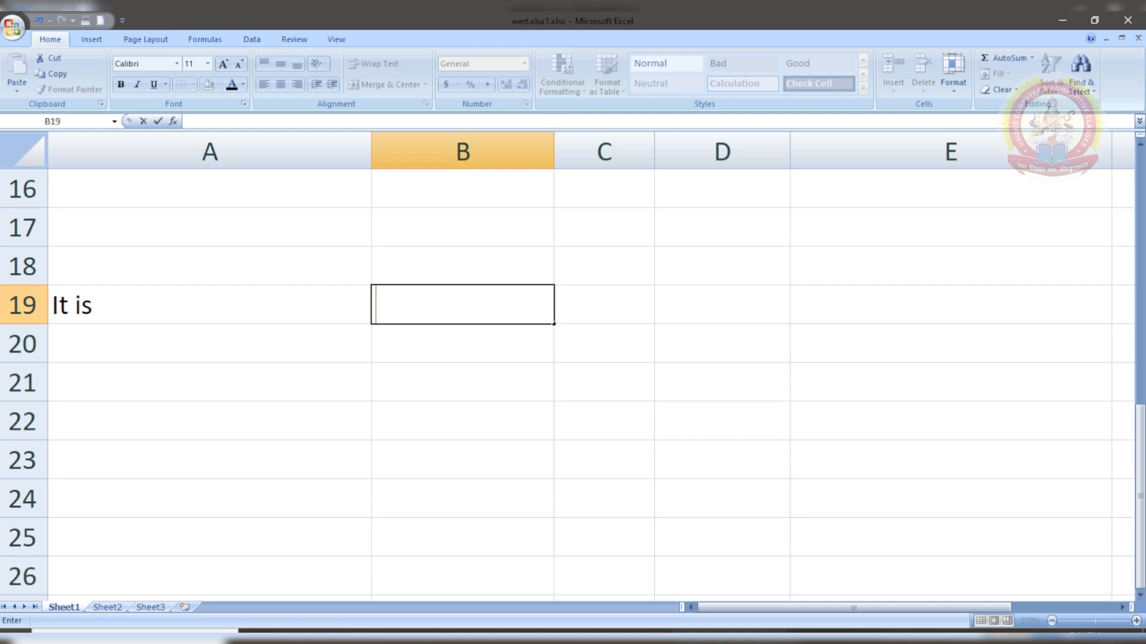
Step: Complete the text in cell A19 to read "It is a computer."
left_click(120, 305)
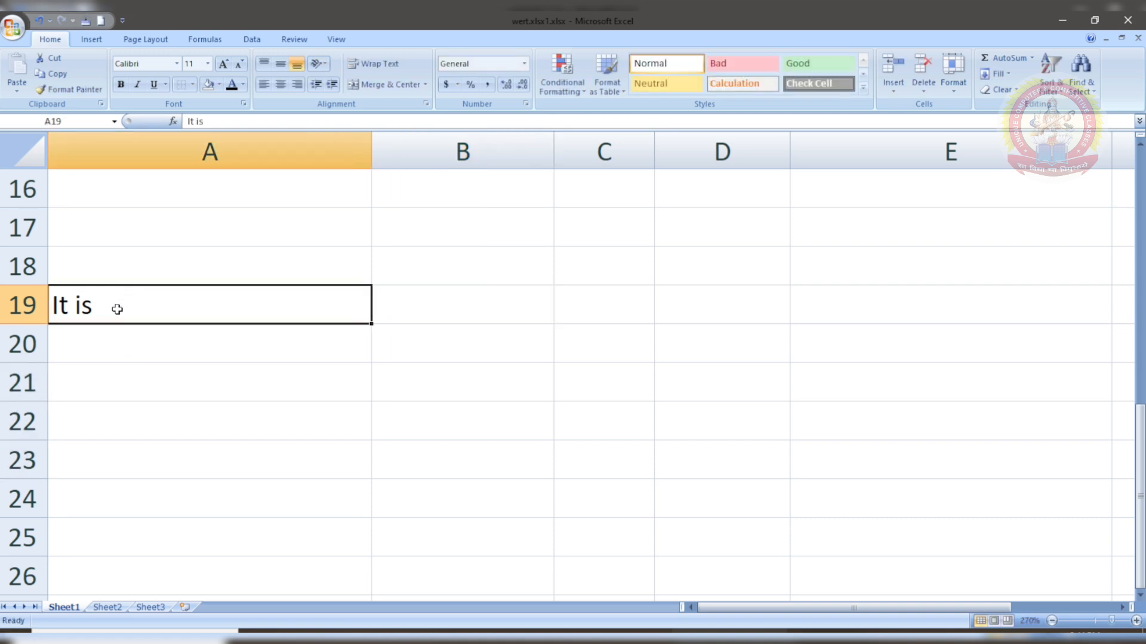
double_click(117, 309)
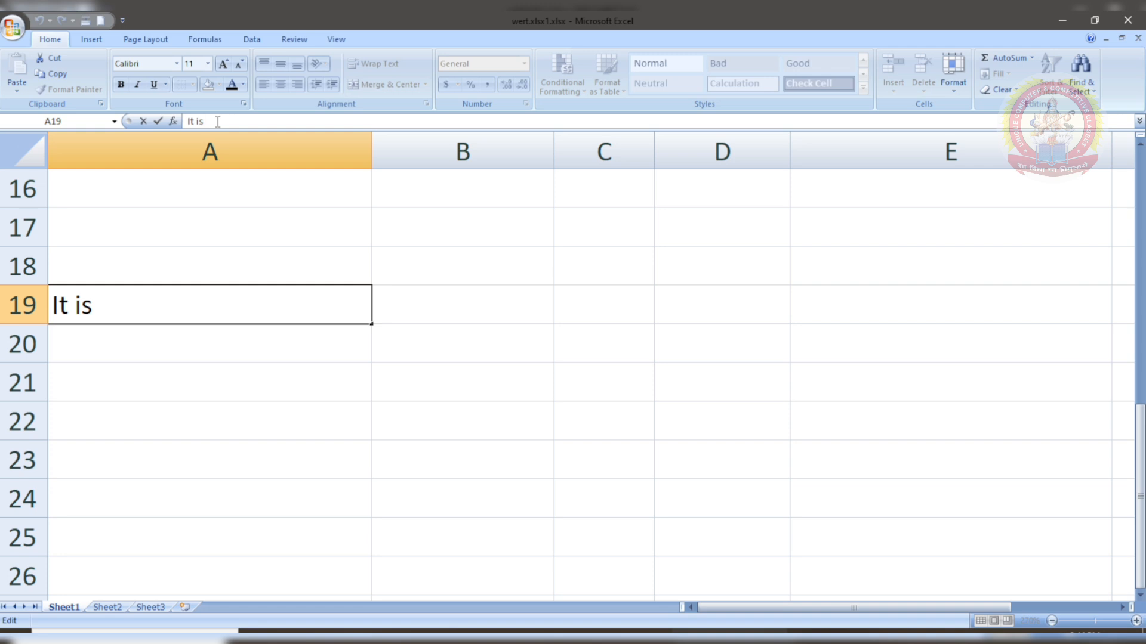
type("a computer.")
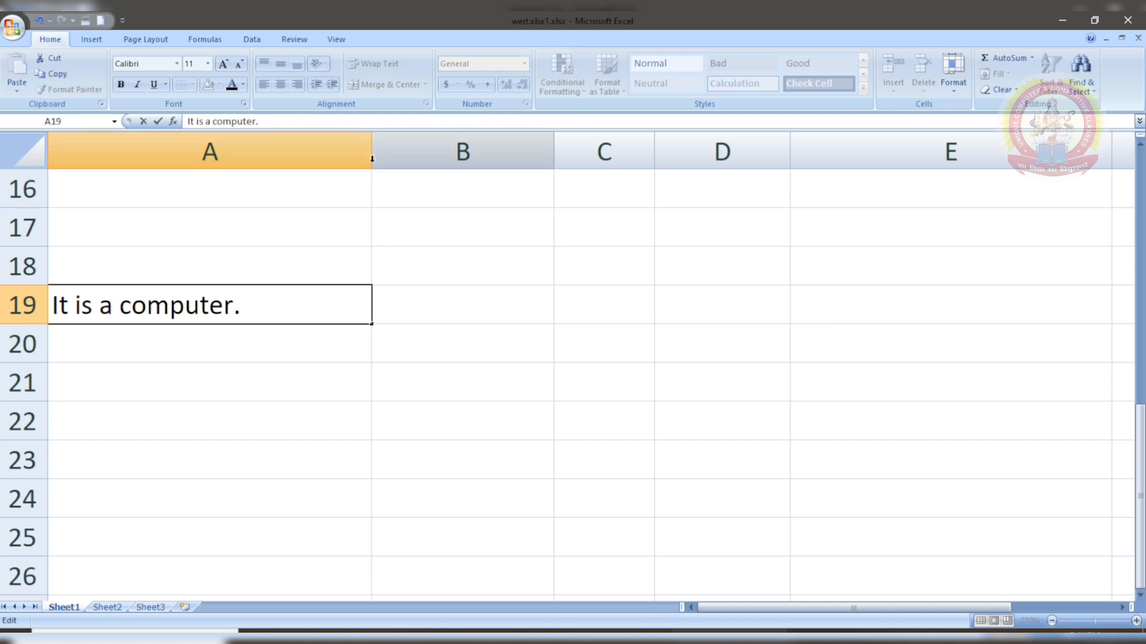
Step: Narrow column A to a little over a quarter of its width and turn on Wrap Text for cell A19
left_click_drag(372, 145, 177, 176)
left_click(432, 375)
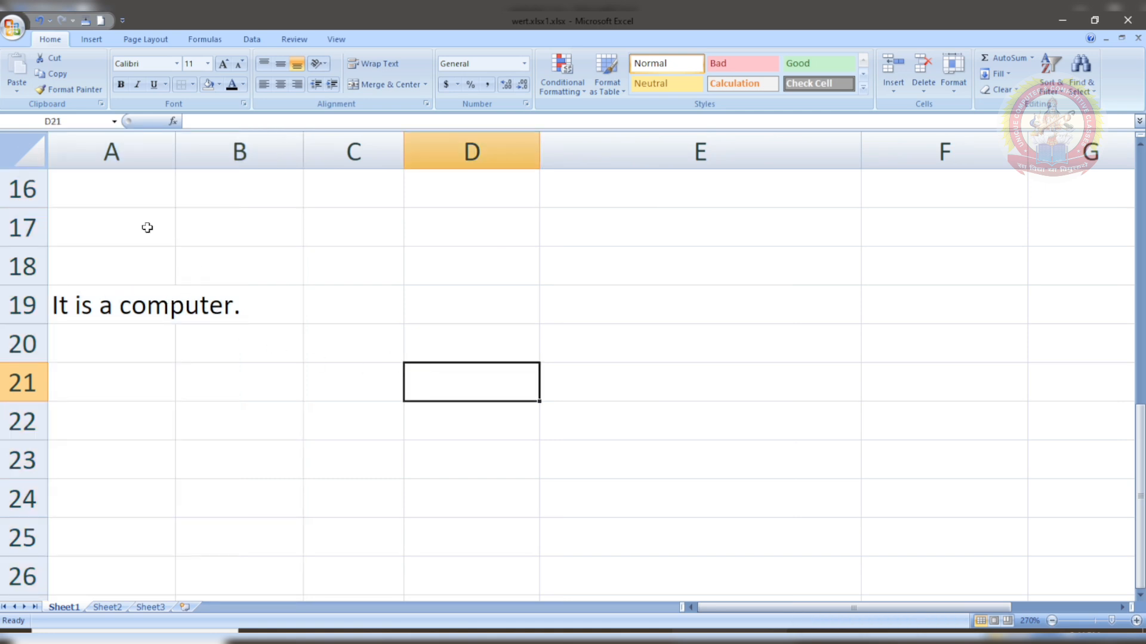
left_click_drag(177, 139, 137, 145)
left_click(79, 296)
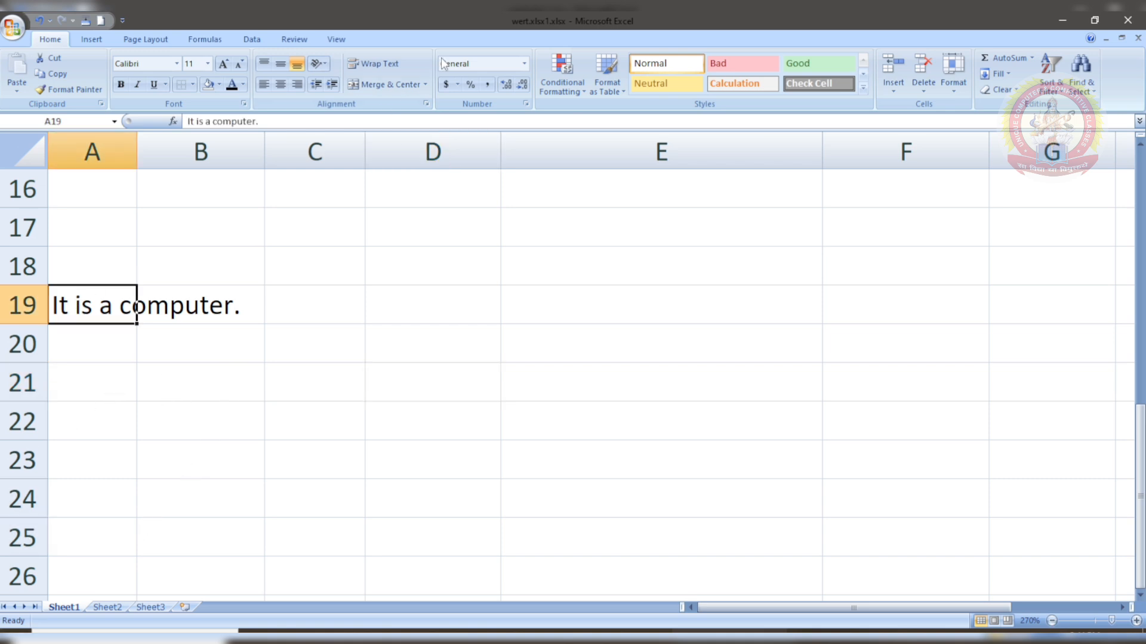
left_click(375, 64)
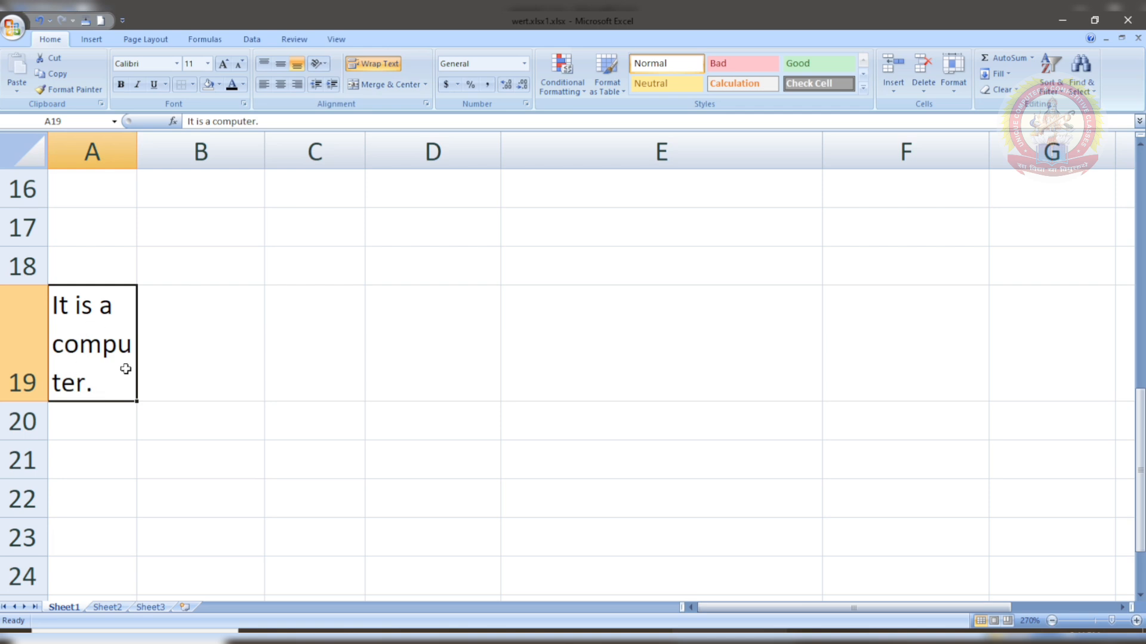
Step: Widen column A to nearly double its width and move the whole marks table so that it starts at cell B5
left_click_drag(136, 162, 210, 173)
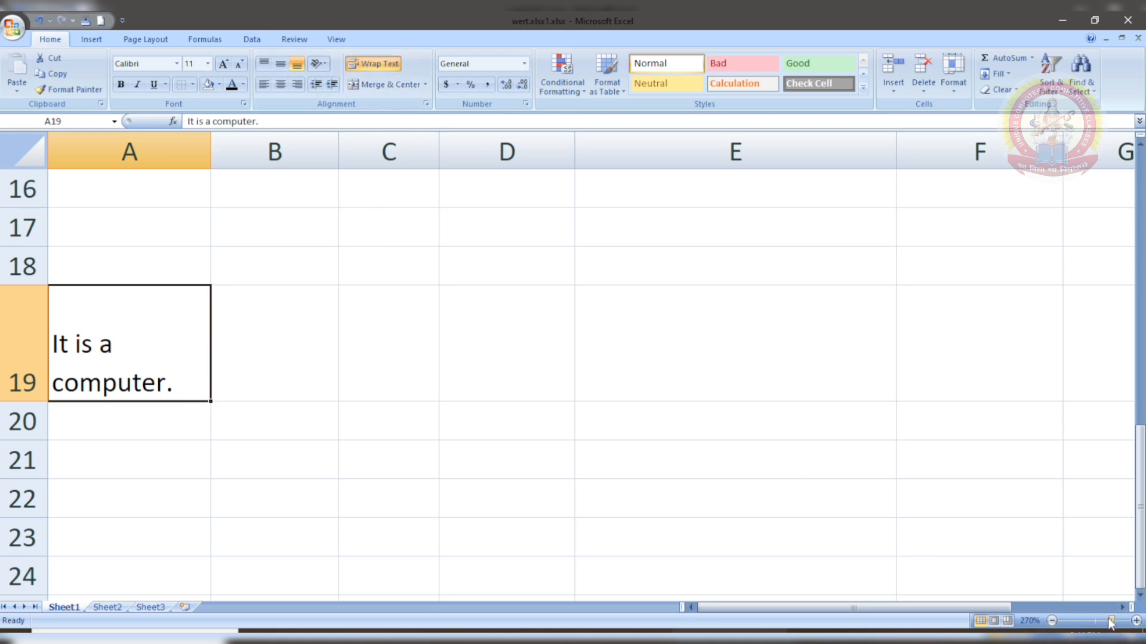
left_click_drag(1111, 624, 1092, 627)
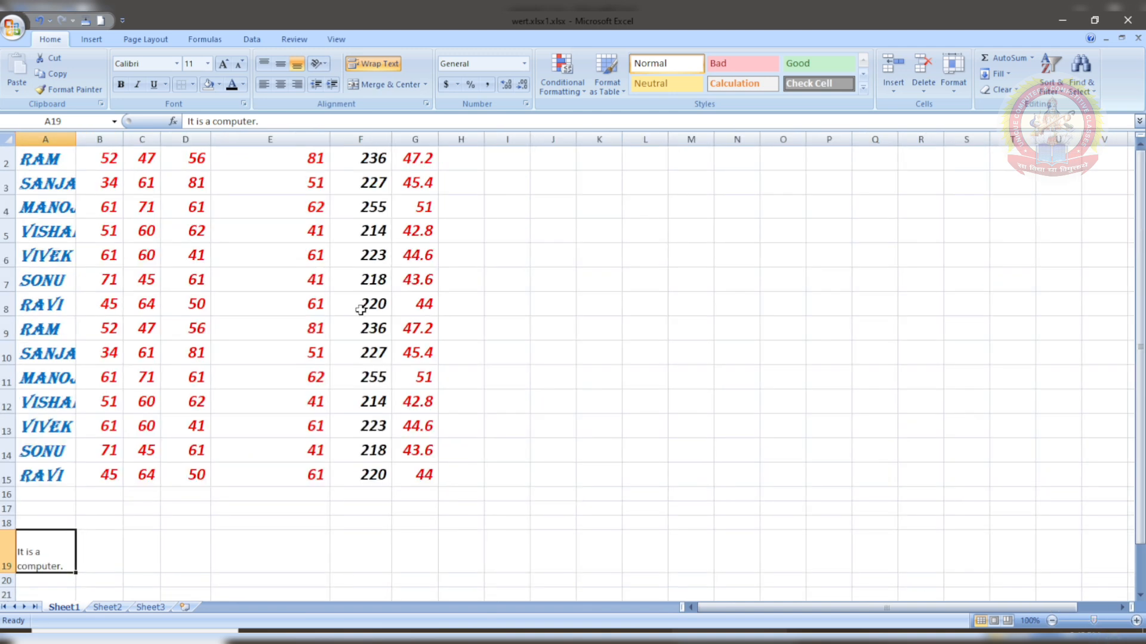
scroll(360, 311, "up", 1)
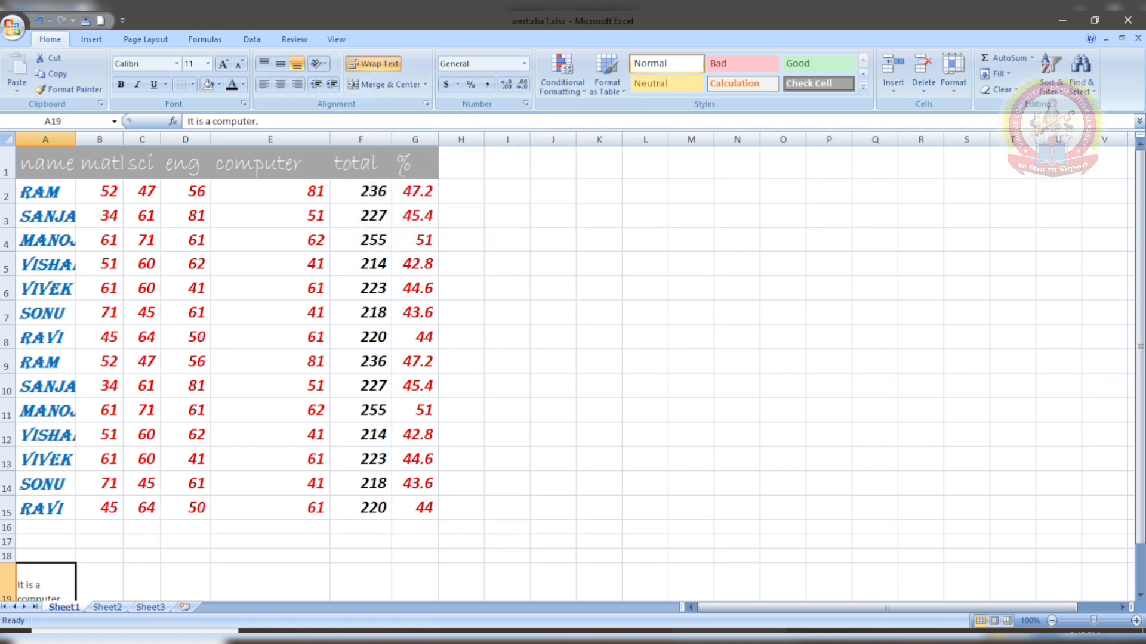
left_click_drag(45, 161, 464, 573)
left_click(534, 504)
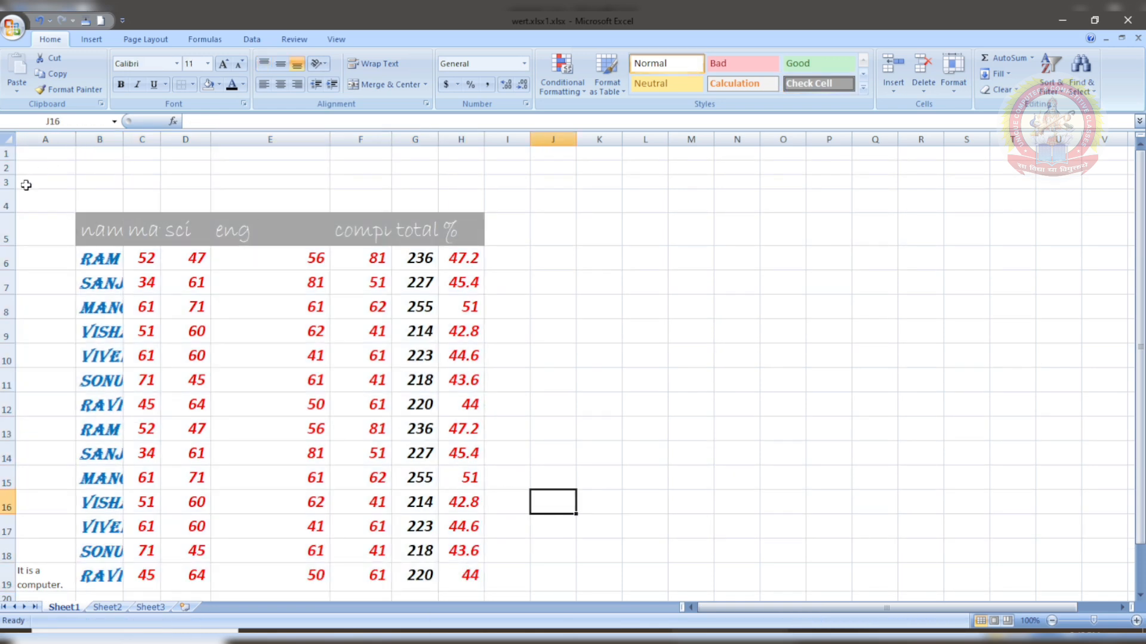
Step: Make empty rows 2 and 3 above the table about twice as tall, and merge and center cells B1:H3
mouse_move(12, 189)
left_mouse_down()
mouse_move(4, 201)
mouse_move(3, 175)
mouse_move(4, 190)
left_mouse_up()
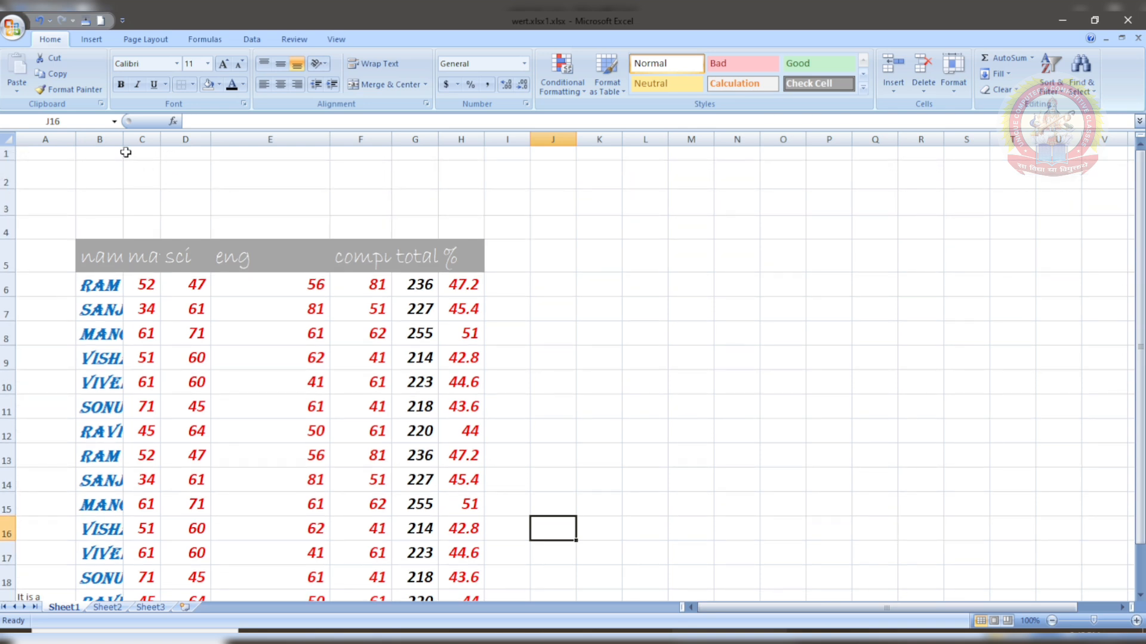
left_click_drag(123, 156, 445, 203)
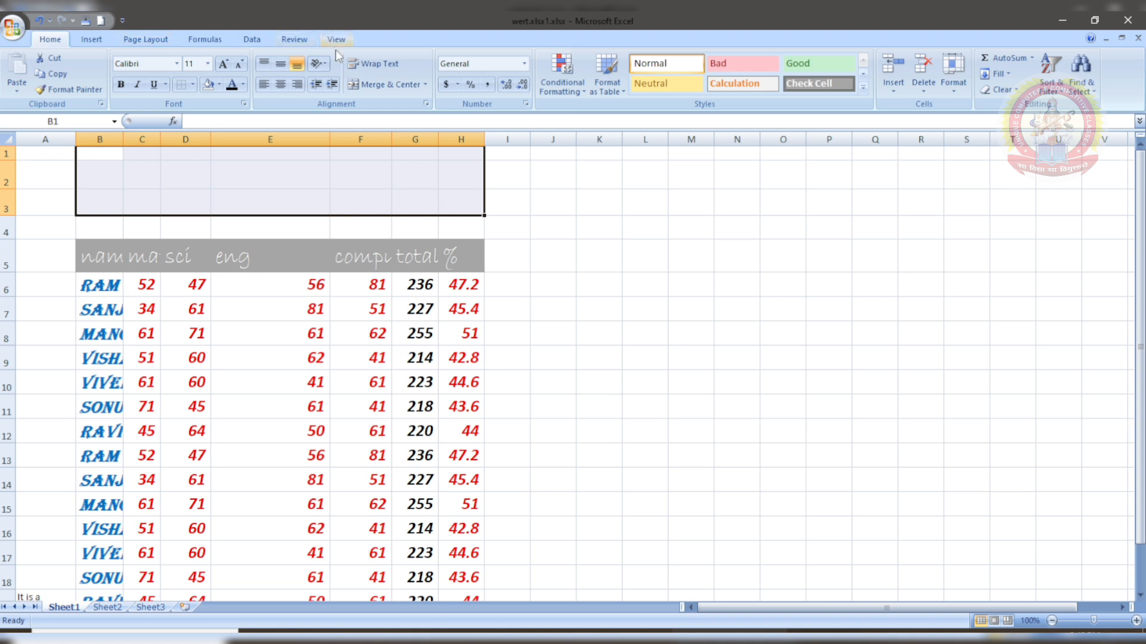
left_click(364, 88)
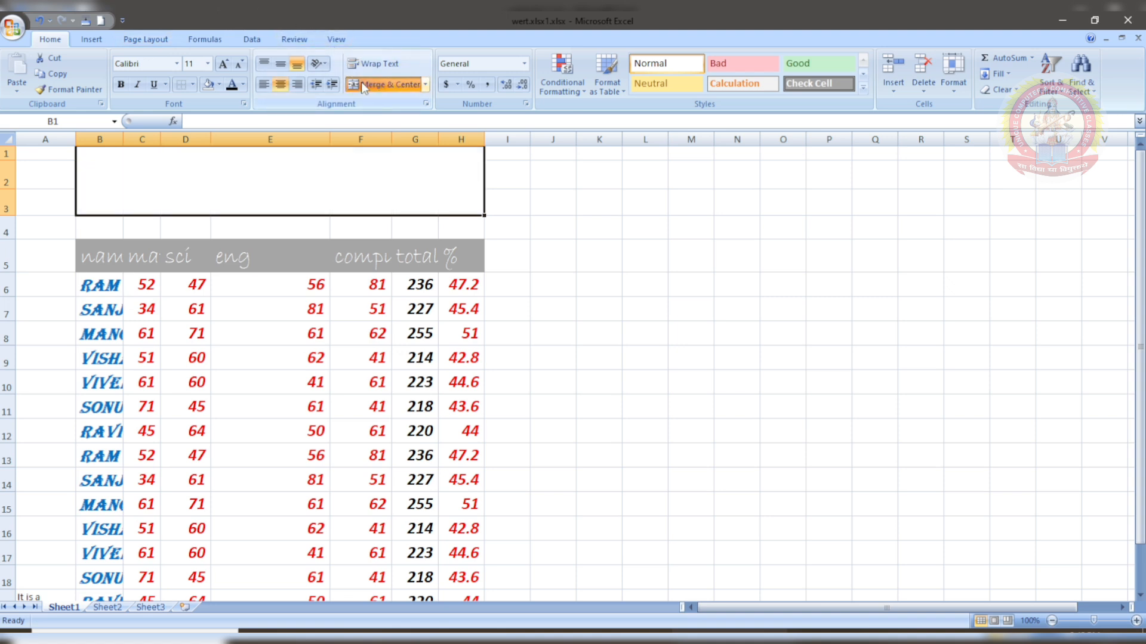
Step: Enter the title MARKSHEET in the merged cell above the marks table
double_click(261, 161)
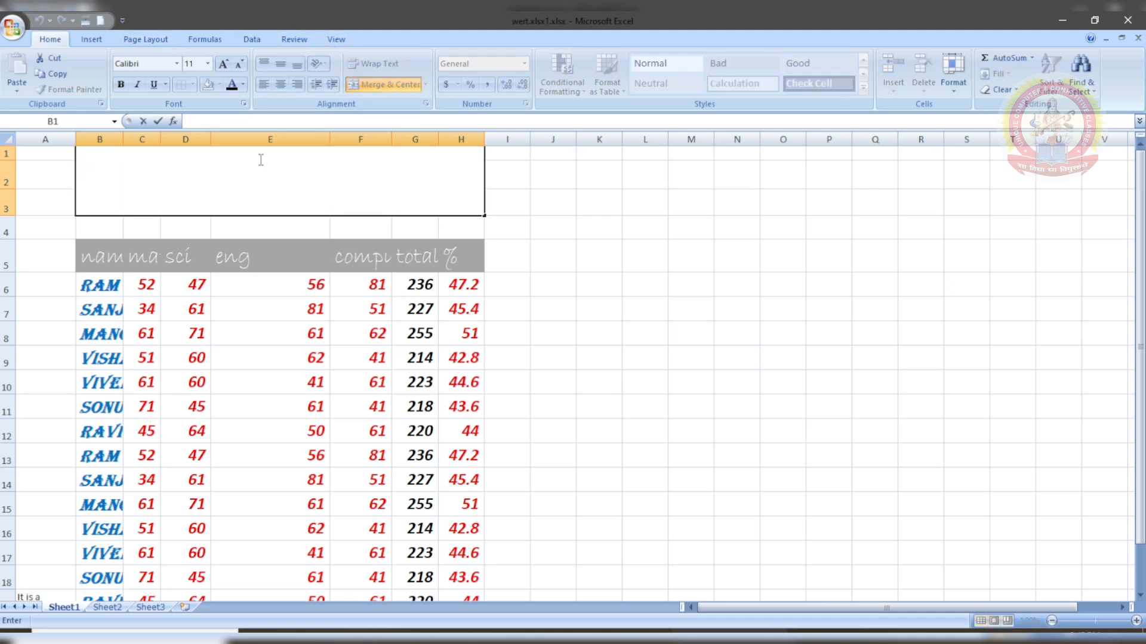
type("mARKSHEE")
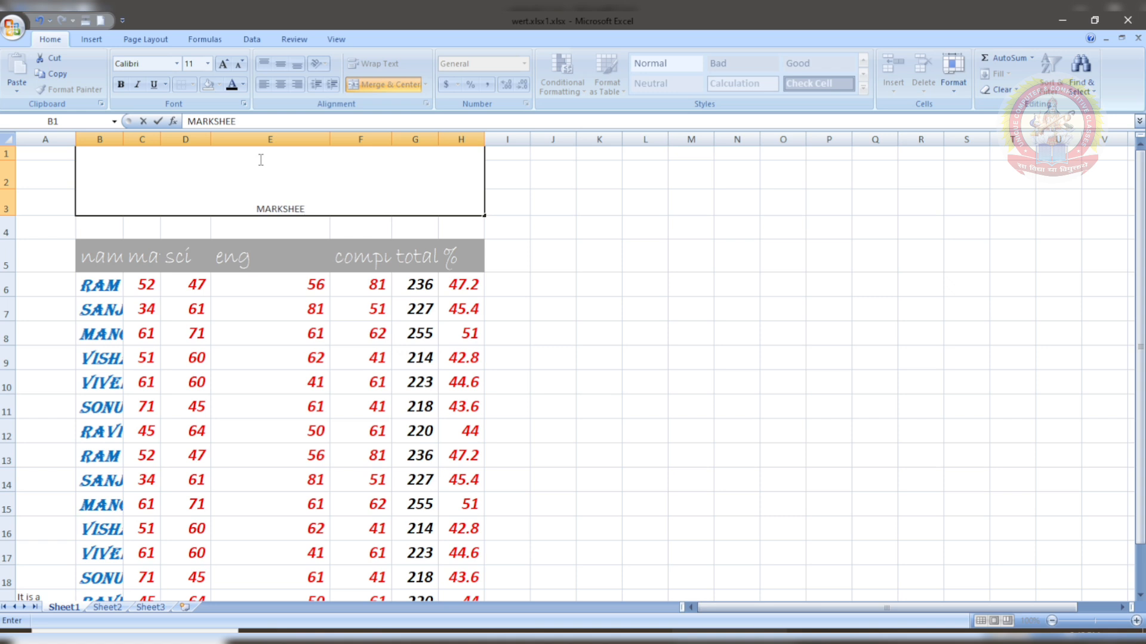
type("T")
Step: Select the MARKSHEET title text and increase its font size step by step to 72
left_click_drag(305, 209, 252, 210)
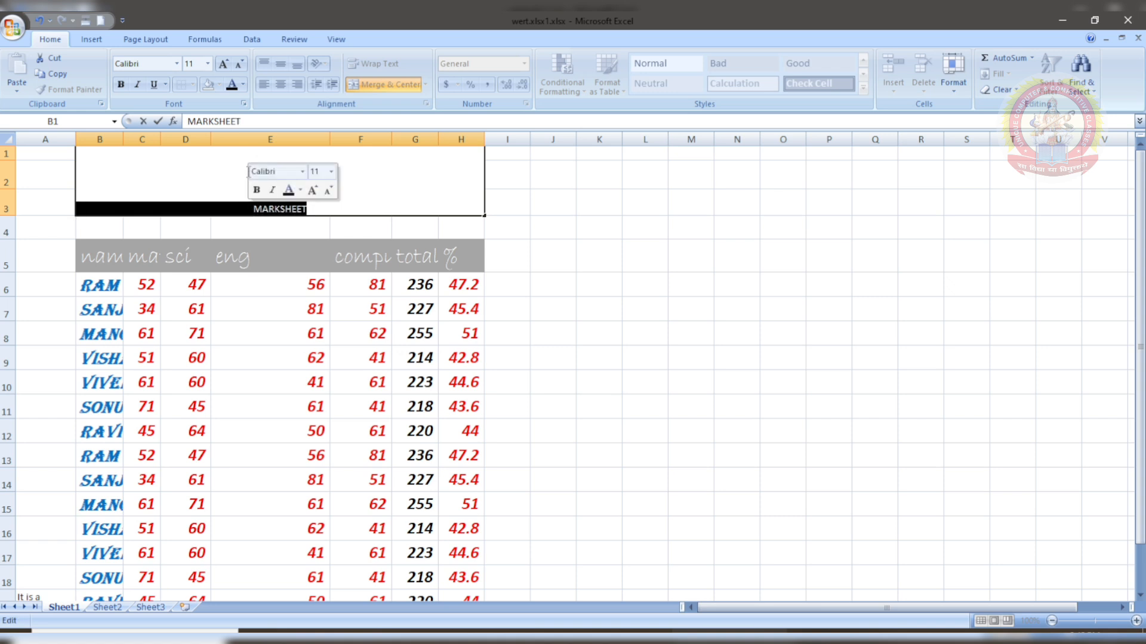
left_click(223, 64)
left_click(223, 65)
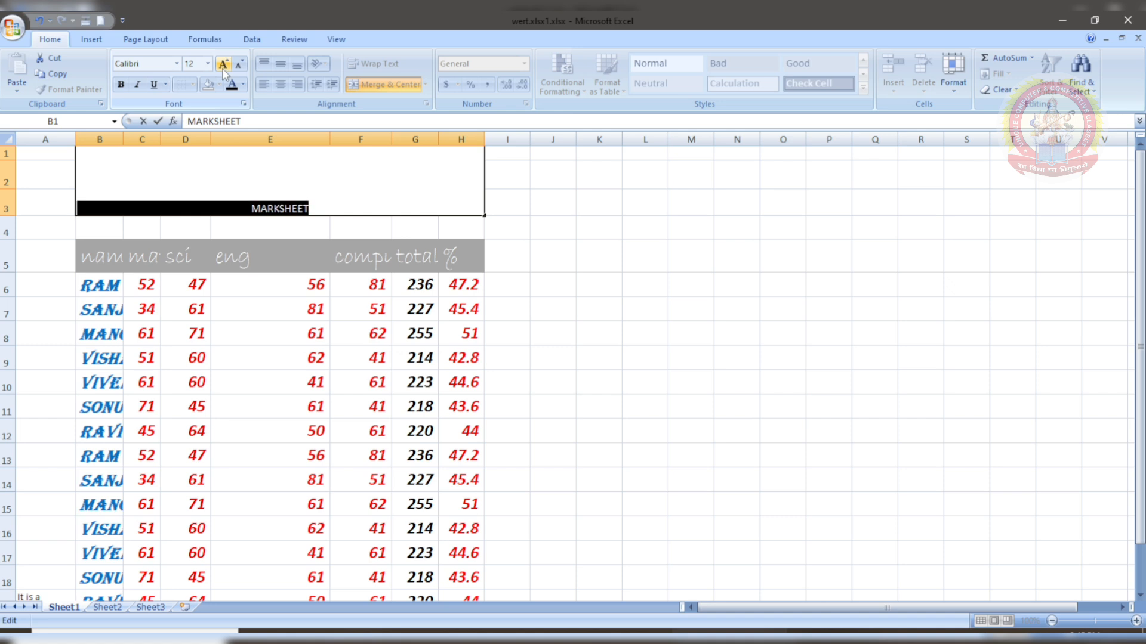
left_click(224, 64)
left_click(223, 64)
left_click(224, 64)
left_click(223, 64)
left_click(224, 64)
left_click(224, 65)
left_click(224, 64)
left_click(223, 64)
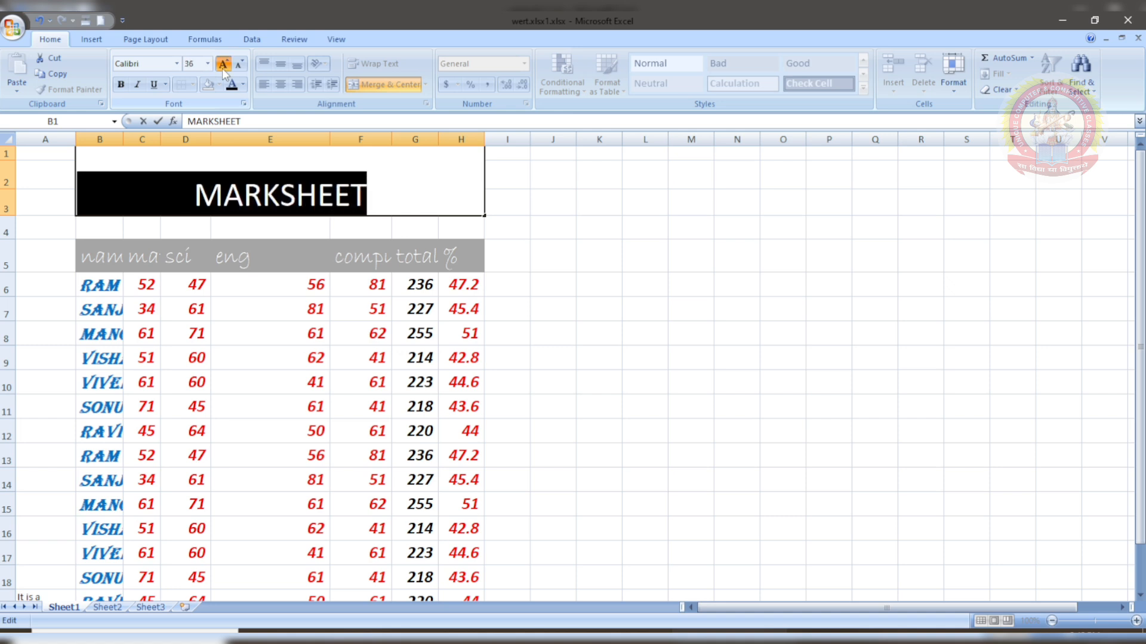
left_click(224, 64)
left_click(223, 64)
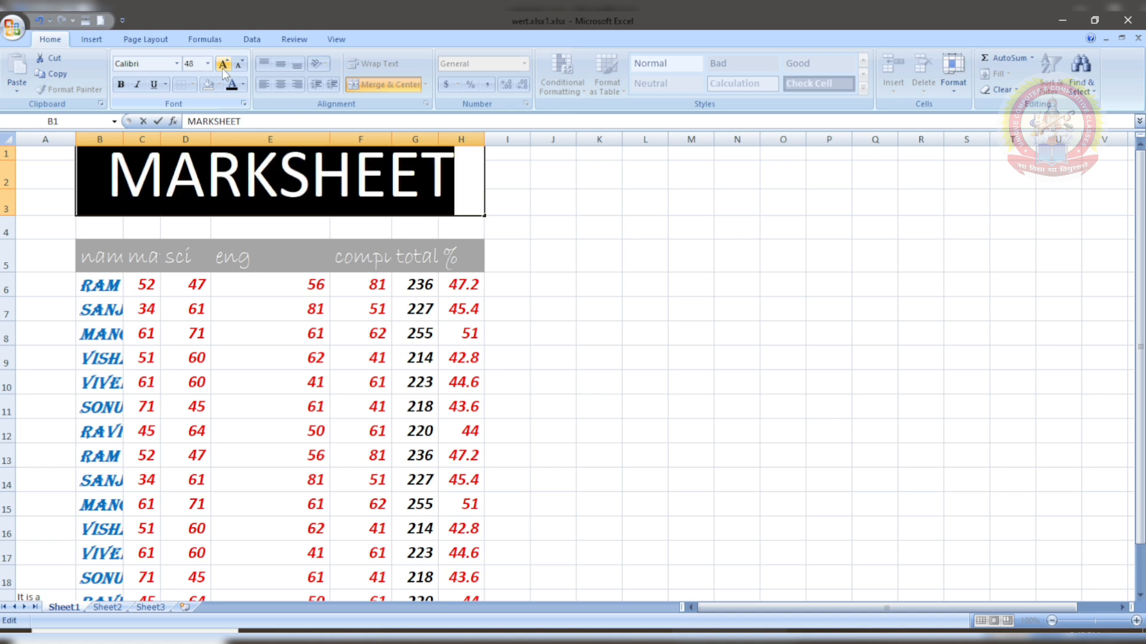
Step: Set the font of the MARKSHEET title to Baskerville Old Face
left_click(176, 63)
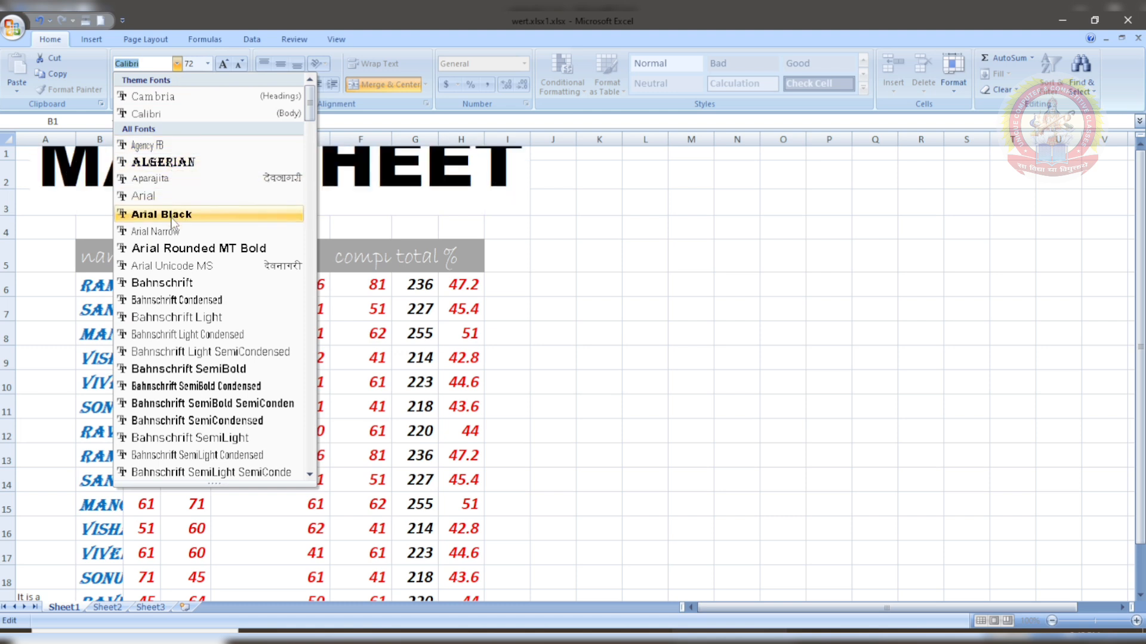
scroll(174, 273, "down", 1)
scroll(175, 273, "down", 2)
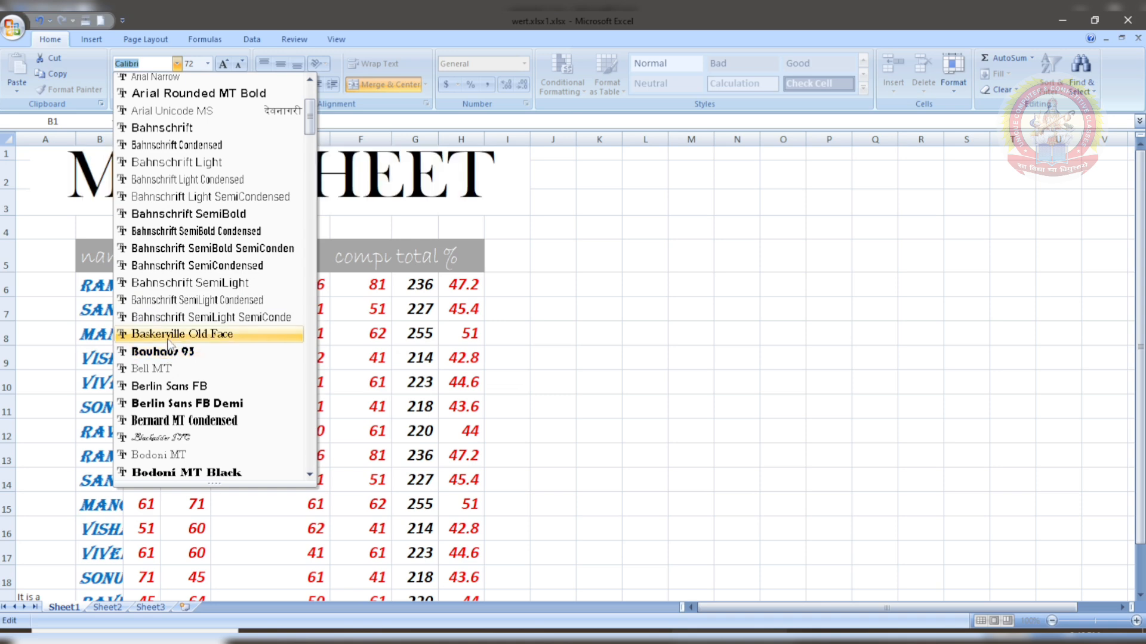
left_click(169, 341)
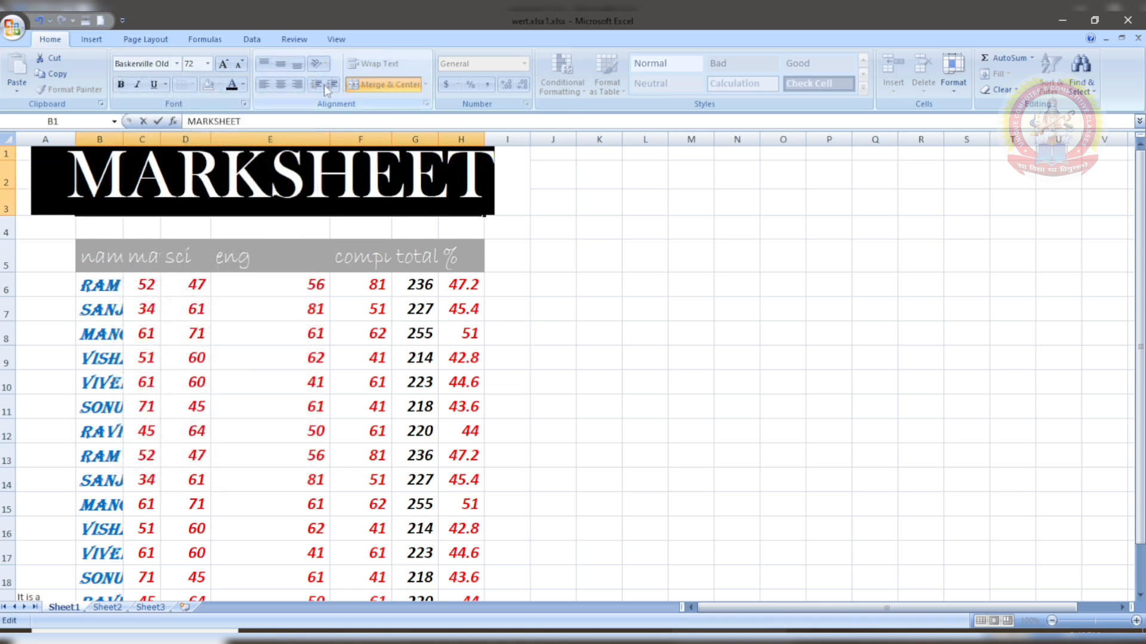
Step: Color the MARKSHEET title with the standard dark blue and make it bold with a double underline
left_click(244, 84)
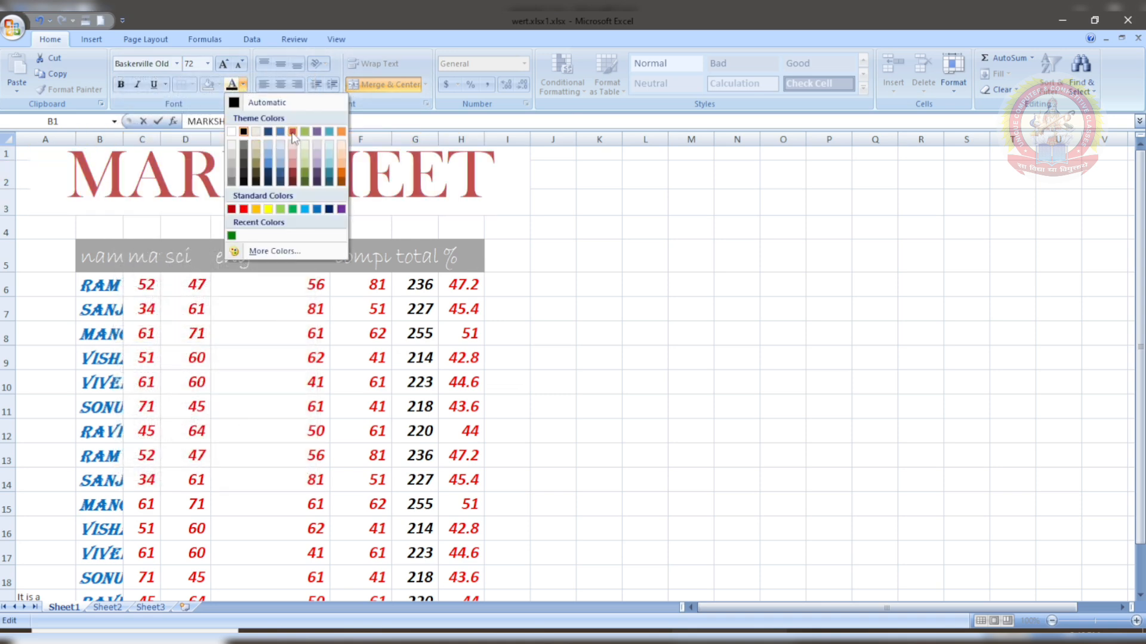
left_click(329, 209)
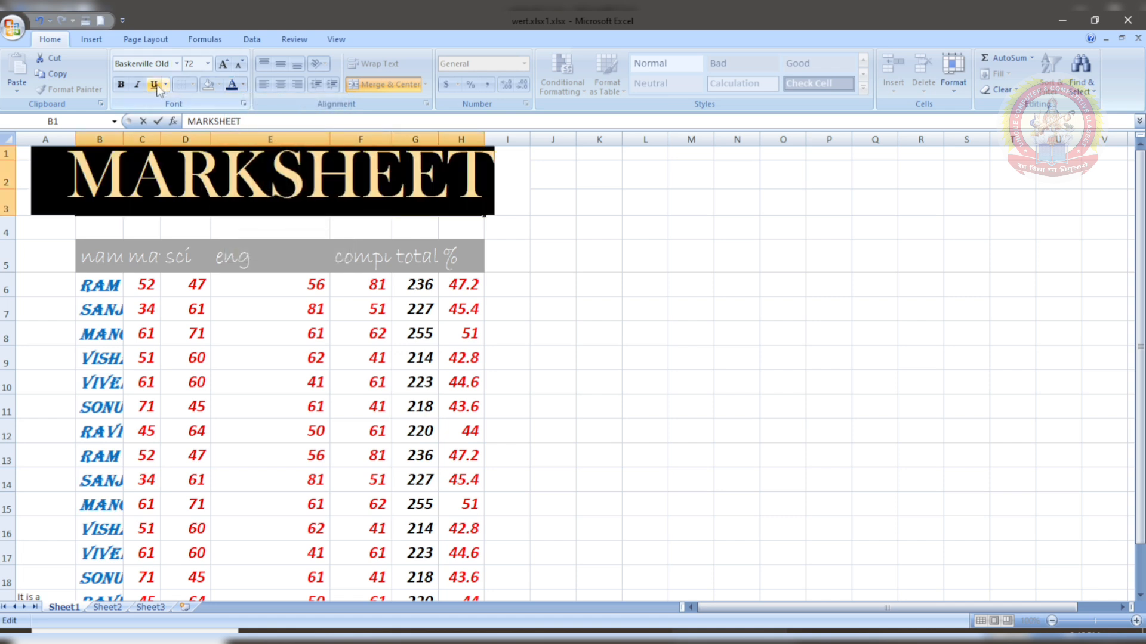
left_click(124, 85)
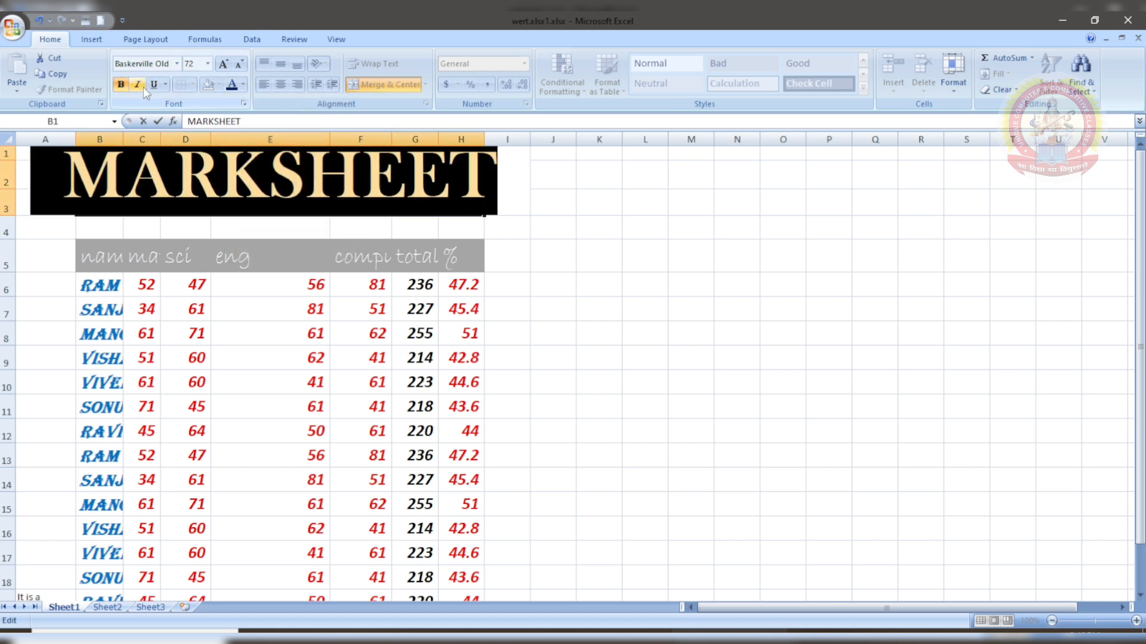
left_click(165, 85)
left_click(176, 119)
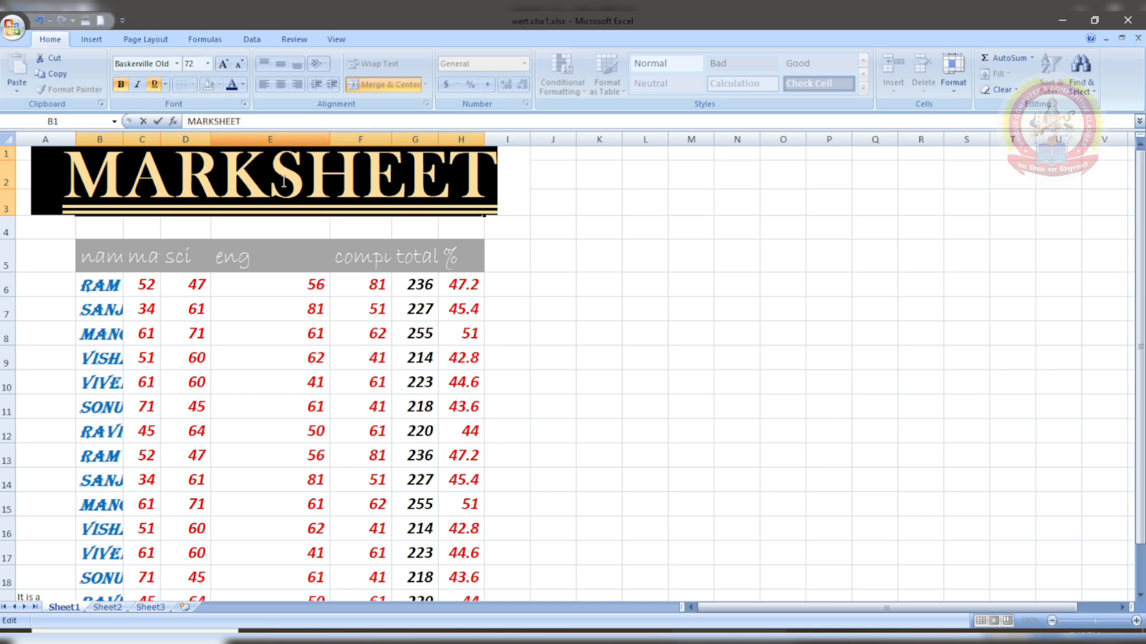
left_click(596, 305)
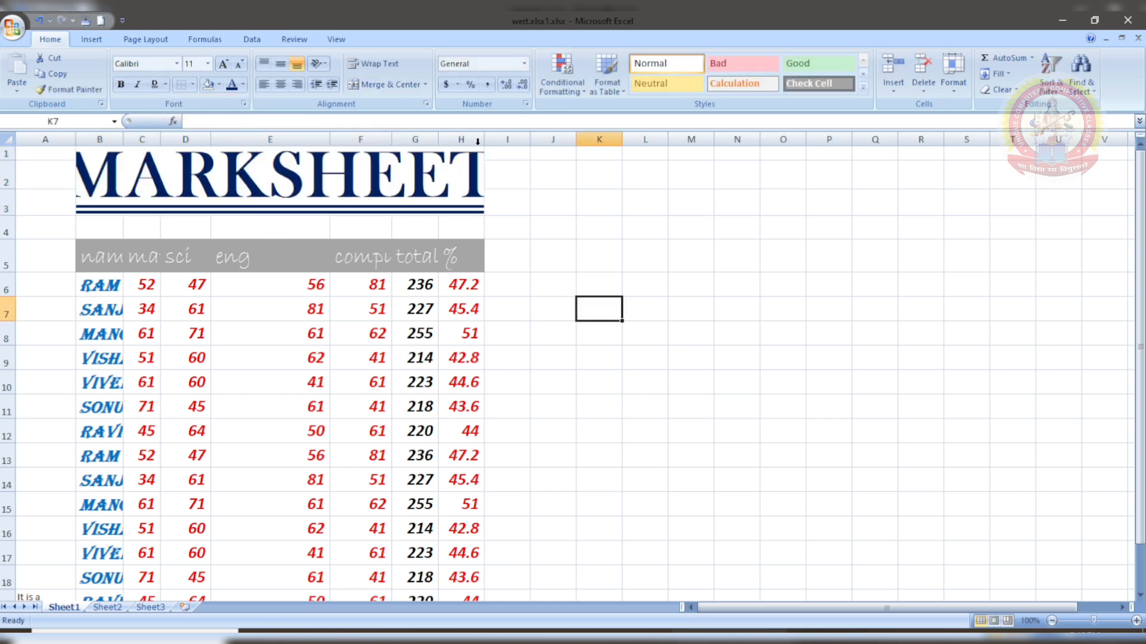
Step: Widen column H to a little over twice its width so the whole MARKSHEET title fits in the merged cell
left_click_drag(484, 139, 547, 139)
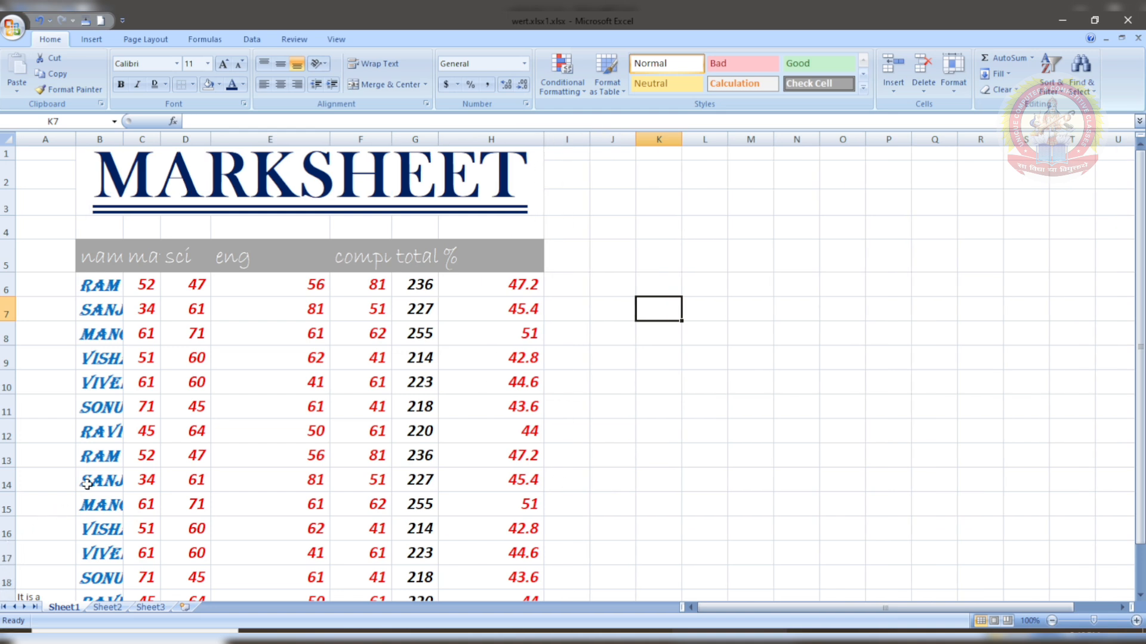
left_click(276, 182)
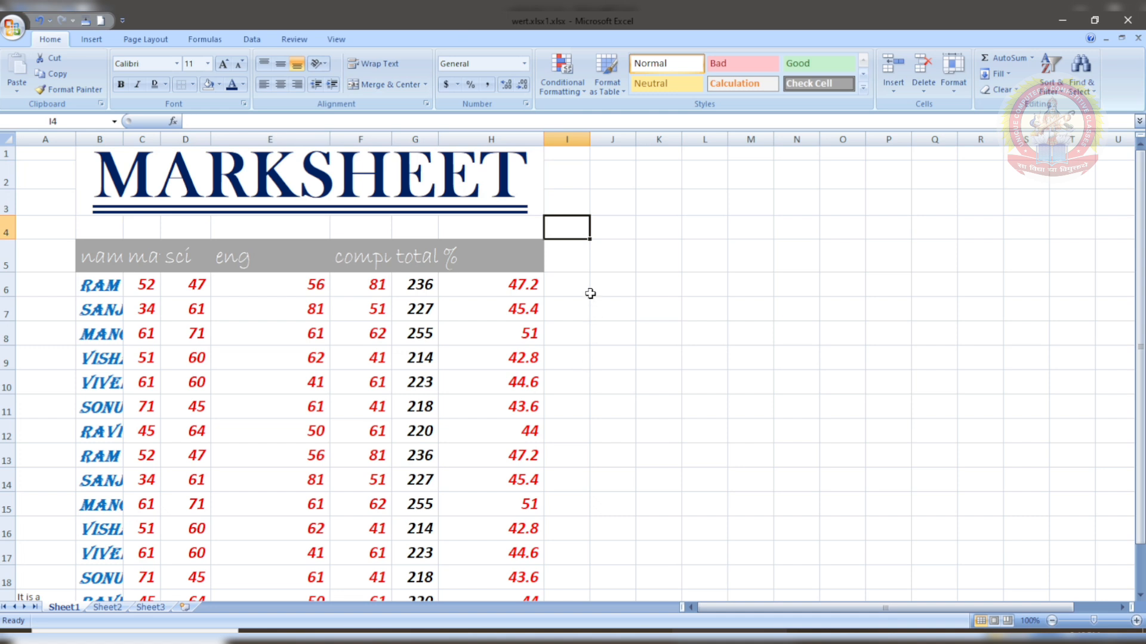
Step: Apply Merge Across to the empty range J6:P8 and combine the merged rows into one cell with Merge Cells
left_click_drag(589, 291, 870, 341)
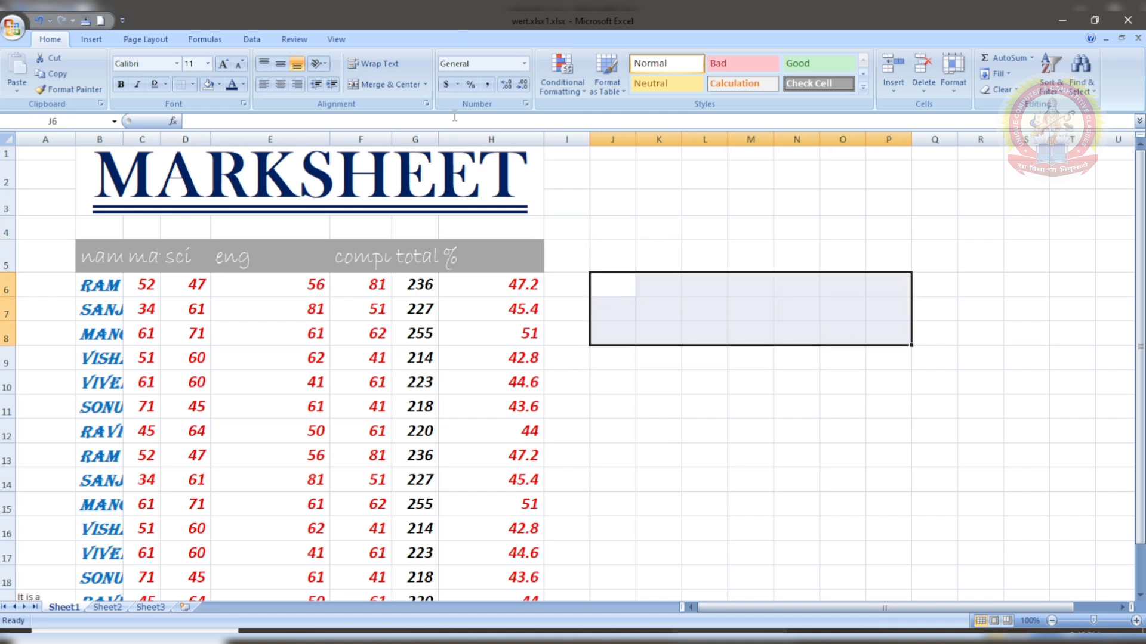
left_click(426, 85)
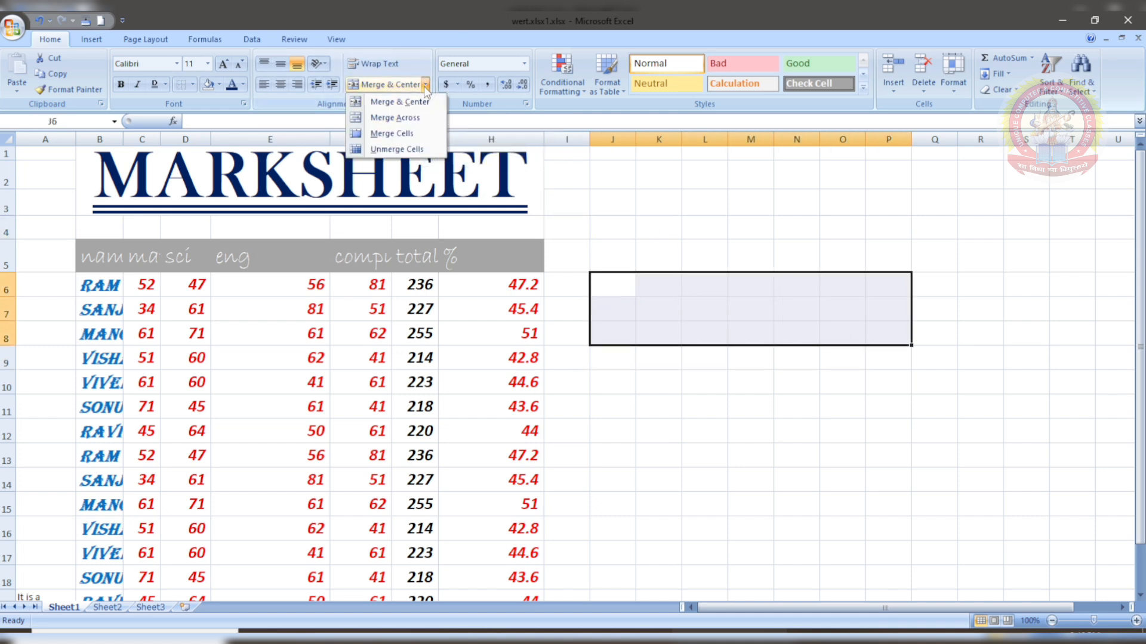
left_click(415, 123)
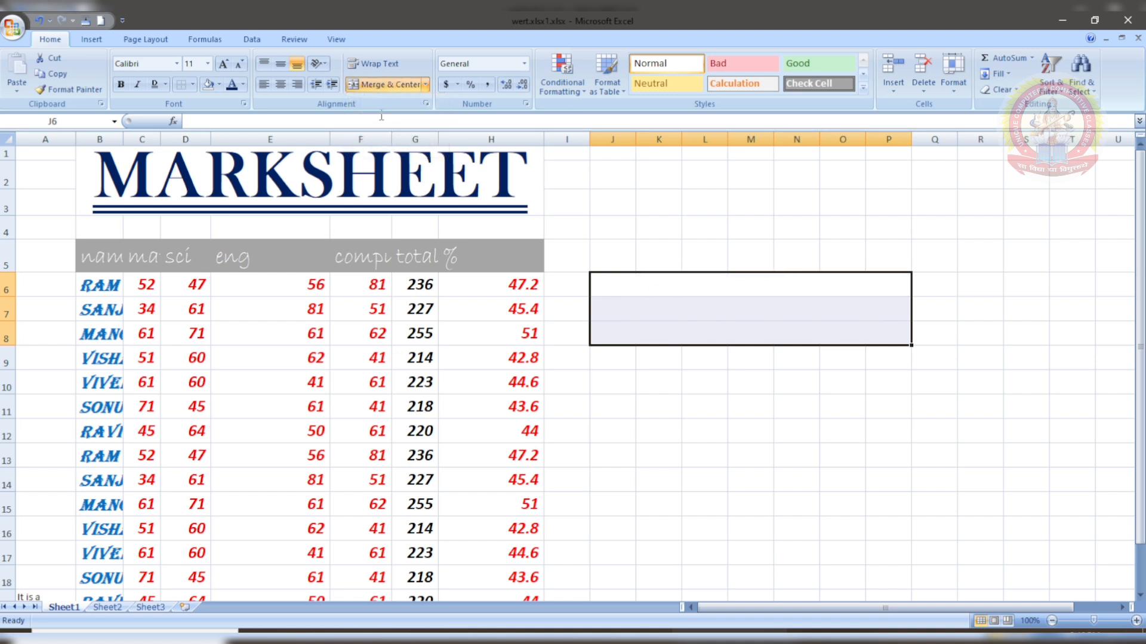
left_click(426, 84)
left_click(410, 133)
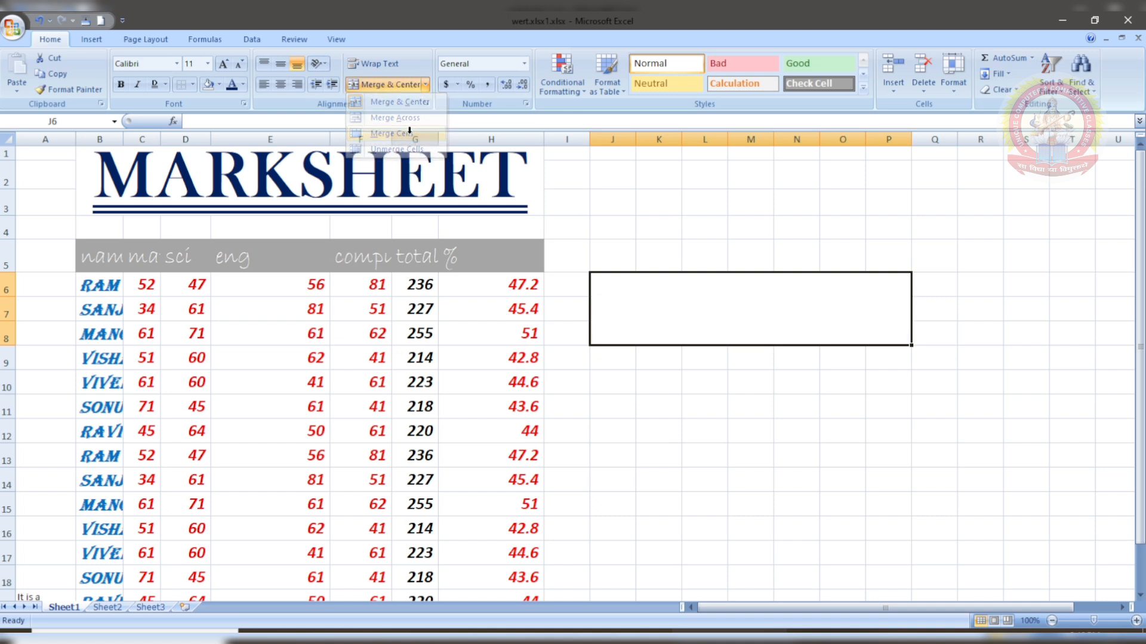
Step: Unmerge the merged block J6:P8 beside the marks table and deselect it
left_click(424, 85)
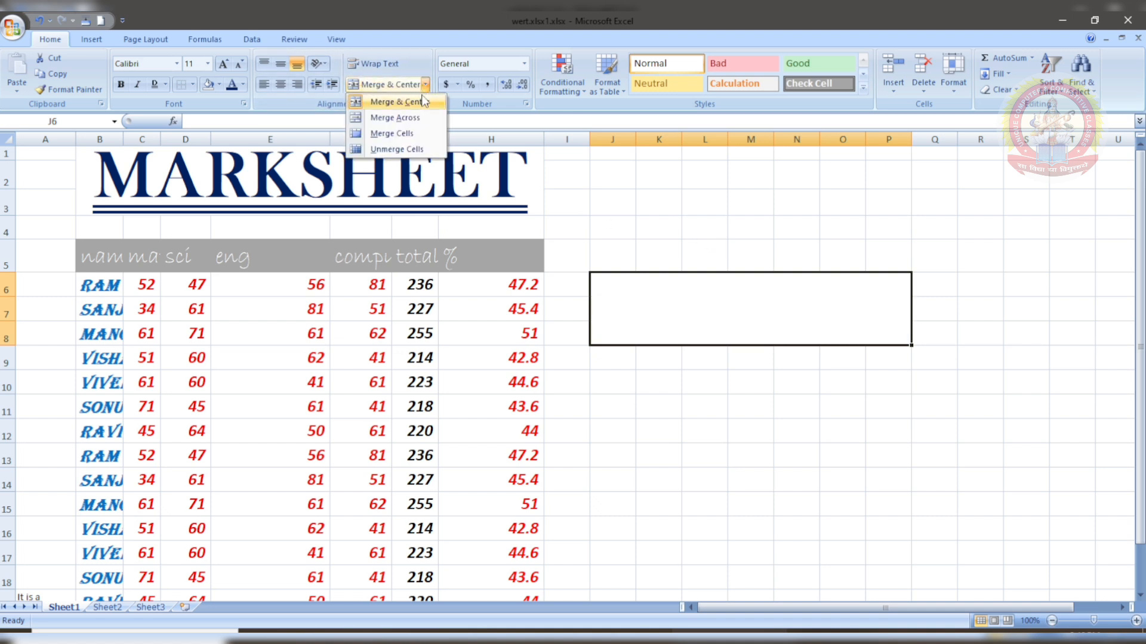
left_click(413, 149)
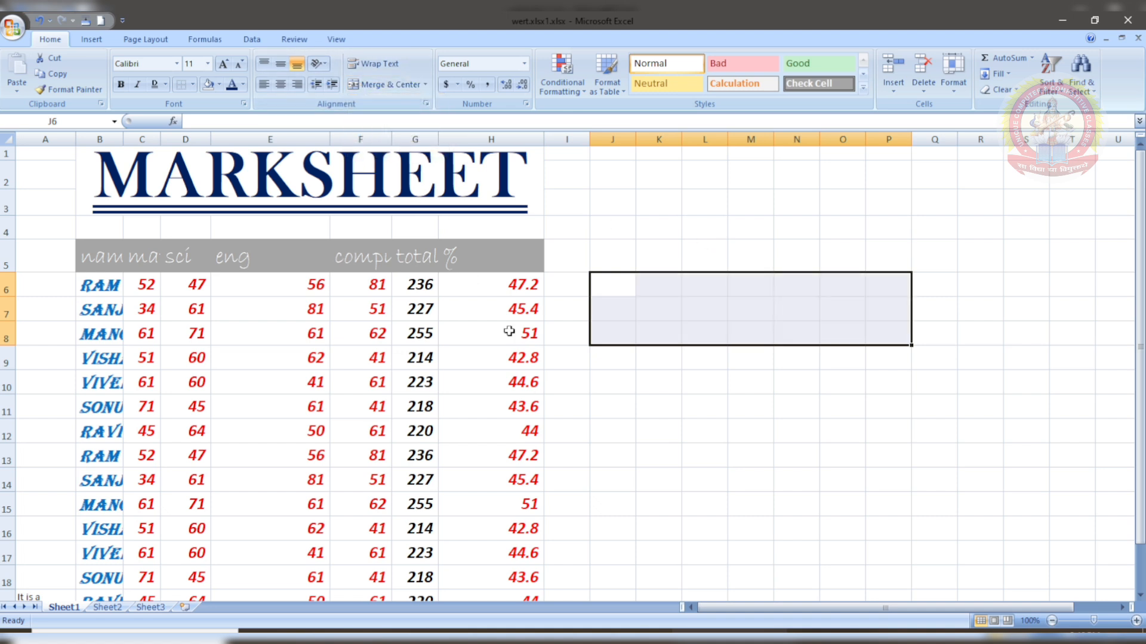
left_click(746, 566)
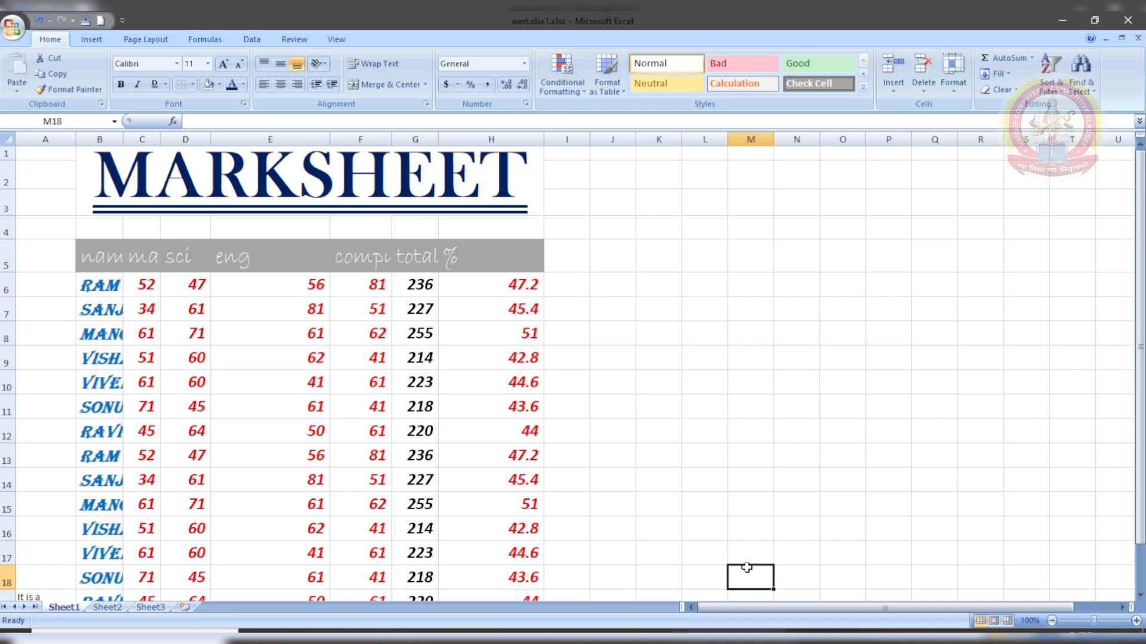